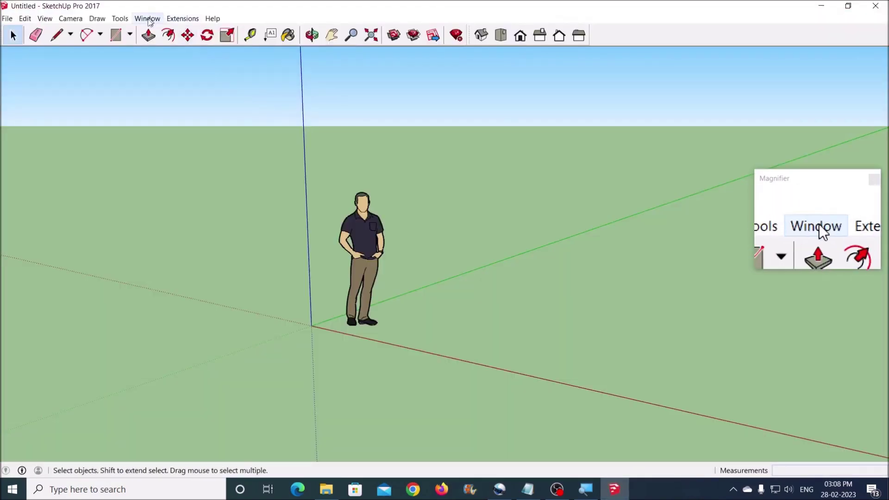
Set the model's length unit format to Architectural in the model's unit settings
left_click(149, 19)
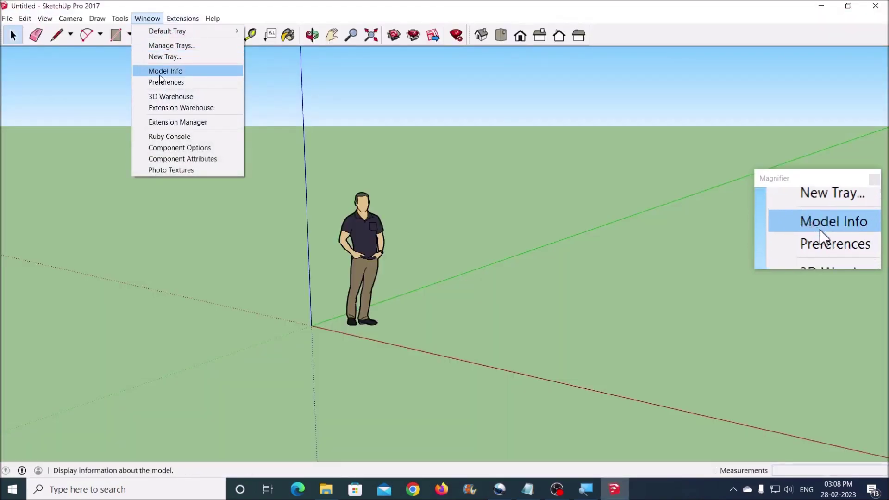
left_click(176, 73)
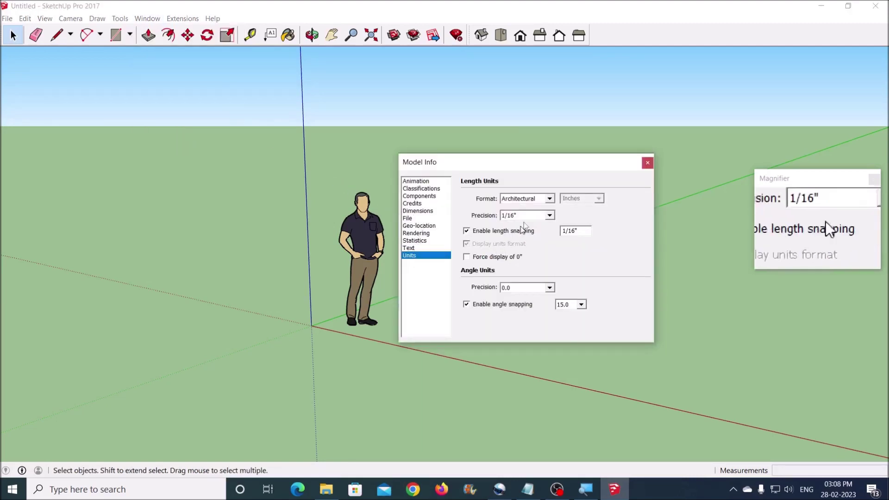
left_click(548, 200)
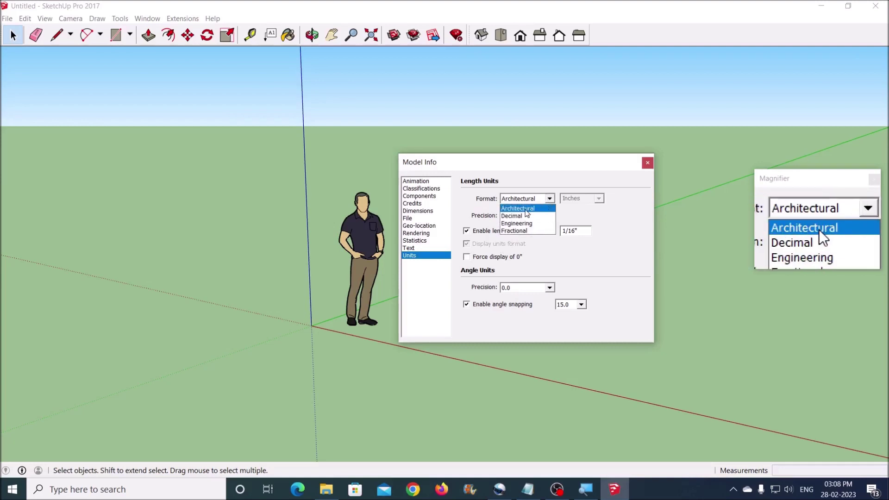
left_click(526, 210)
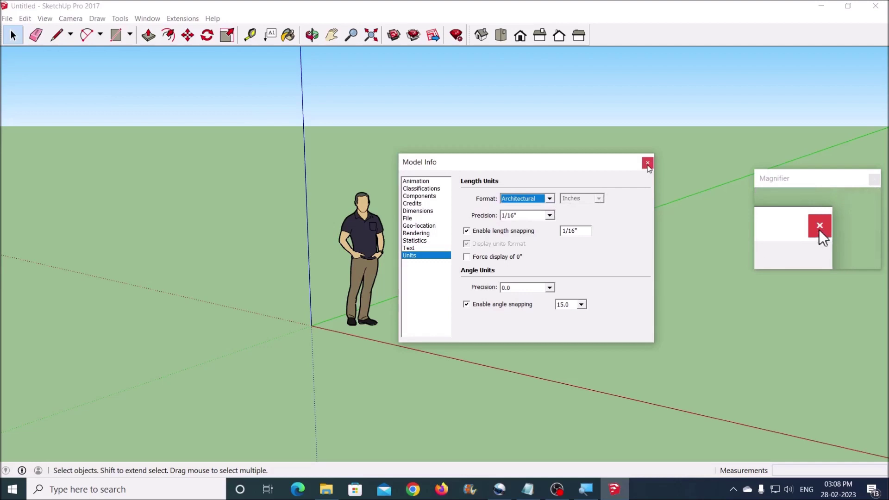
left_click(648, 163)
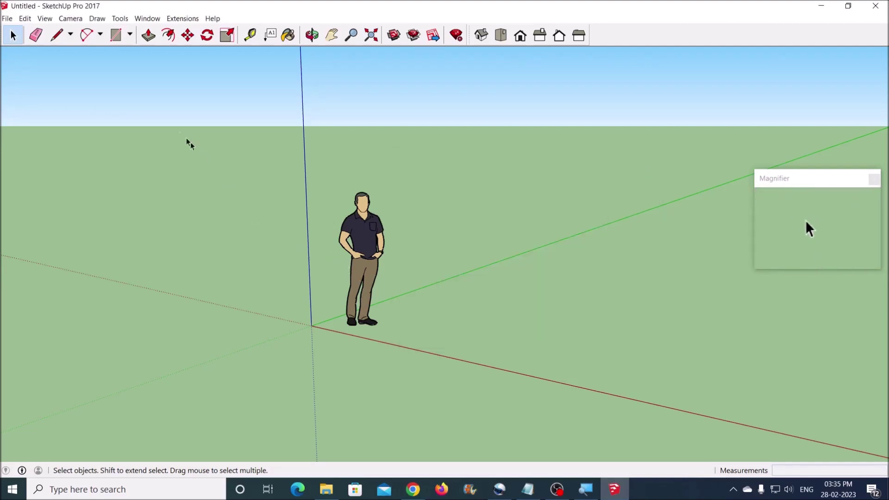
Set the camera to parallel projection and show the model in the top view
left_click(70, 18)
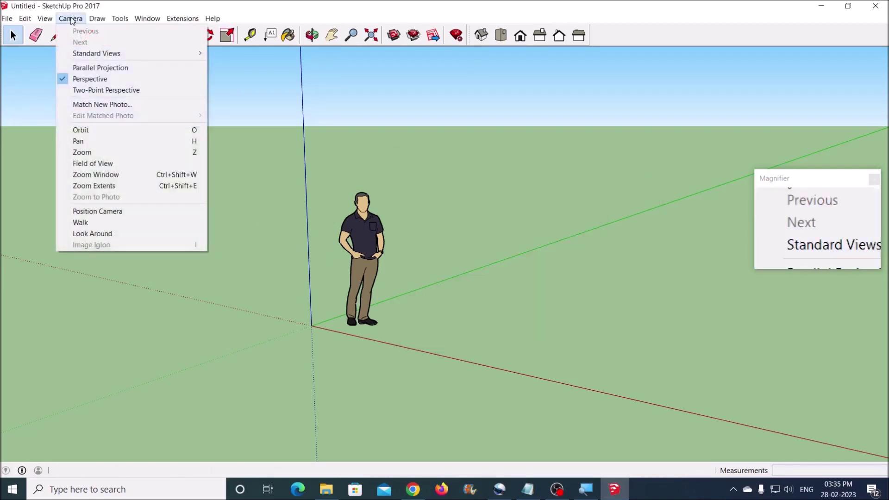
left_click(131, 69)
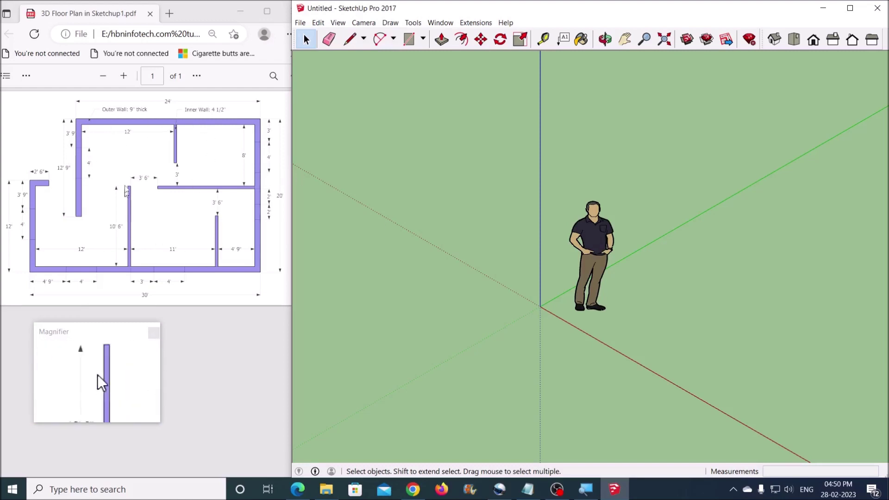
left_click(794, 42)
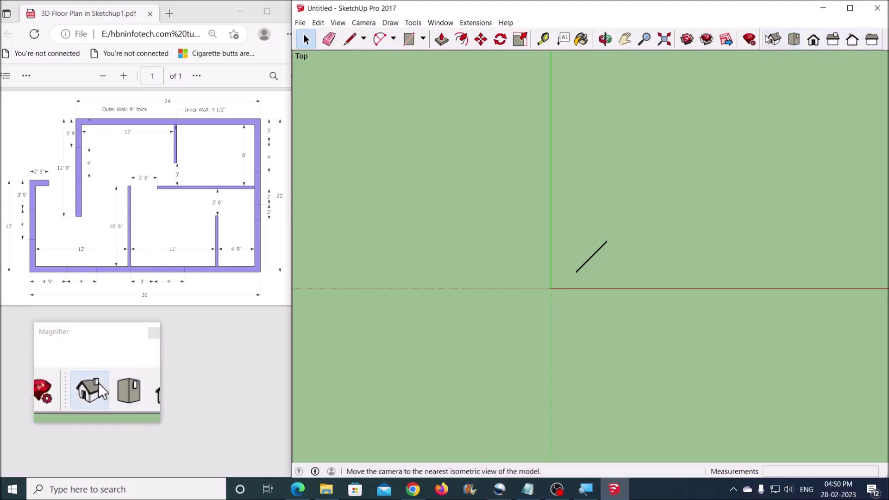
Check the list of available toolbars to see which ones are enabled
left_click(338, 23)
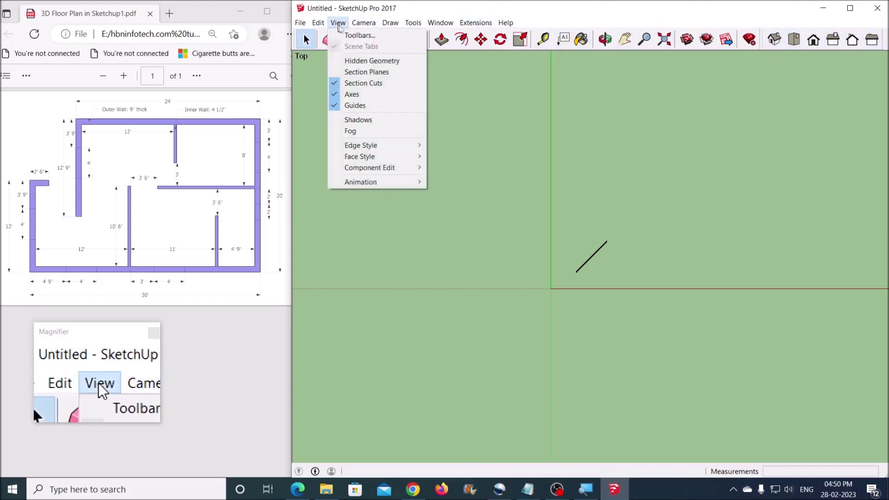
left_click(362, 36)
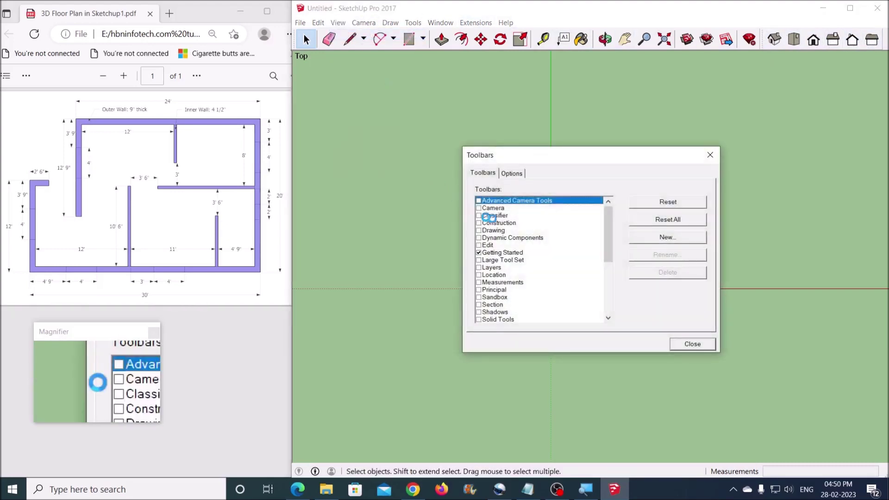
left_click_drag(610, 218, 609, 252)
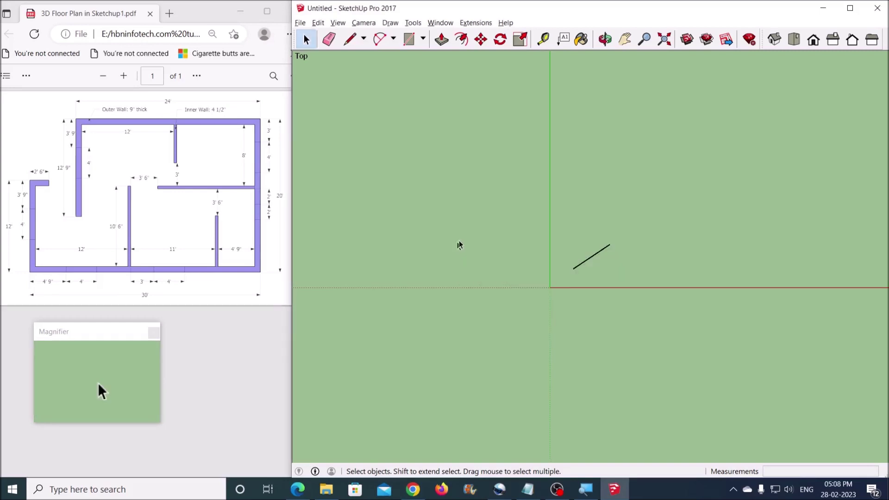
Delete the human scale figure standing near the origin
left_click_drag(563, 202, 624, 312)
key("Delete")
Draw the first two outer wall lines: 2'6" leftward along the red axis, continued 12' downward along the green axis
left_click(624, 45)
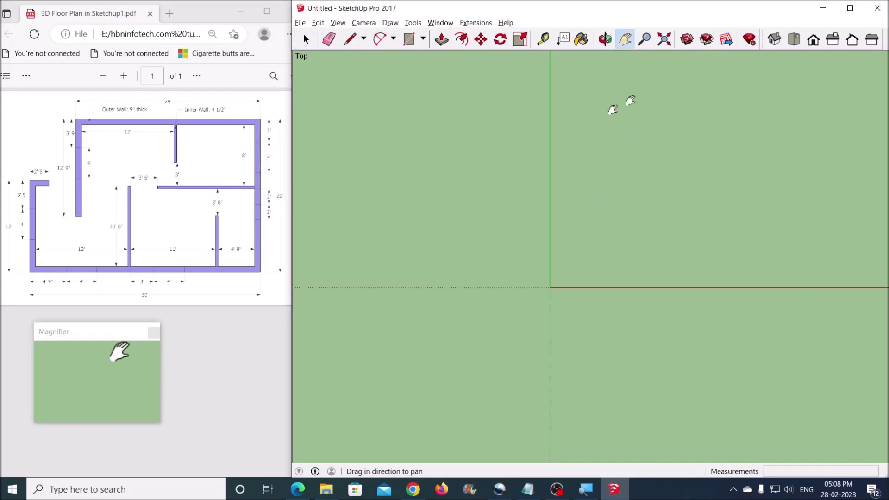
mouse_move(701, 153)
left_mouse_down()
mouse_move(575, 243)
mouse_move(454, 310)
left_mouse_up()
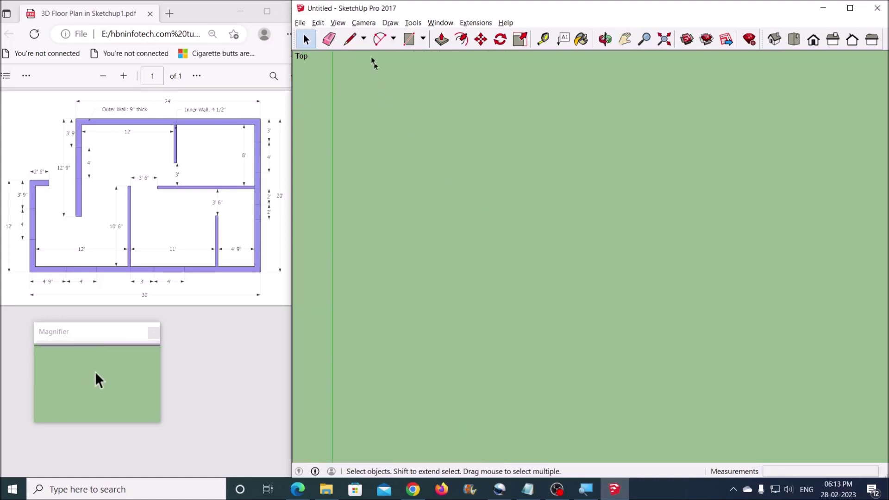
left_click(350, 39)
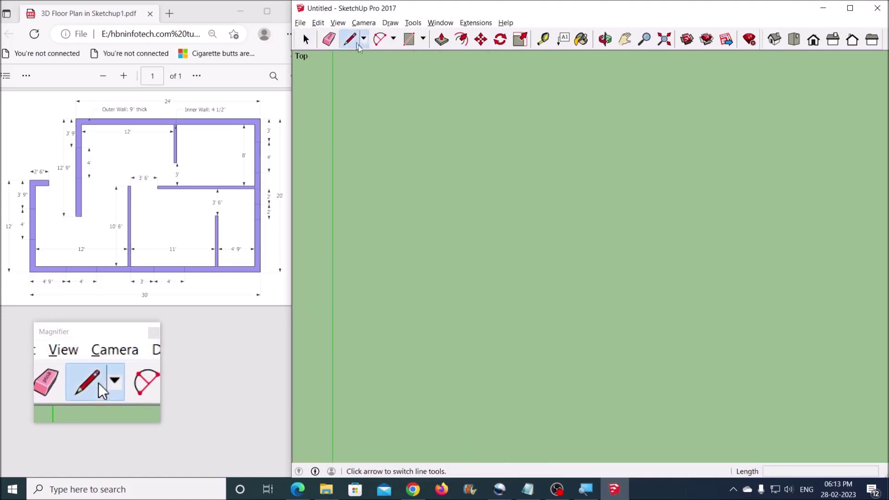
left_click(416, 148)
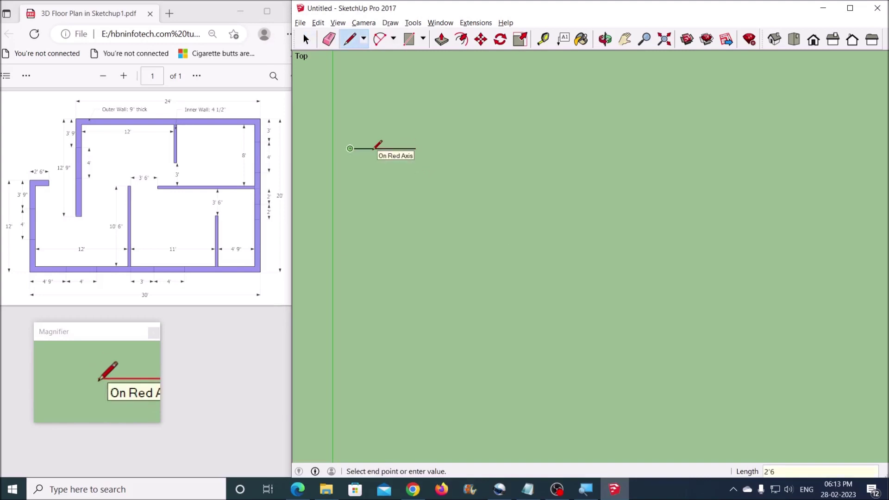
left_click(349, 148)
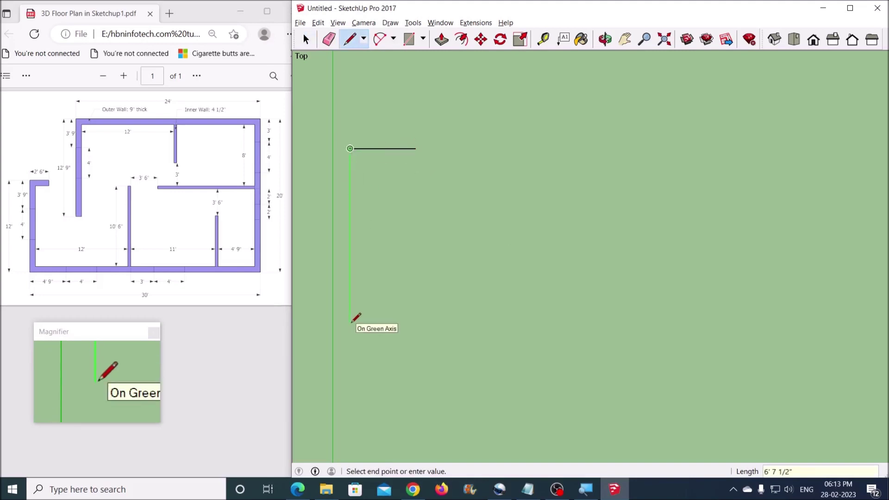
key("Return")
Continue the outer wall outline with connected lines: 30' right, 20' up, 24' left and 12'9" down
scroll(450, 329, "down", 1)
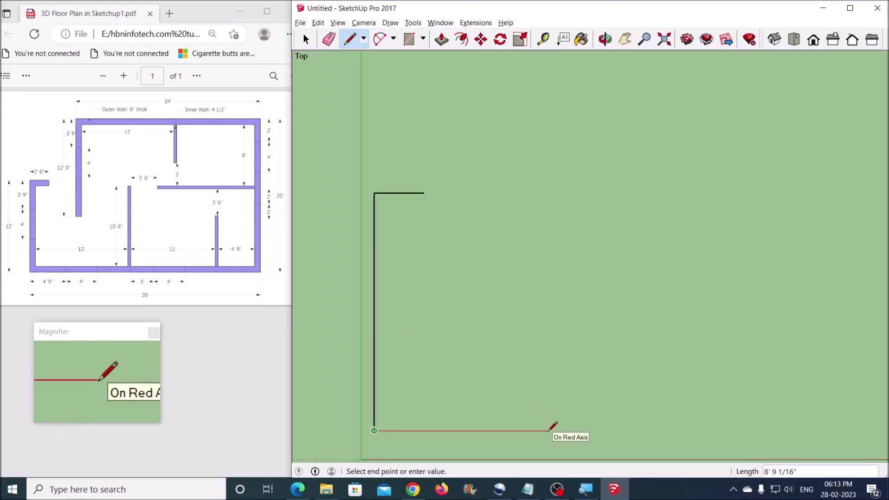
type("30'")
key("Return")
scroll(509, 210, "down", 1)
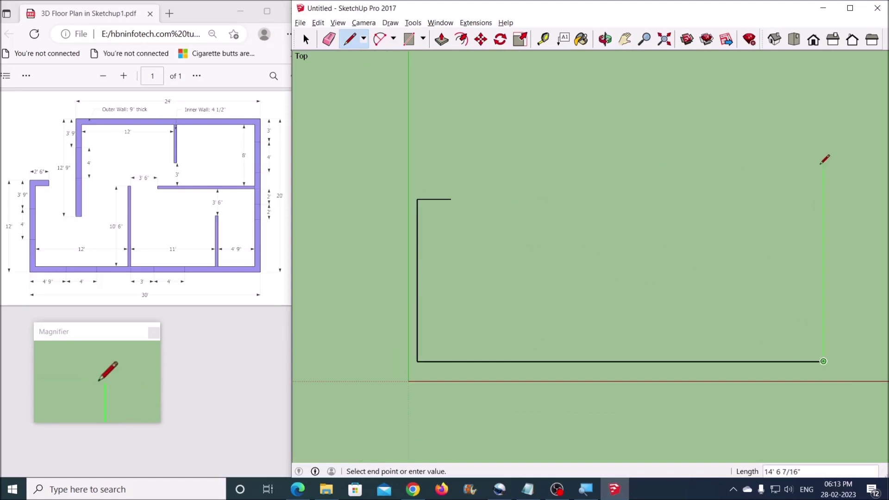
key("Return")
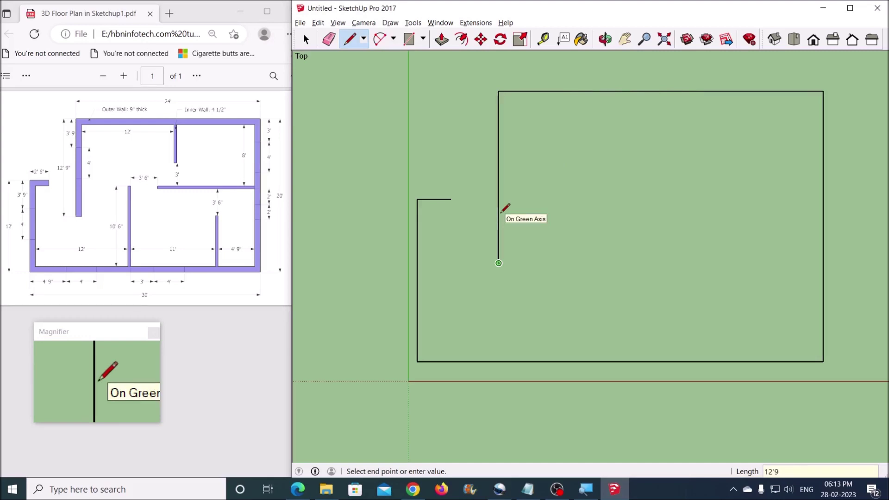
key("Return")
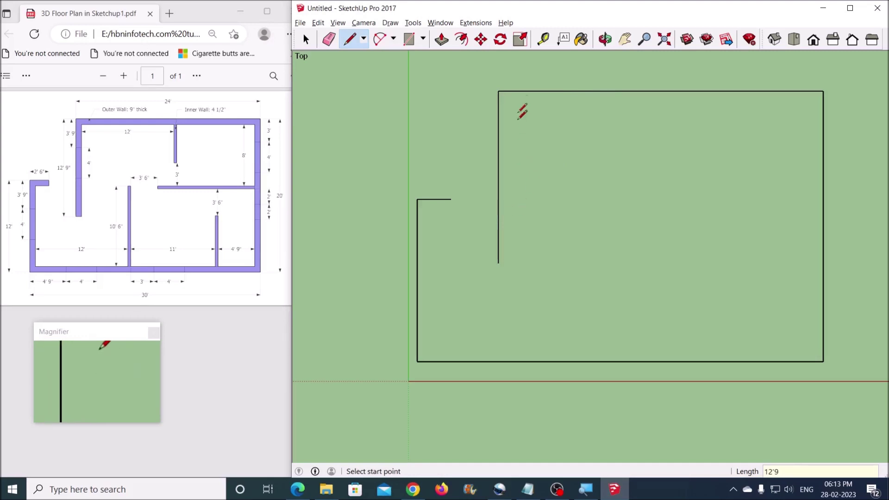
Offset the whole outer wall outline inward by 9" to form the wall thickness
left_click(305, 39)
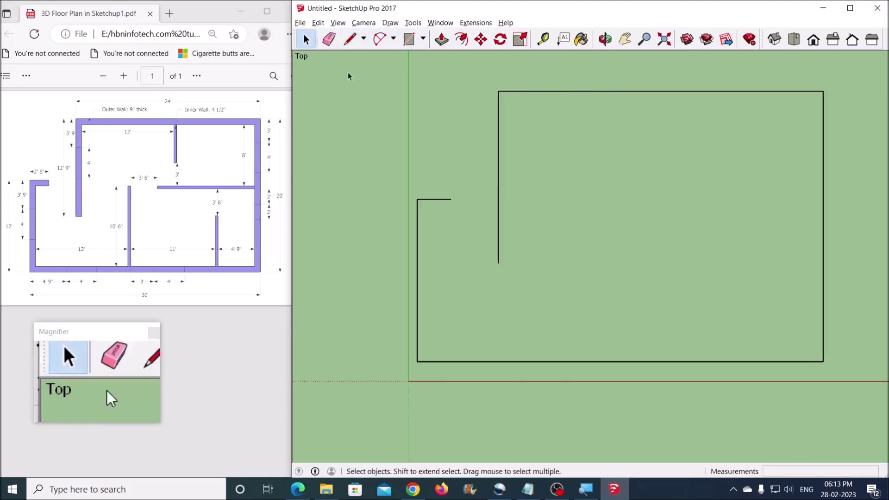
mouse_move(411, 64)
left_mouse_down()
mouse_move(423, 86)
mouse_move(691, 320)
mouse_move(834, 394)
left_mouse_up()
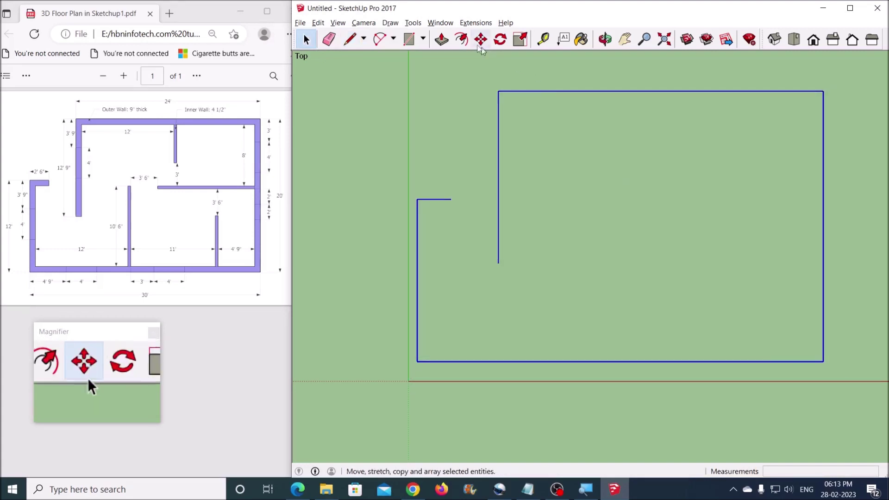
left_click(461, 40)
left_click(418, 269)
type("9")
key("Return")
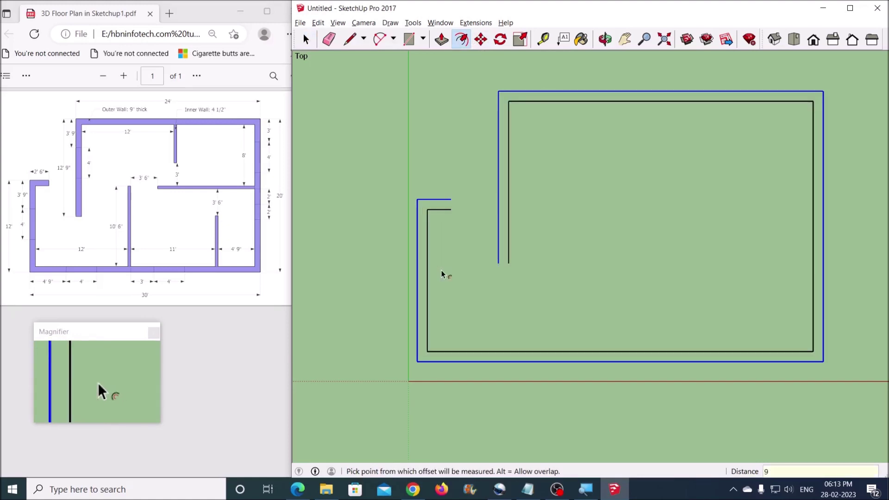
Close both open ends of the outer wall outline with short lines between the outer and inner edges
left_click(349, 40)
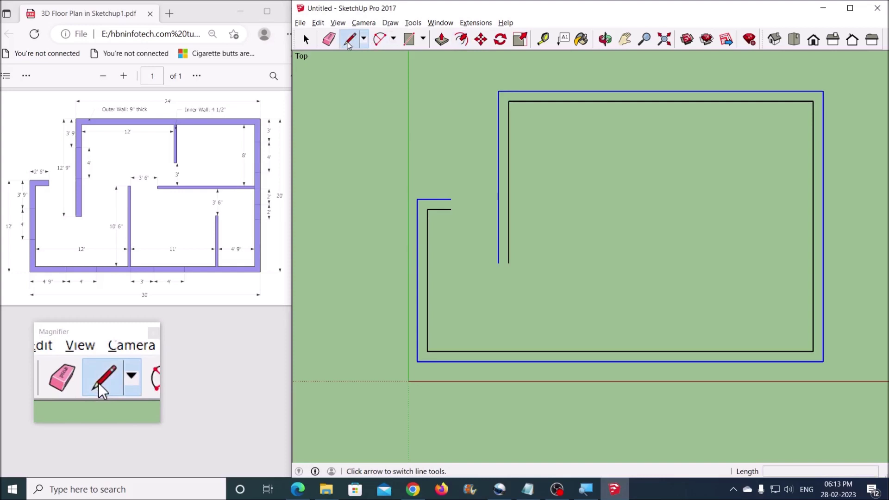
left_click(451, 200)
left_click(451, 209)
key("Escape")
left_click(499, 263)
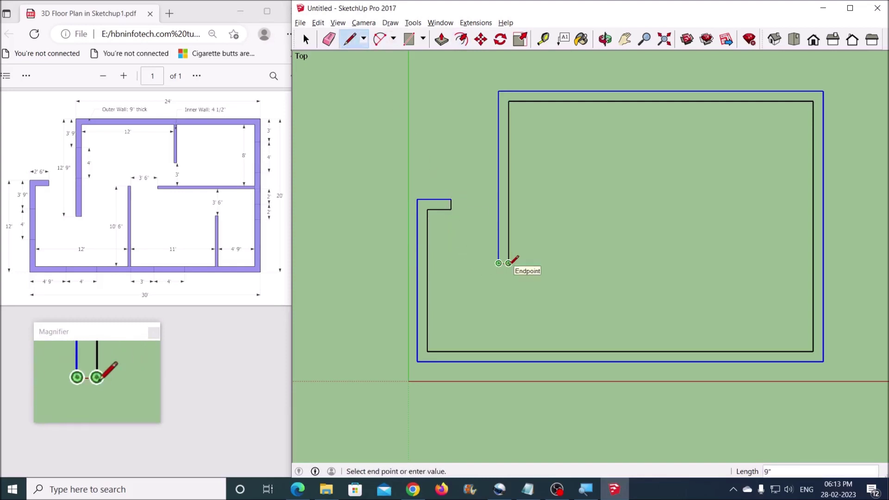
left_click(508, 263)
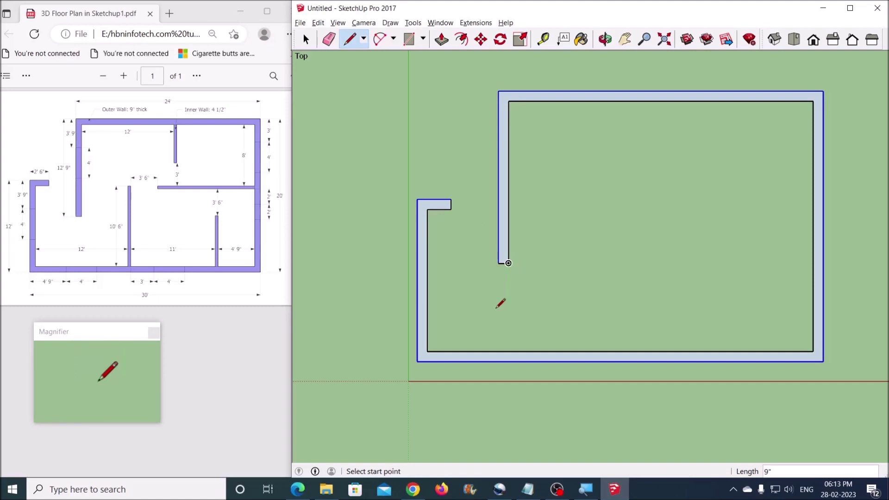
left_click(306, 40)
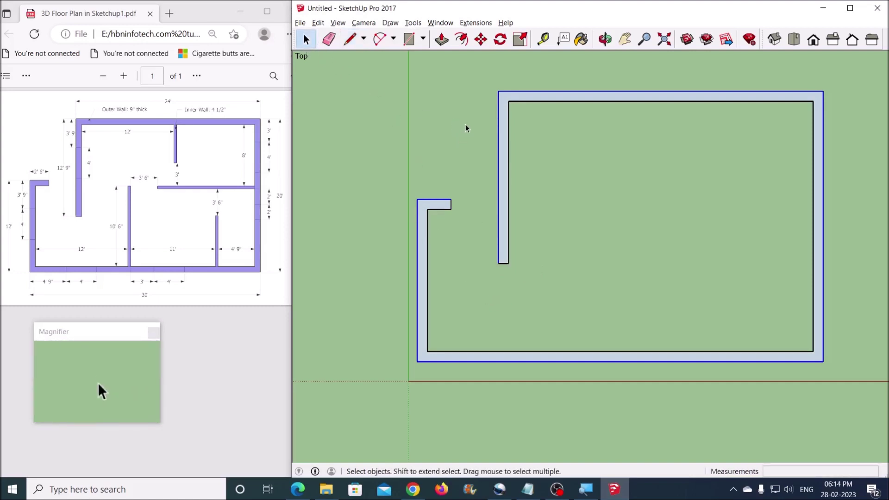
Place a vertical guide 12' from the left wall's inner edge and a second one 4.5" further right
left_click(544, 40)
left_click(428, 309)
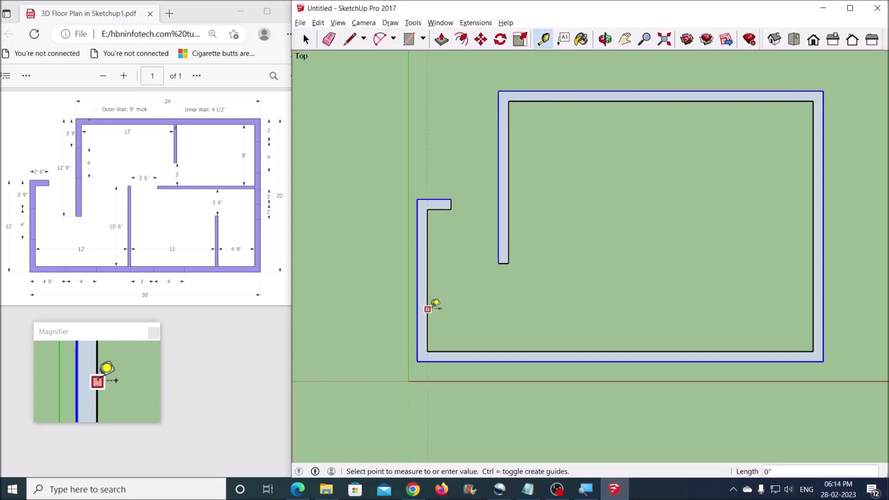
type("12'")
key("Return")
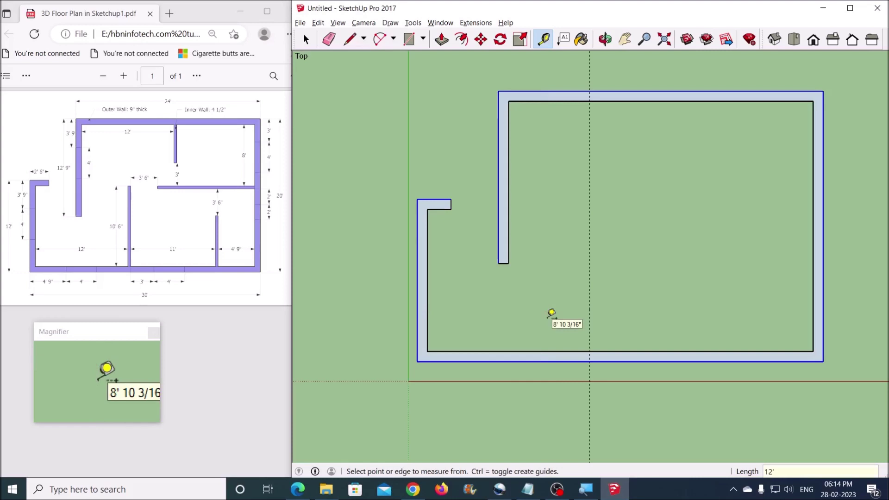
left_click(589, 298)
type("4.5")
key("Return")
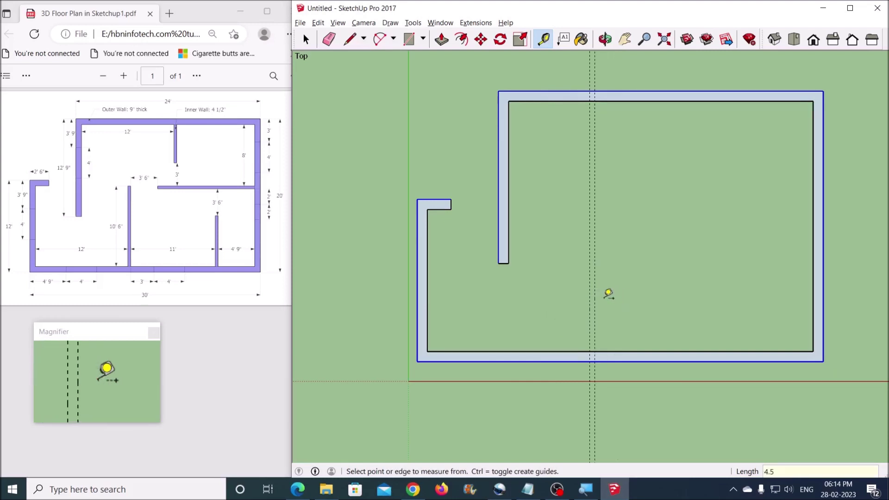
Place a vertical guide 11' right of the first pair and another 4.5" beyond it for the second inner wall
left_click(595, 305)
type("11'")
key("Return")
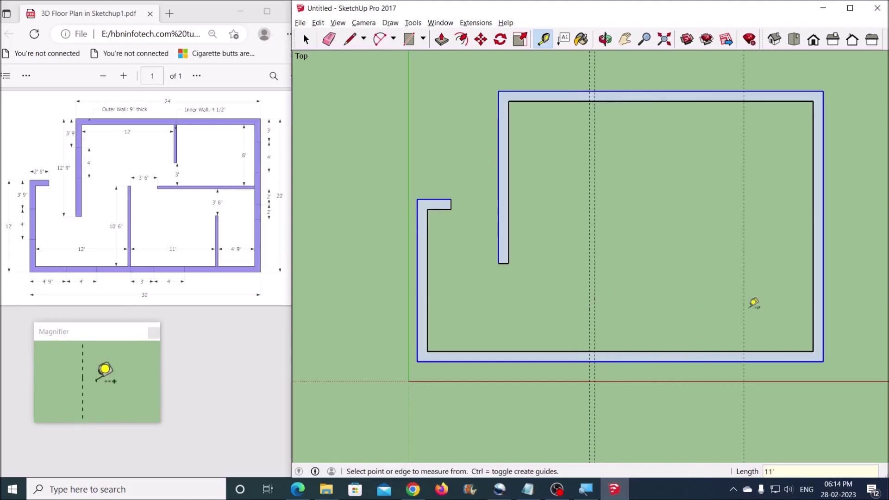
left_click(745, 313)
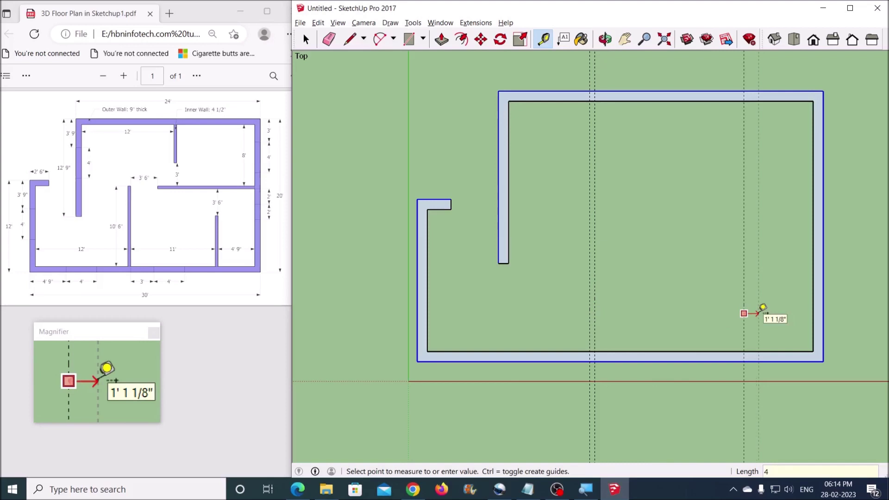
type("4.5")
key("Return")
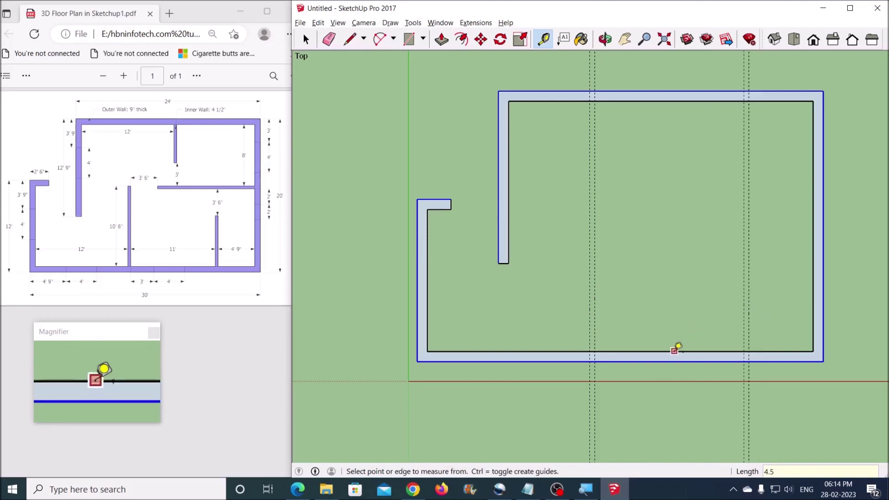
Place a horizontal guide 10'6" above the inner edge of the bottom wall
left_click(674, 350)
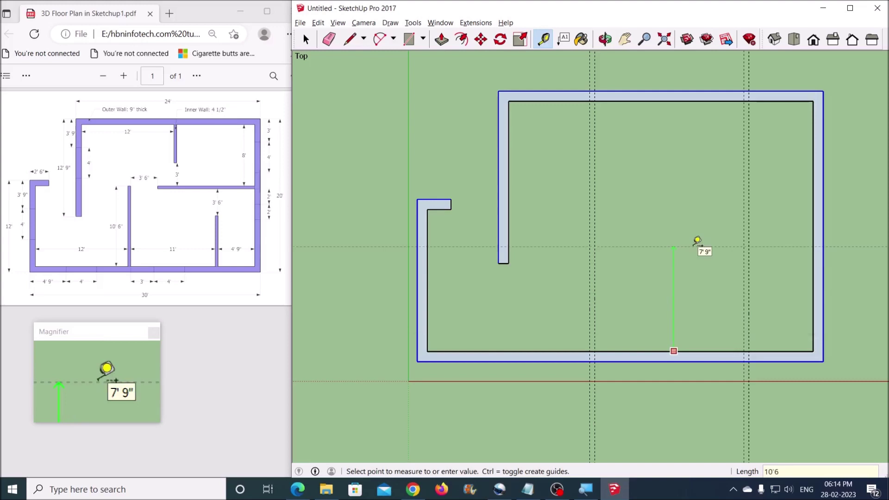
key("Return")
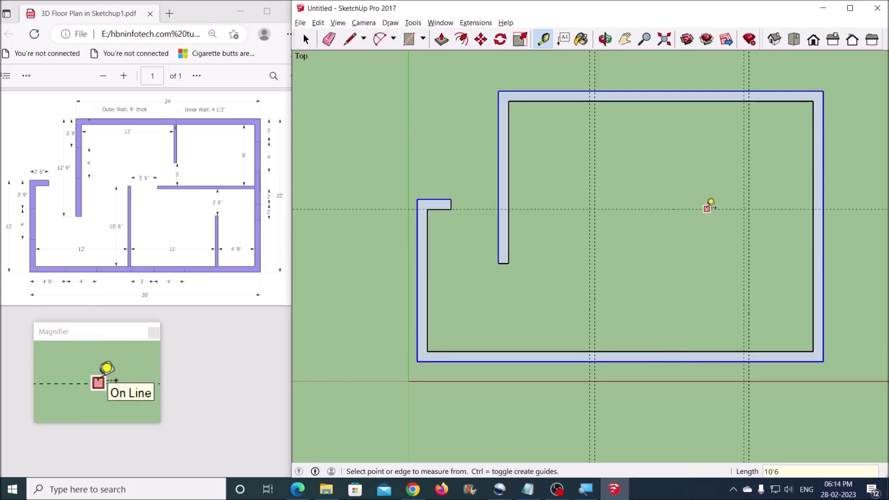
Place a horizontal guide 4.5" below the 10'6" guide and a vertical guide 3'6" right of the first inner wall's guides
left_click(709, 209)
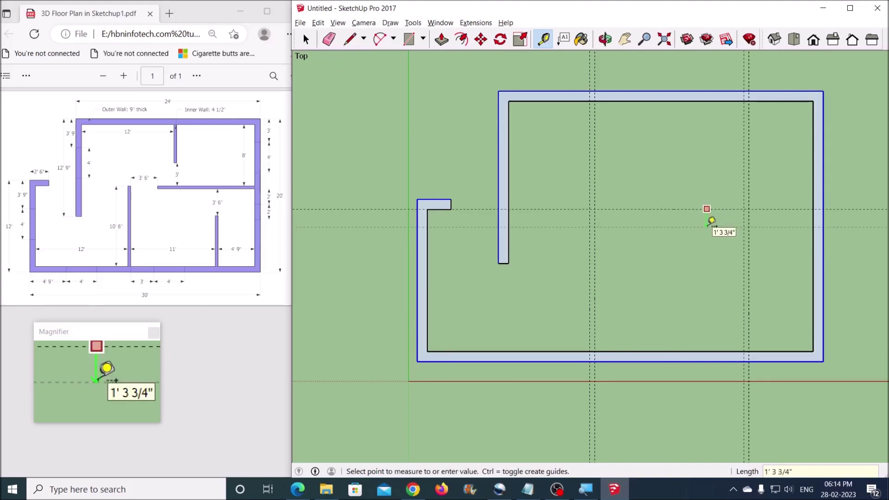
type("4.5")
key("Return")
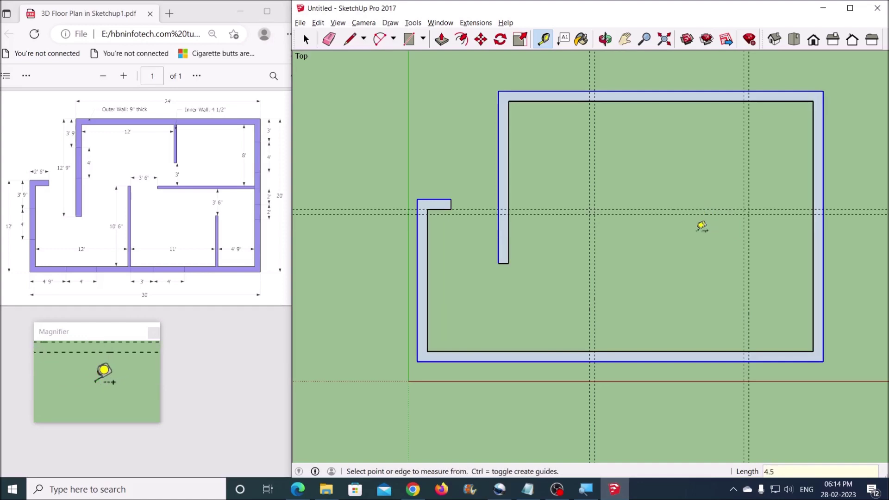
left_click(594, 241)
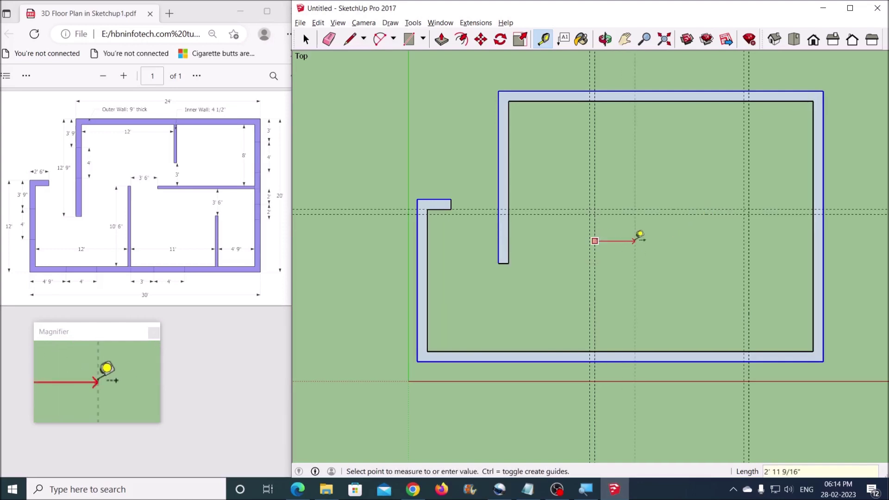
type("3'6")
key("Return")
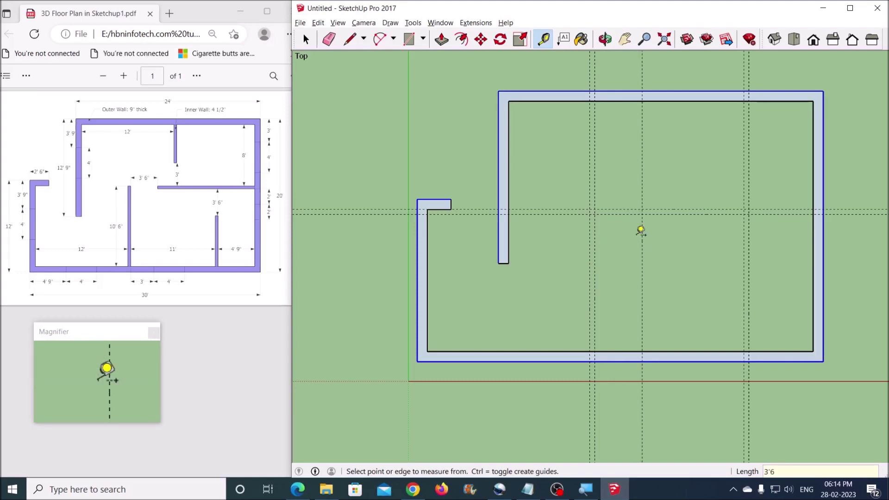
Place a horizontal guide 3'6" below the lower guide of the horizontal pair to limit the second vertical inner wall
left_click(722, 351)
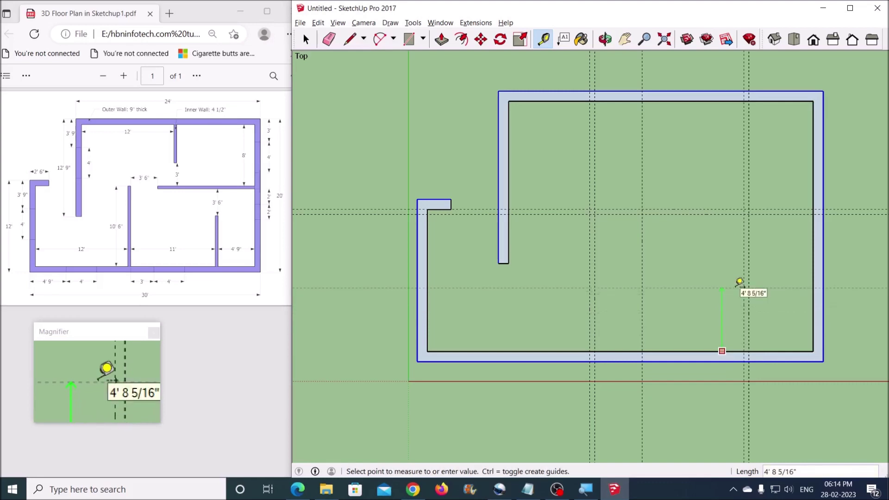
left_click(747, 235)
left_click(758, 214)
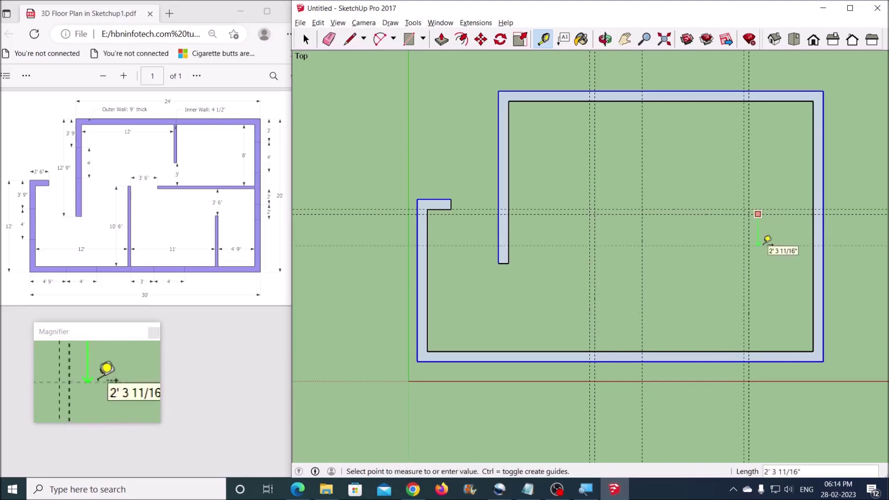
key("Return")
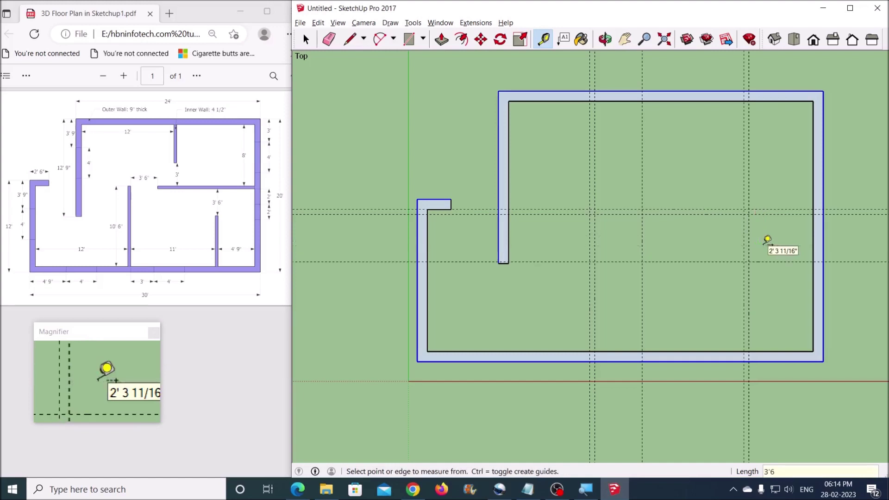
Draw both vertical inner walls up from the bottom wall between their guide pairs, the left one 10'6" long and the right one ending at the lowest horizontal guide
left_click(349, 42)
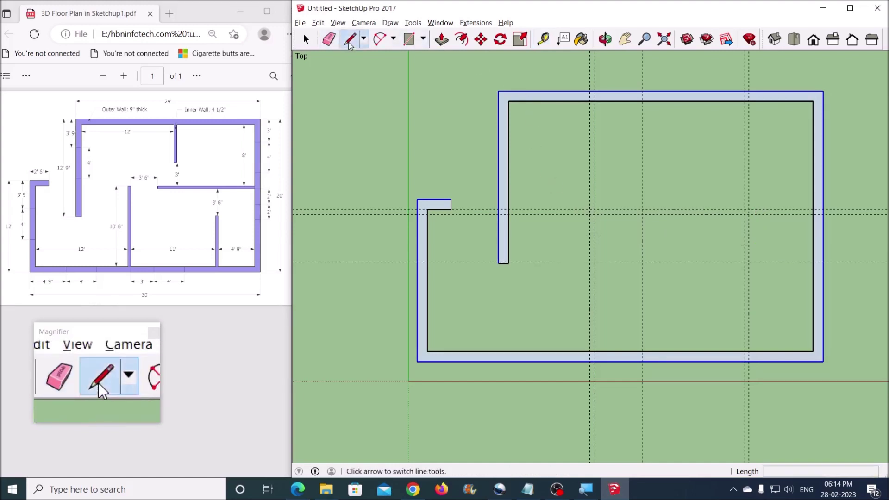
left_click(590, 352)
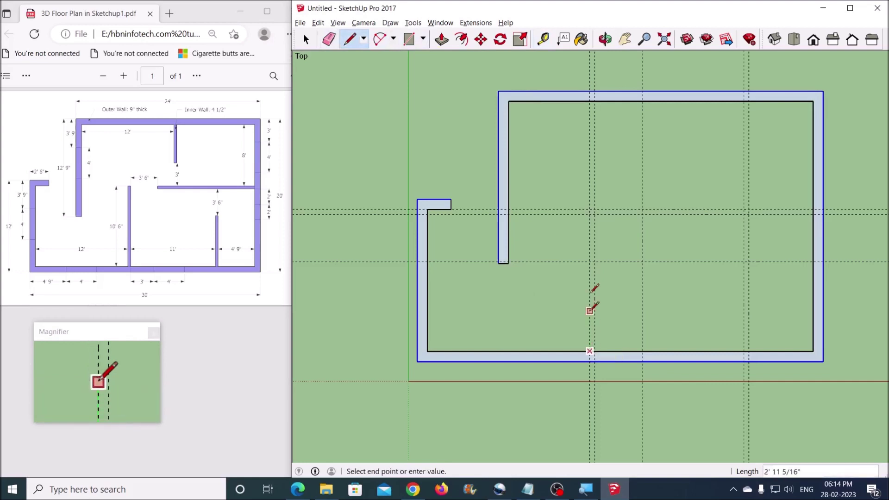
left_click(590, 209)
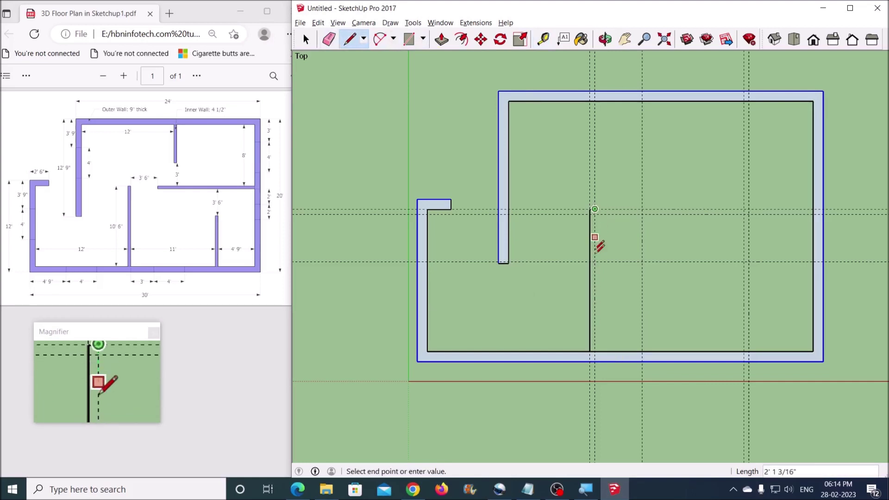
left_click(595, 351)
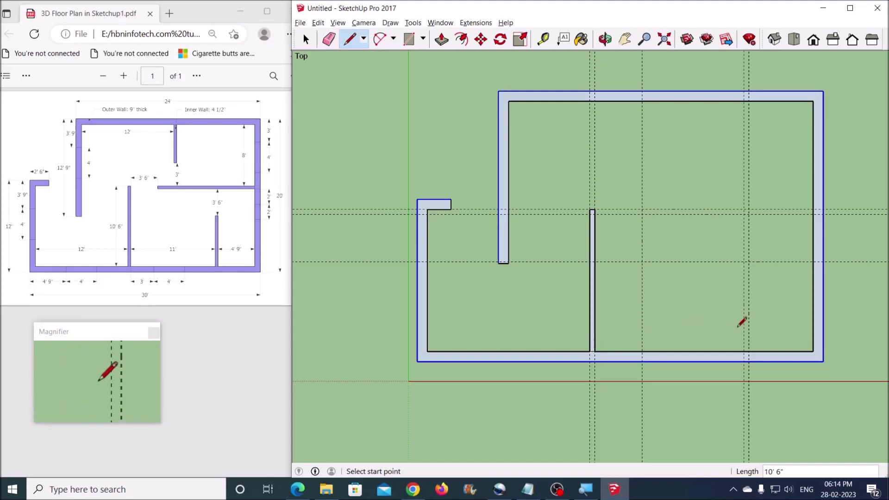
left_click(744, 351)
left_click(744, 262)
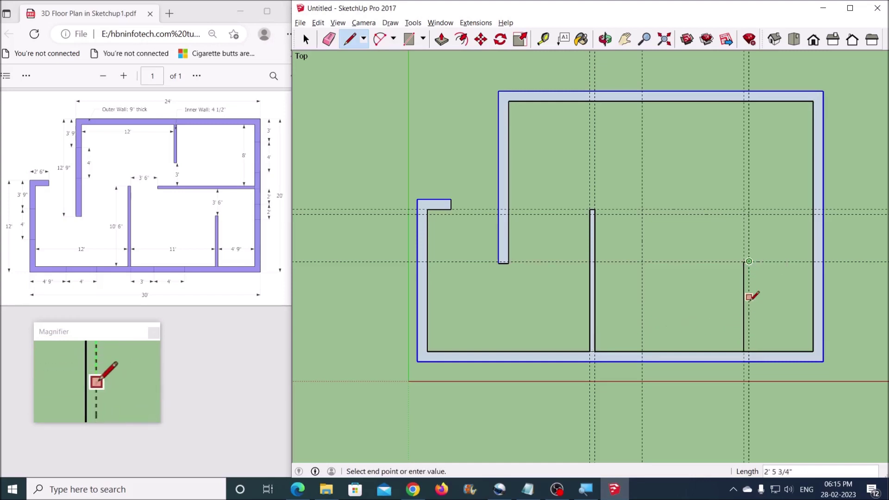
left_click(749, 351)
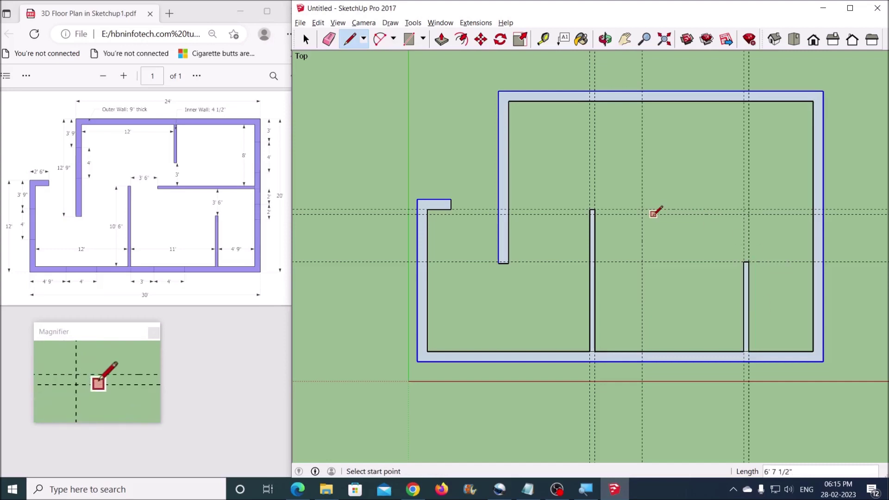
Draw the horizontal inner wall from the right outer wall to the 3'6" vertical guide, and delete all guides
left_click(813, 209)
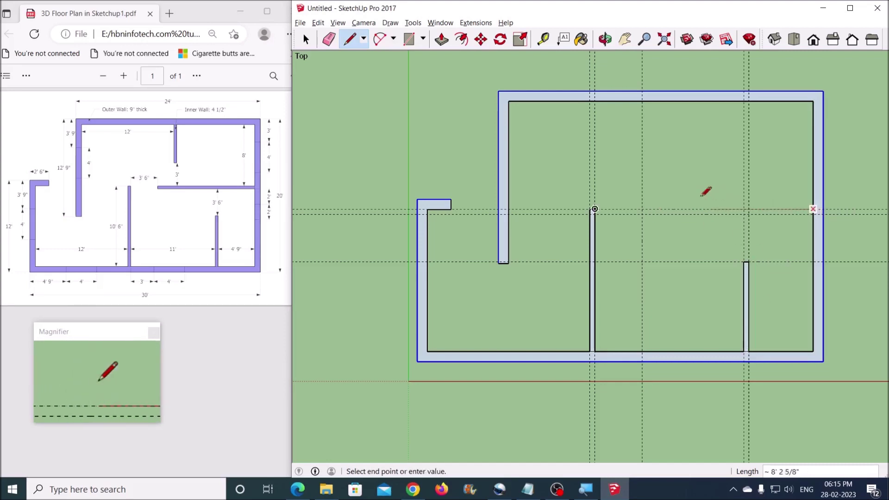
left_click(642, 210)
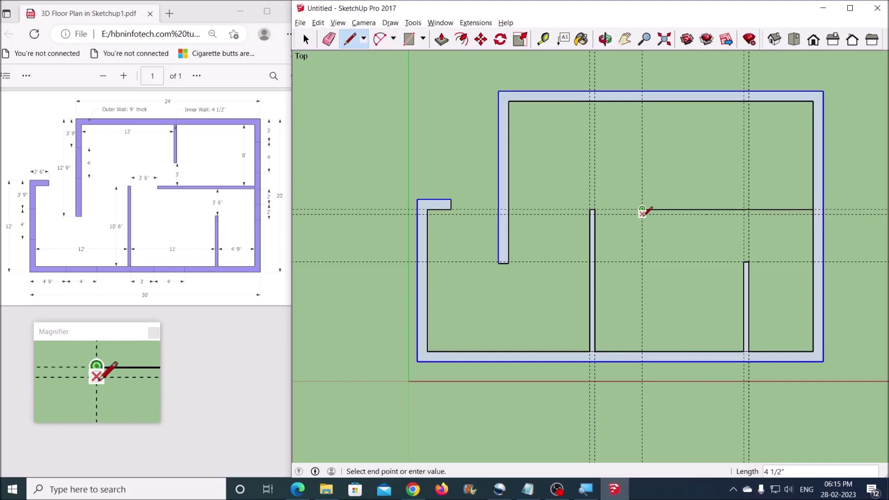
left_click(813, 214)
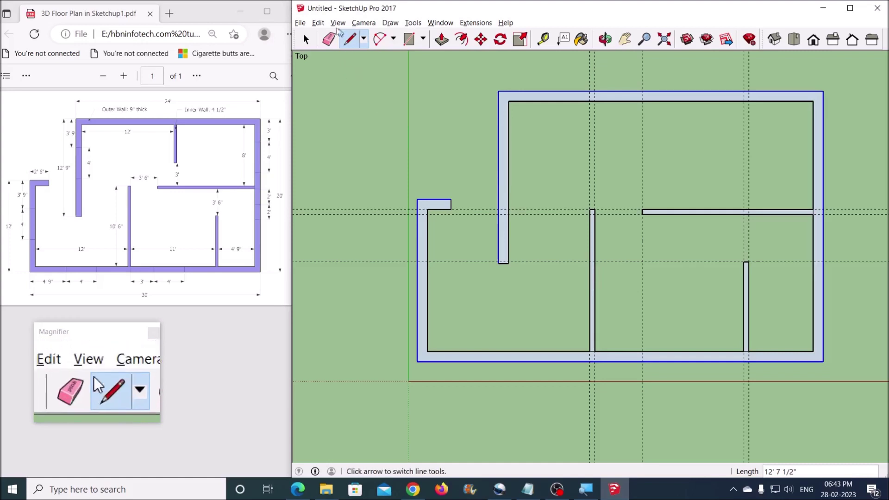
left_click(318, 22)
left_click(347, 117)
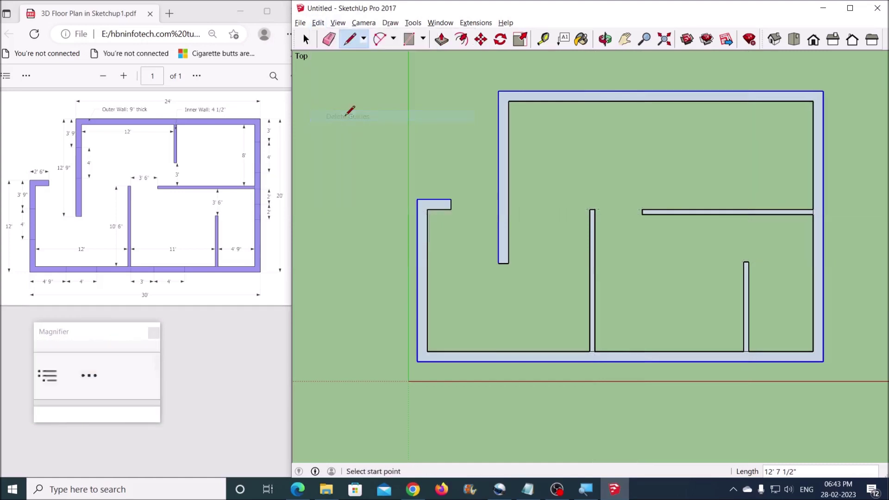
Place a vertical guide 12' from the inner edge of the upper room's left wall and another 4.5" further right
left_click(543, 39)
left_click(508, 135)
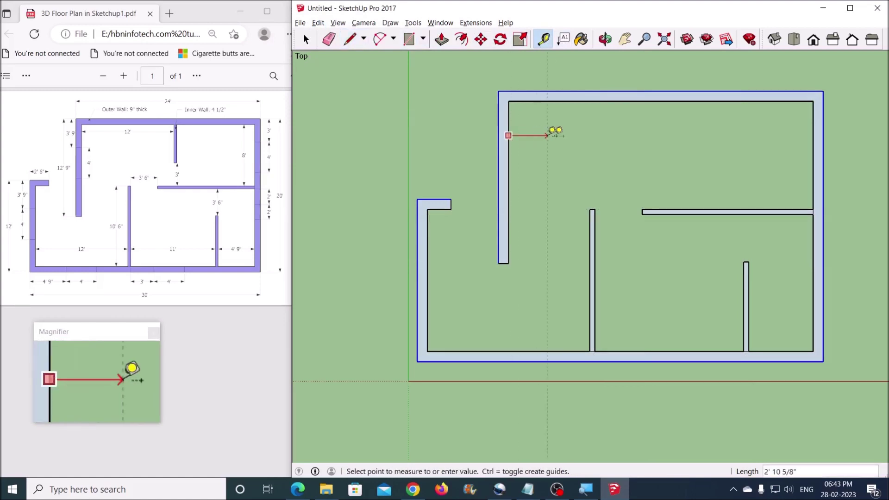
left_click(596, 135)
left_click(671, 143)
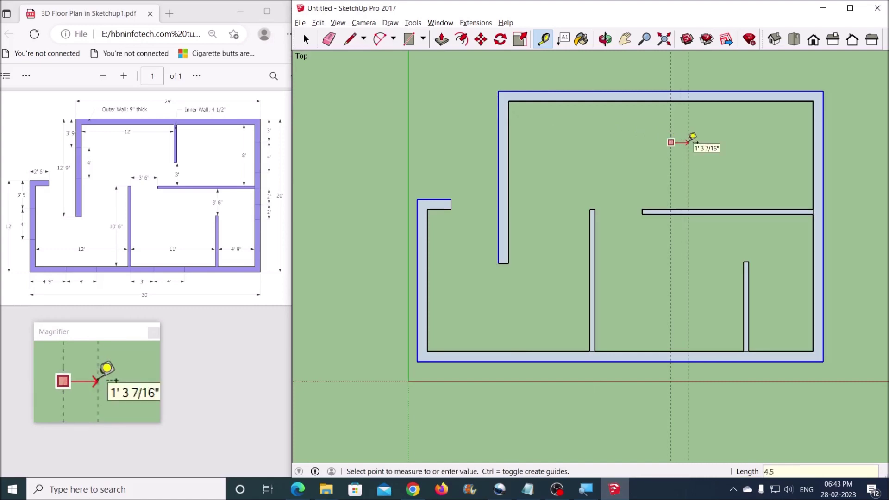
key("Return")
Place a horizontal guide 3' above the upper edge of the horizontal inner wall
left_click(664, 209)
type("3")
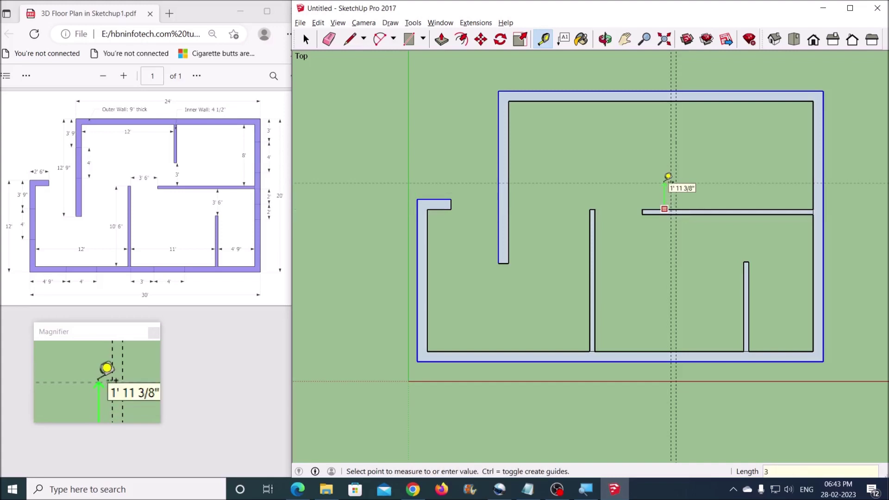
type("'")
key("Return")
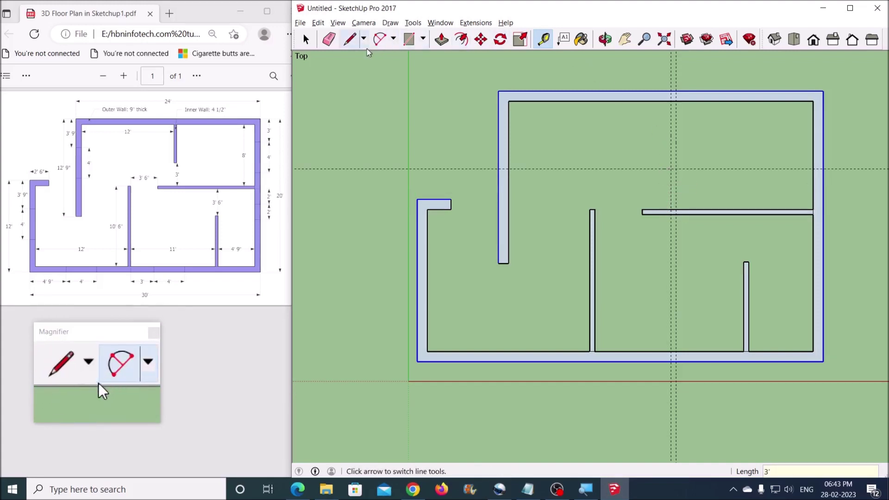
Draw the upper vertical inner wall from the top outer wall down to the horizontal guide, between the two vertical guides
left_click(350, 39)
left_click(671, 100)
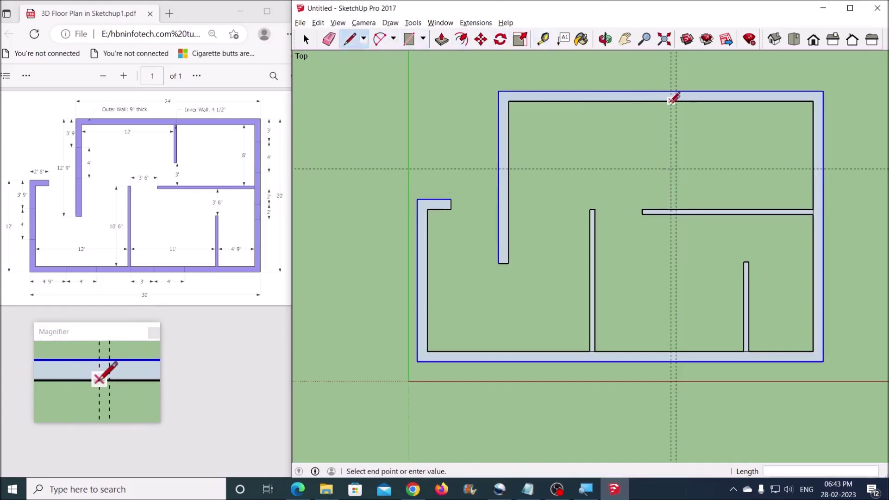
type("4 1/2\"")
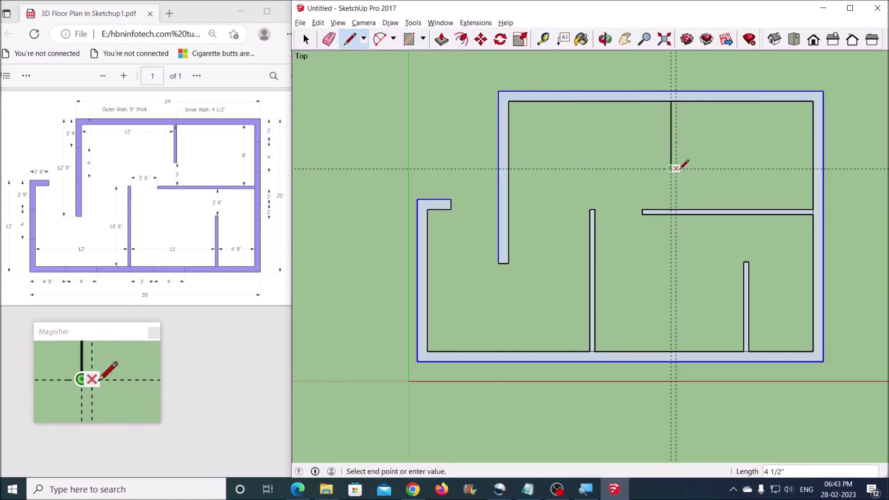
left_click(677, 100)
Delete all remaining guides from the floor plan
left_click(304, 39)
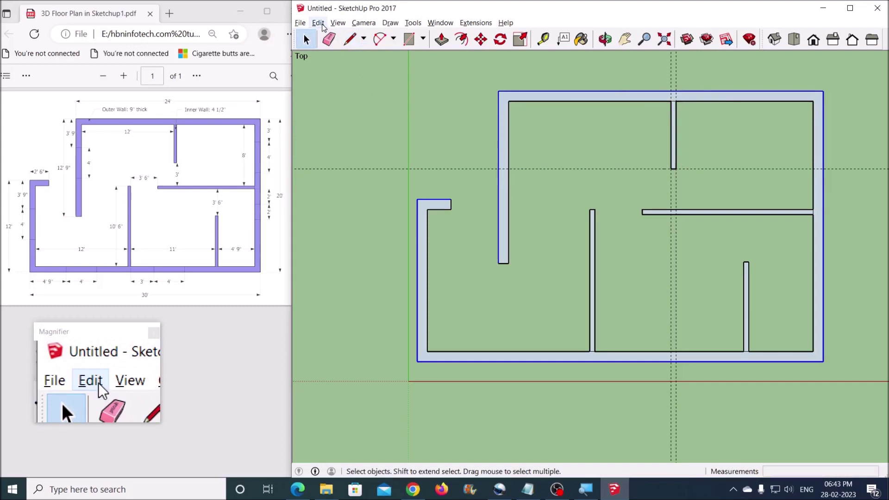
left_click(322, 25)
left_click(337, 116)
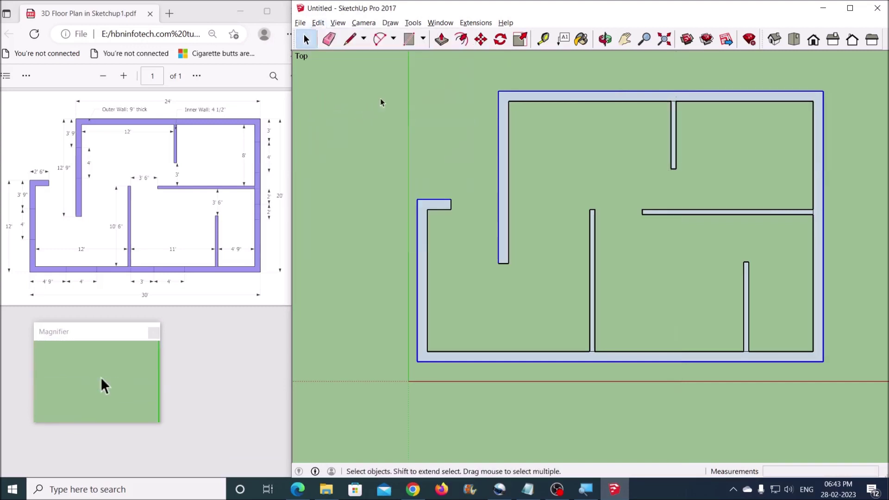
Copy the whole floor plan about 40'6" to the right along the red axis and clear the selection
scroll(362, 105, "down", 5)
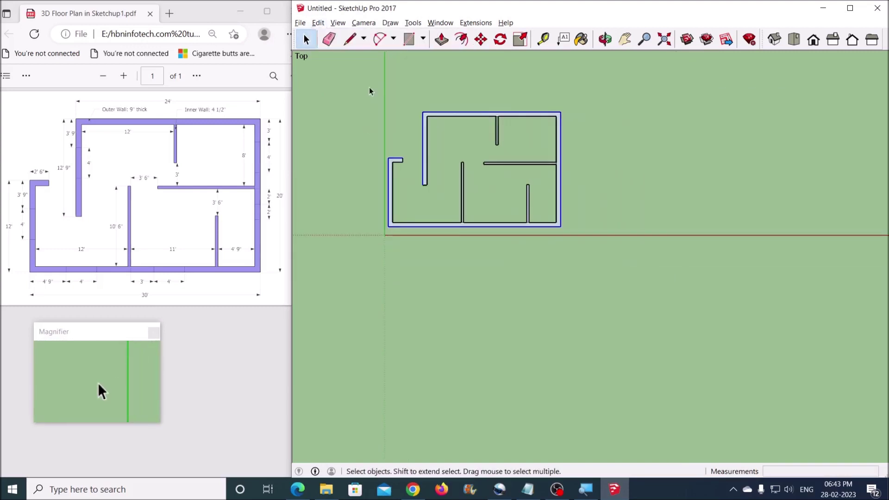
left_click_drag(368, 88, 592, 273)
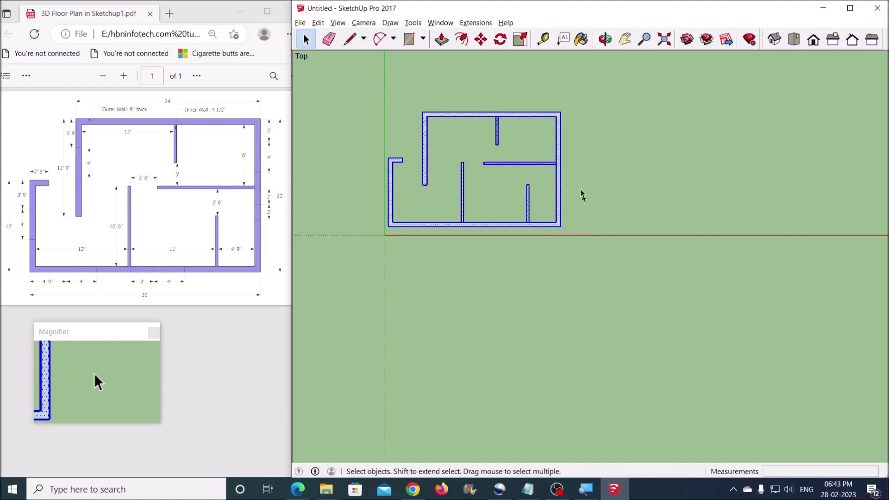
left_click(481, 39)
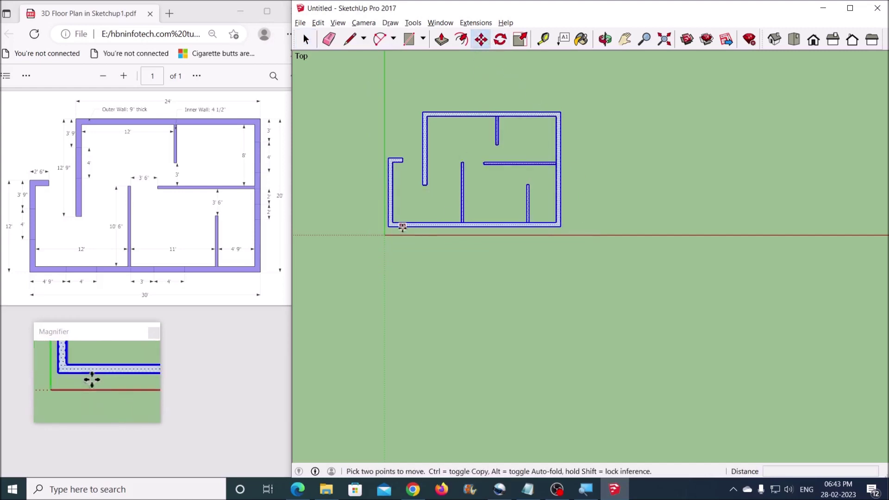
left_click(389, 226)
key("ctrl")
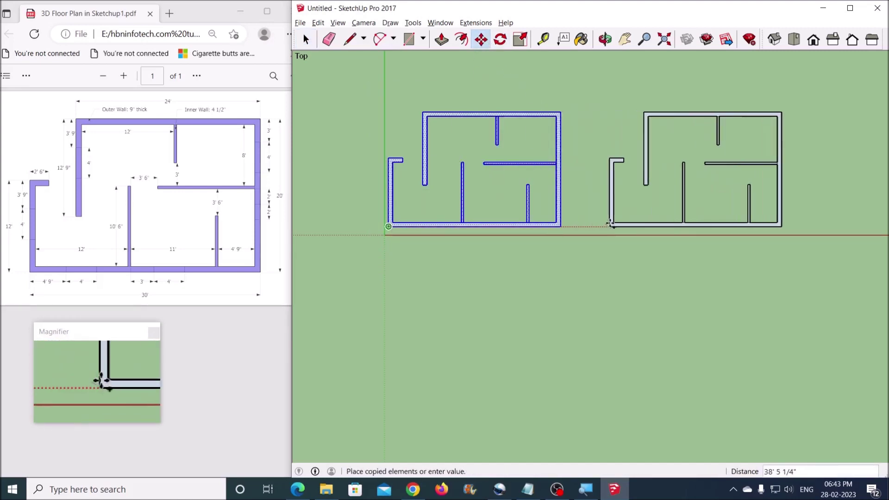
left_click(622, 225)
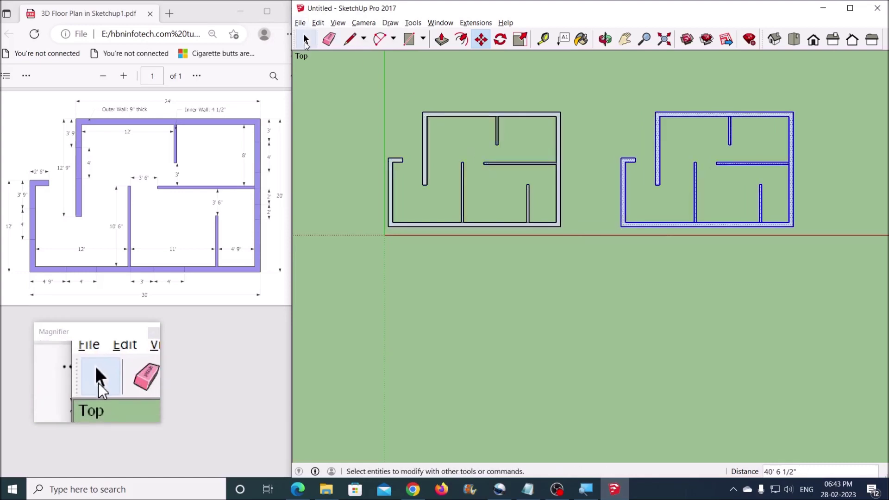
left_click(306, 40)
left_click(852, 138)
In the copied floor plan, erase the short edges where the upper vertical and horizontal inner walls join the outer walls
scroll(810, 139, "up", 10)
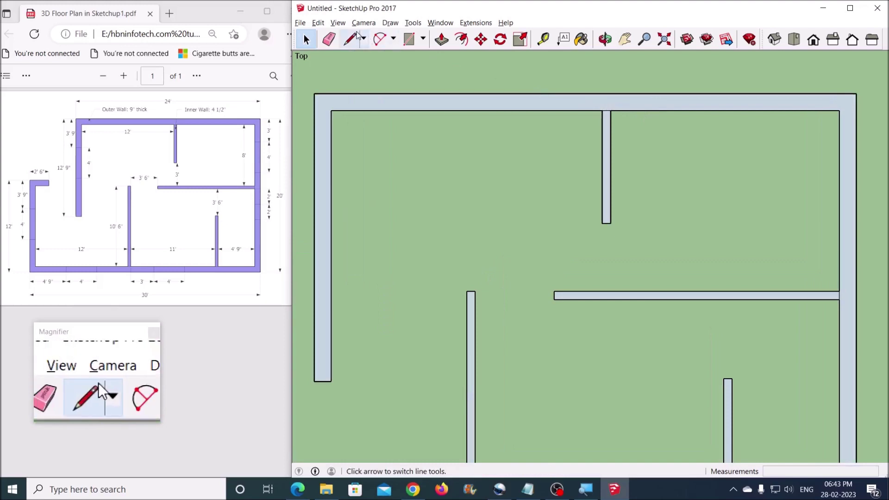
left_click(329, 40)
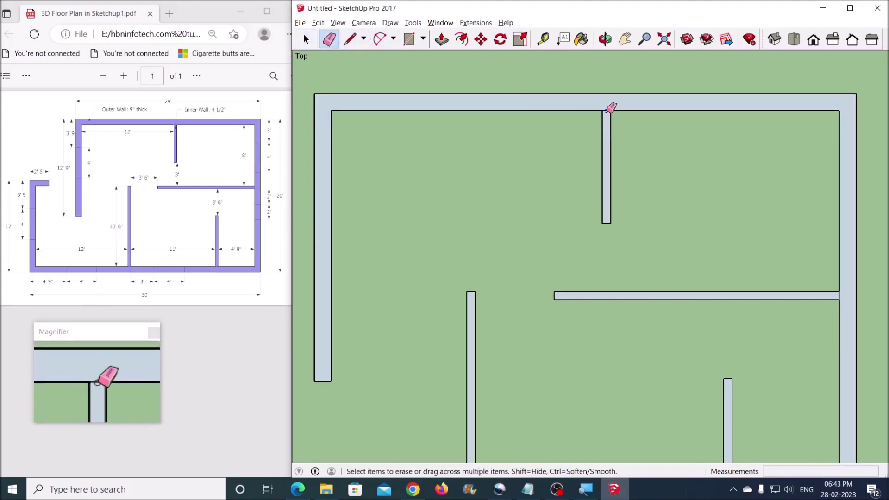
scroll(620, 186, "down", 4)
scroll(764, 256, "up", 5)
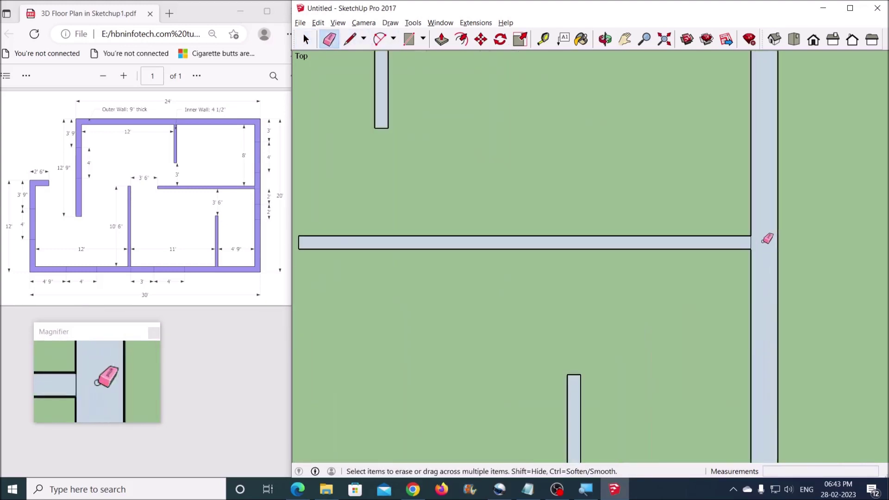
scroll(743, 187, "down", 4)
scroll(679, 362, "down", 1)
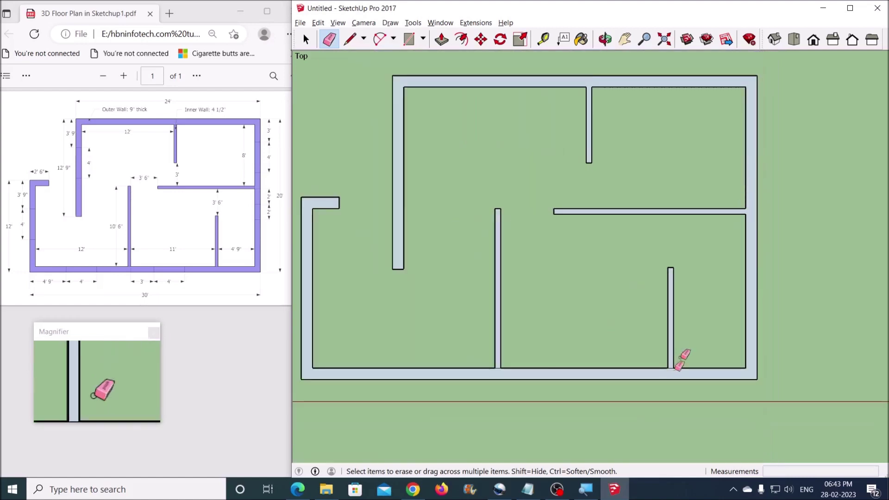
Erase the short edges where the two lower vertical inner walls join the bottom outer wall of the copied plan
scroll(676, 365, "up", 6)
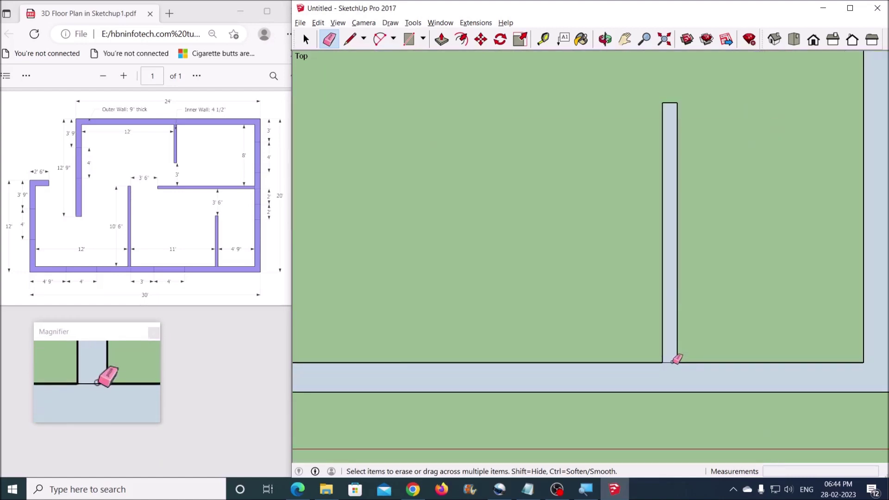
scroll(695, 357, "down", 4)
scroll(500, 360, "up", 4)
scroll(499, 356, "up", 1)
scroll(647, 359, "down", 5)
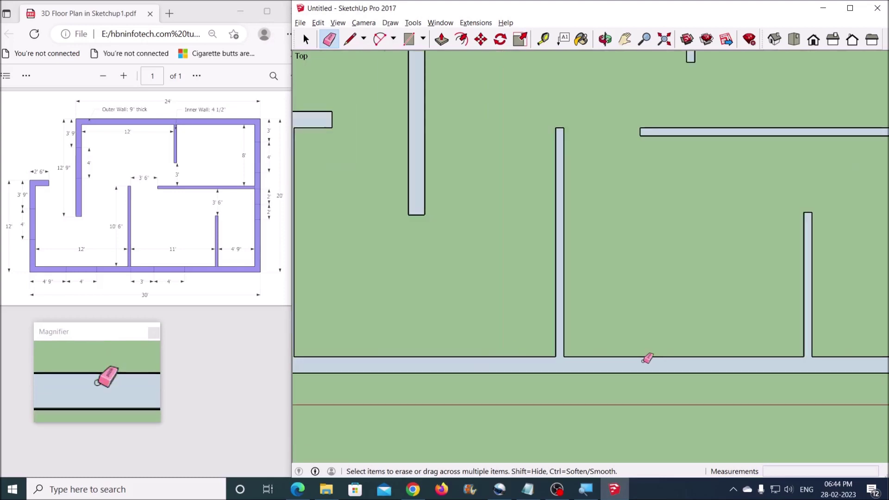
left_click(305, 39)
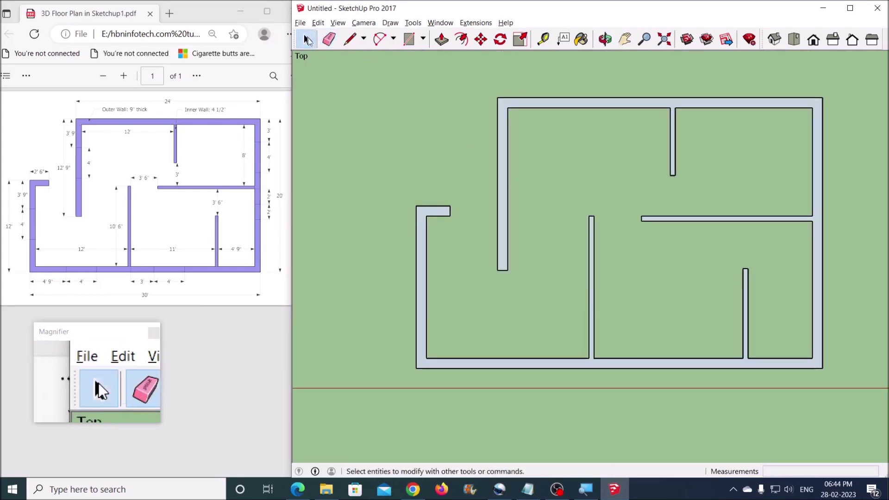
On the original plan, place horizontal guides 3'9" below the top edge of the short left wall return and 4' below that guide
left_click(625, 40)
left_click_drag(397, 218, 528, 222)
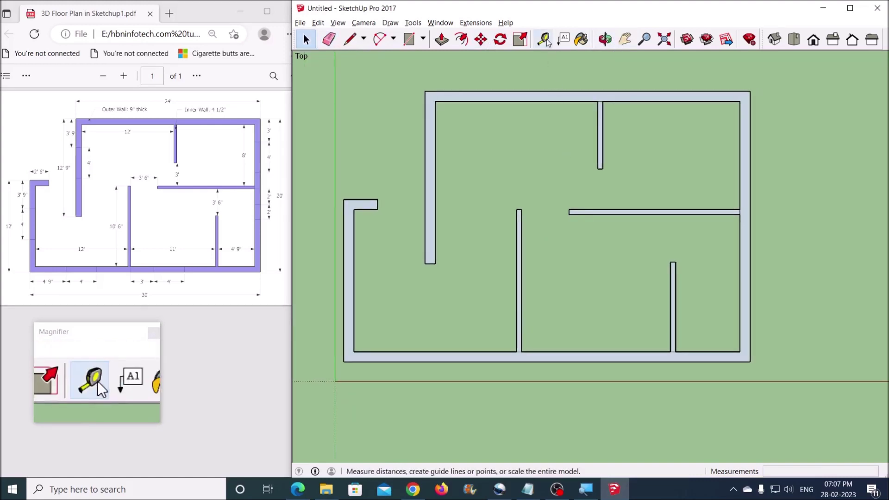
left_click(544, 40)
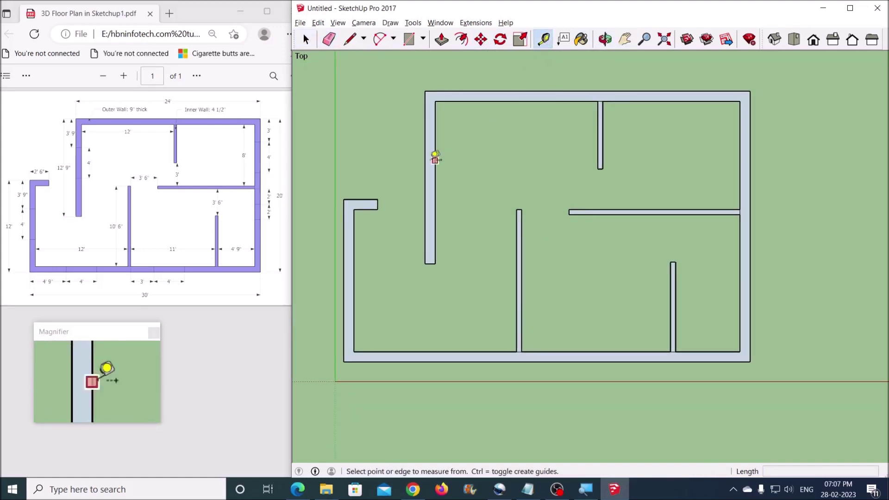
left_click(369, 199)
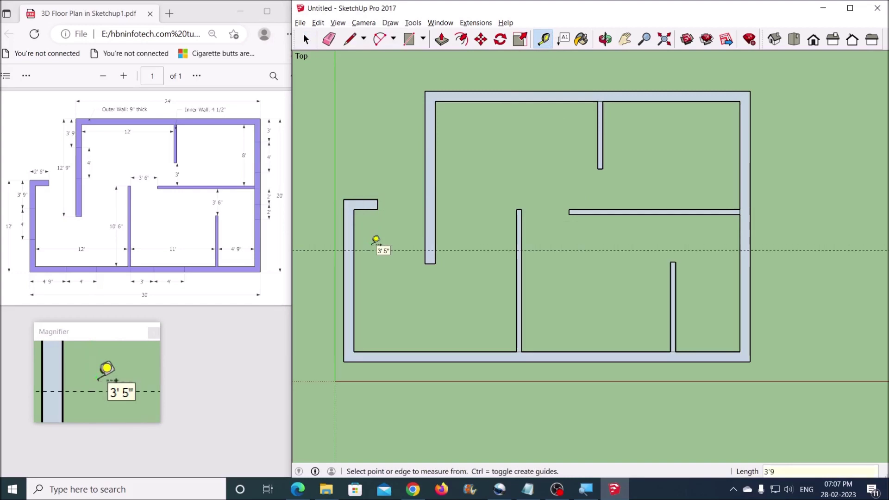
left_click(371, 250)
left_click(370, 250)
key("Return")
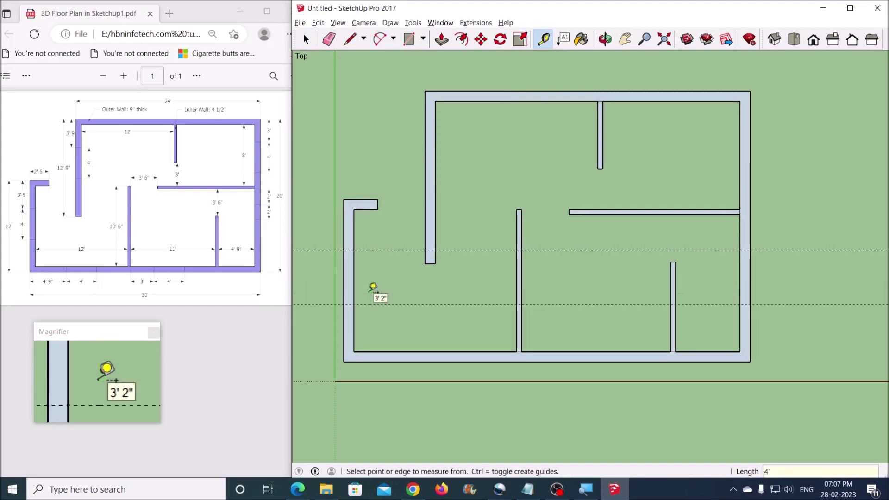
Place vertical guides 4'9" in from the outer edge of the left outer wall and 4' beyond that guide
left_click(344, 327)
type("4")
key("Return")
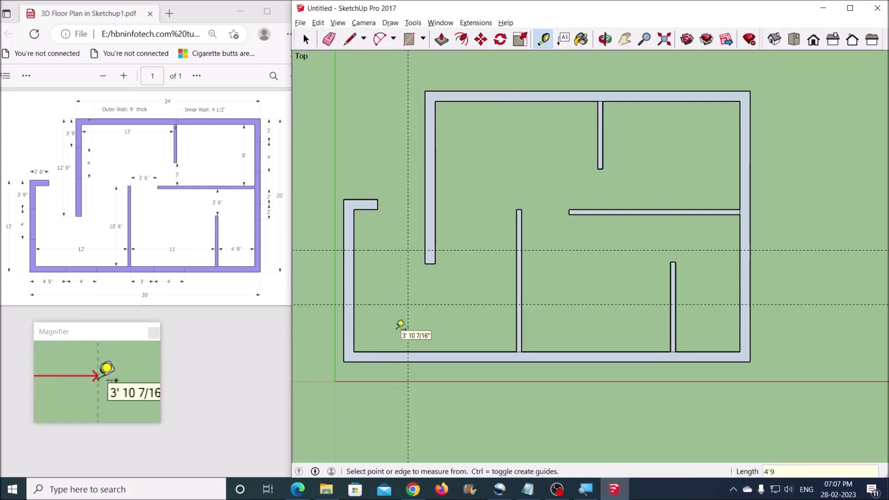
left_click(408, 333)
left_click(465, 332)
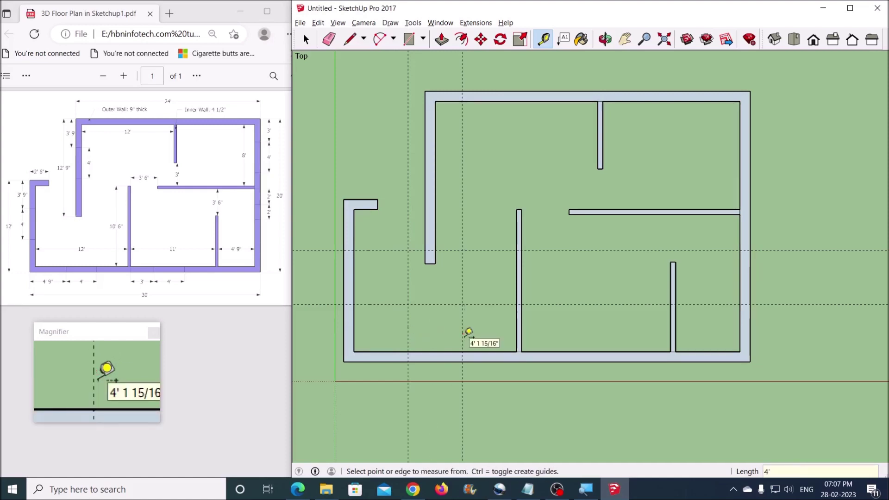
Draw lines across the thickness of the left outer wall at both horizontal guides
left_click(350, 40)
left_click(355, 251)
key("Escape")
left_click(355, 304)
left_click(344, 305)
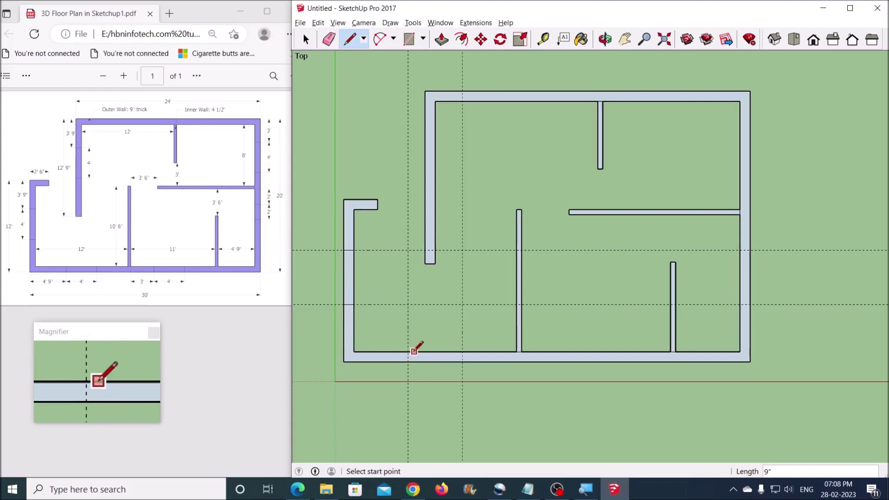
Draw lines across the bottom outer wall at both vertical guides and delete all guides
left_click(408, 352)
left_click(408, 362)
left_click(463, 352)
left_click(463, 361)
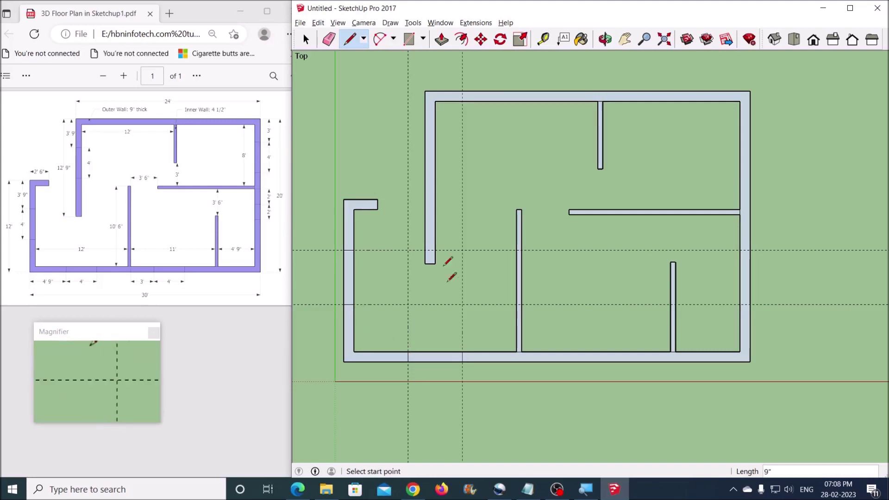
left_click(318, 22)
left_click(349, 117)
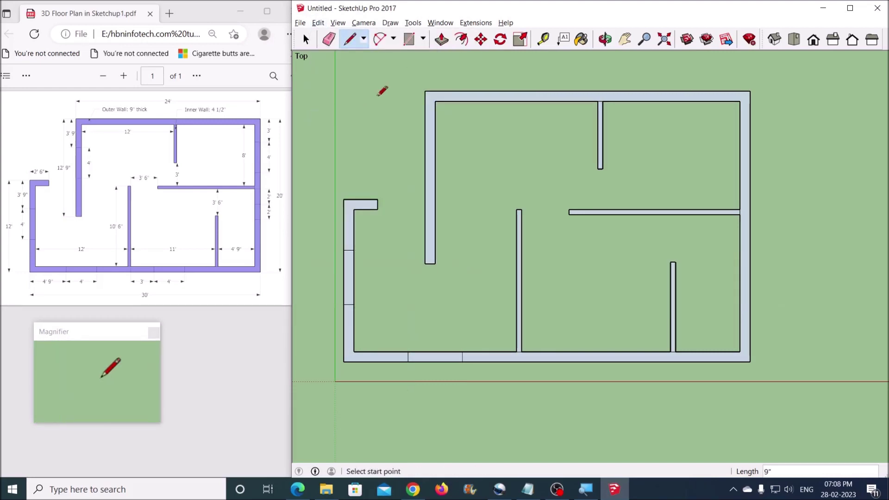
Place vertical guides 3' to the right of the longer lower vertical inner wall and 4' beyond that guide
left_click(543, 39)
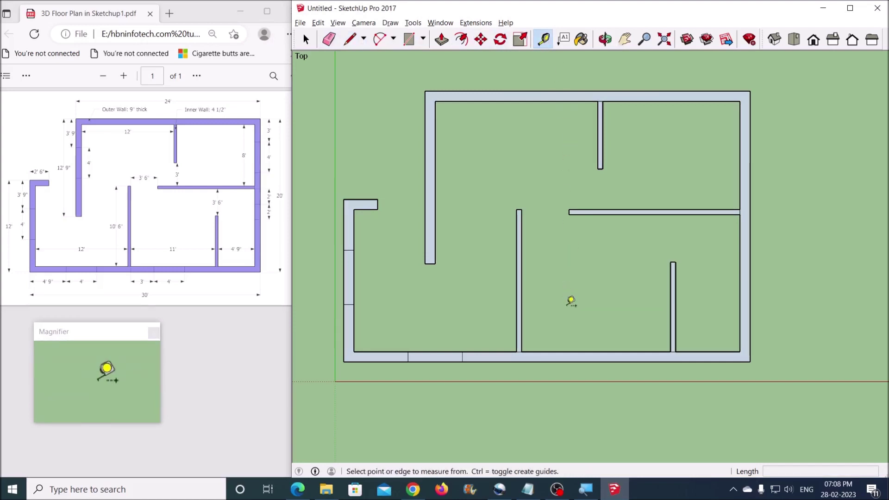
left_click(521, 315)
type("3'")
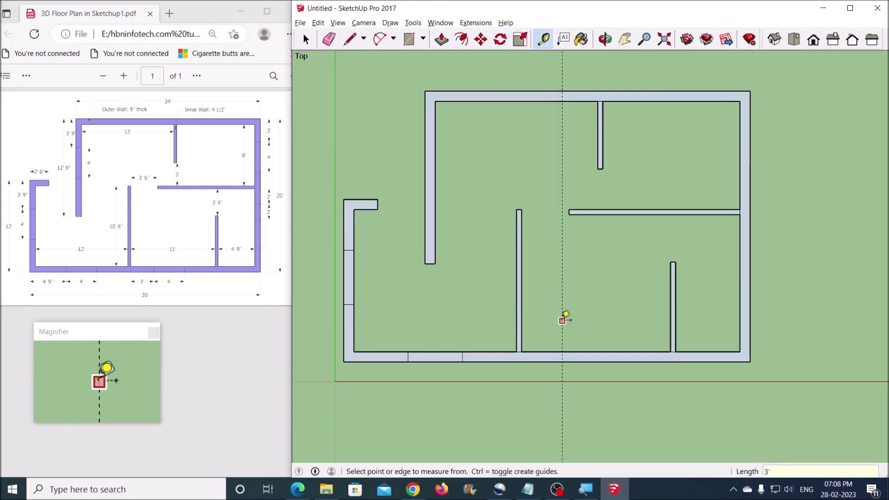
left_click(562, 320)
type("4'")
key("Return")
Place horizontal guides 2' below the lower edge of the horizontal inner wall and 2' below that guide
left_click(730, 214)
type("2'")
key("Return")
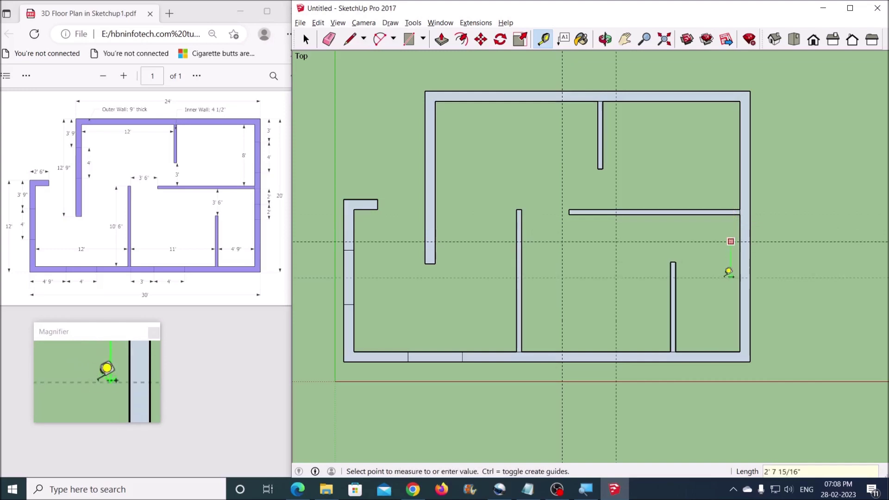
key("Return")
Draw lines across the bottom outer wall at the vertical guides and the right outer wall at the horizontal guides, and delete all guides
left_click(350, 39)
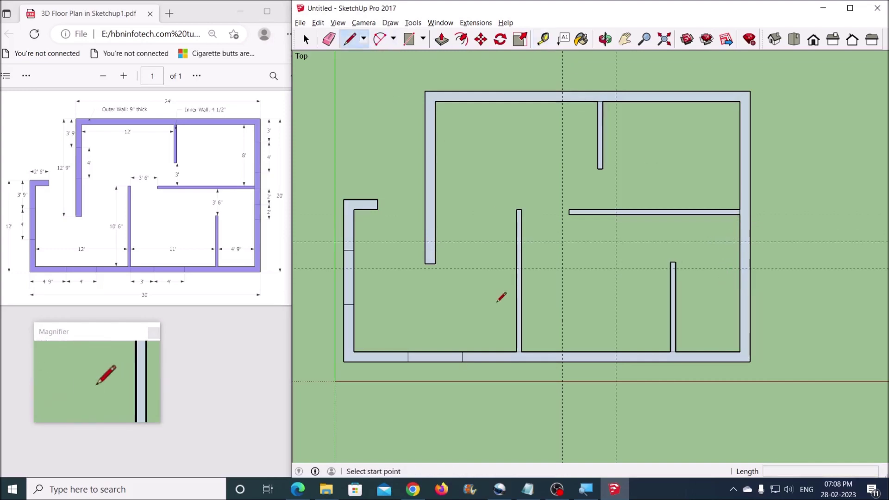
left_click(562, 352)
left_click(617, 362)
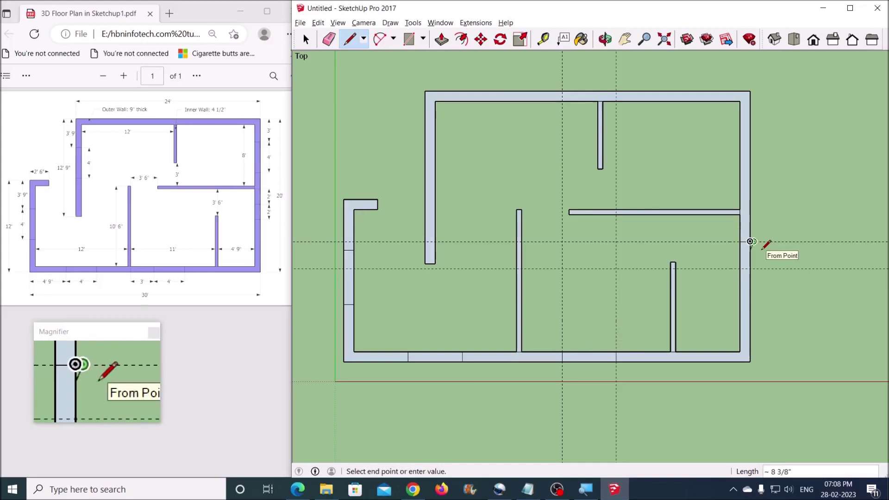
left_click(741, 241)
left_click(751, 241)
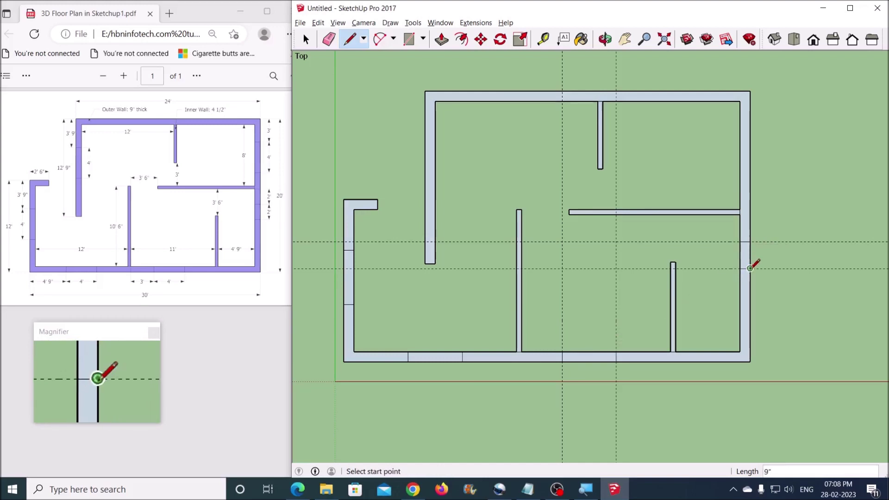
left_click(318, 22)
left_click(352, 118)
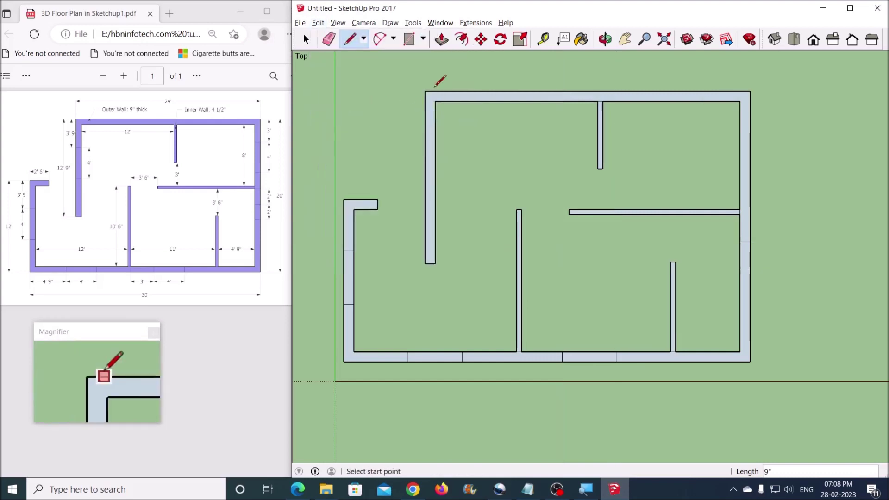
Place horizontal guides 3' below the outer edge of the top outer wall and 4' below that guide
left_click(543, 39)
left_click(717, 90)
left_click(719, 132)
left_click(717, 131)
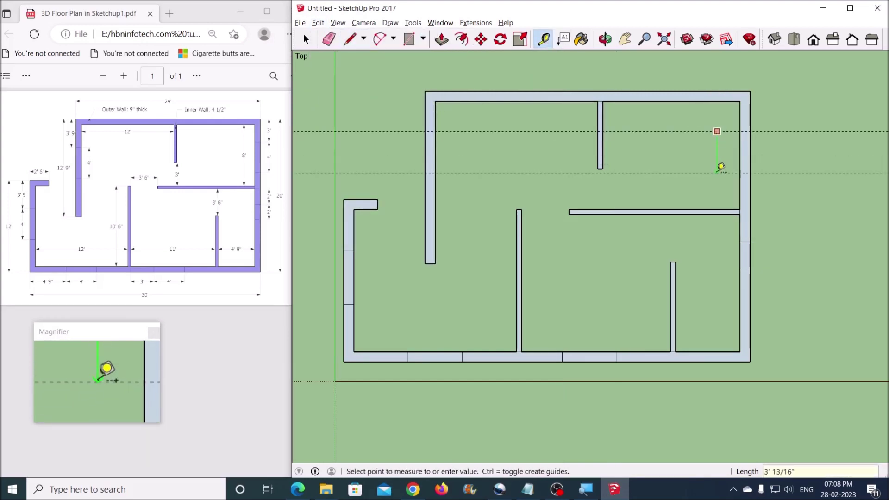
type("4")
key("Return")
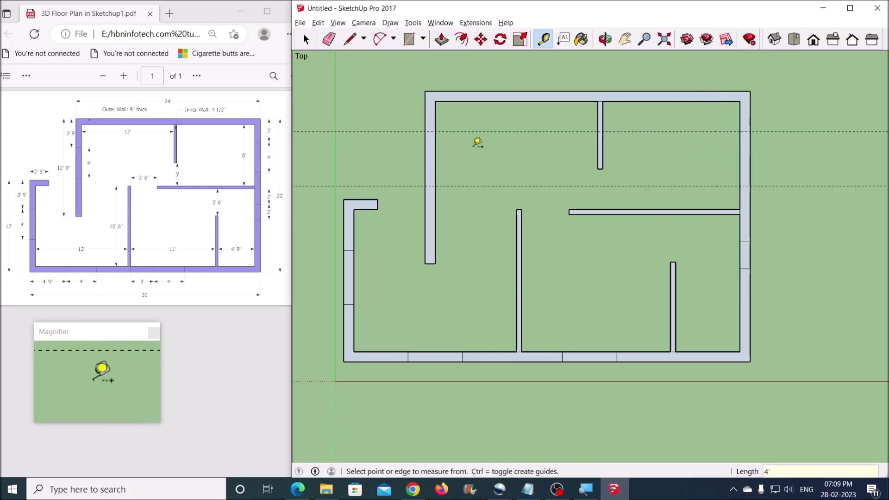
Draw lines across the upper part of the right outer wall at both horizontal guides
left_click(350, 39)
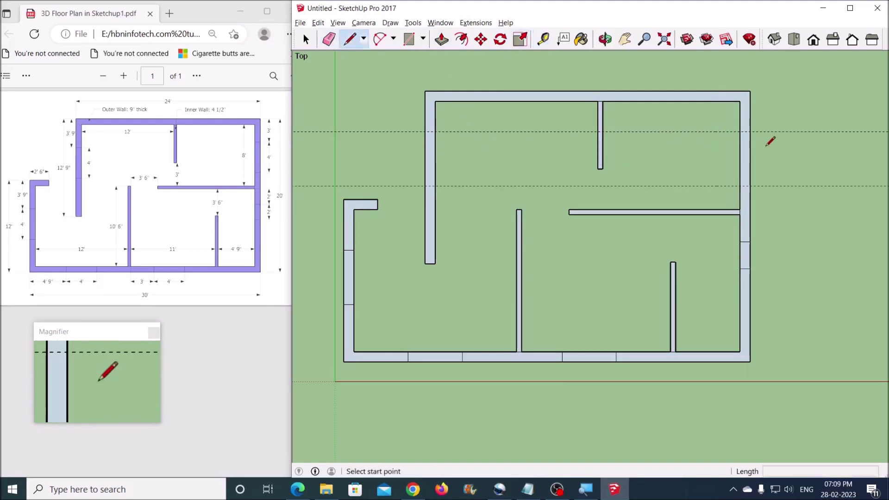
left_click(740, 132)
left_click(750, 132)
left_click(740, 186)
left_click(751, 186)
Draw lines across the upper-left outer wall at both horizontal guides and delete all guides
left_click(425, 131)
left_click(435, 131)
left_click(425, 186)
left_click(436, 186)
left_click(319, 23)
left_click(342, 115)
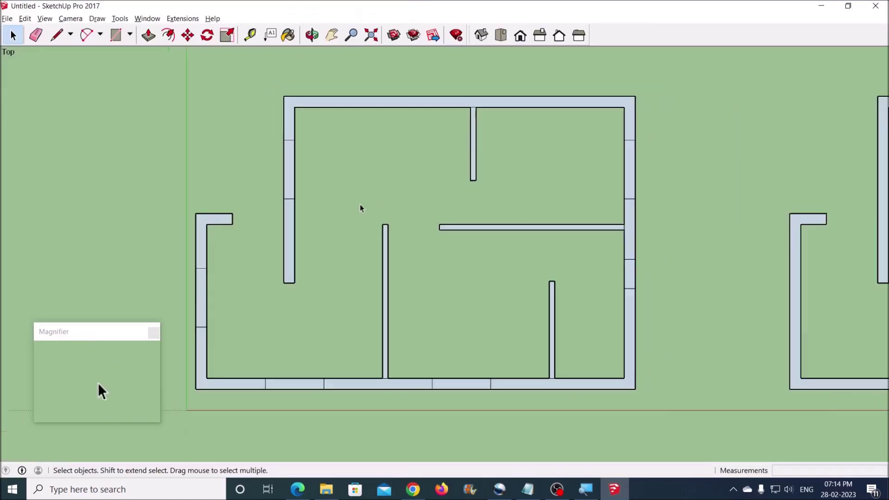
Switch to the isometric view and push/pull the wall face of the copied floor plan up 3'
scroll(361, 209, "down", 1)
scroll(362, 209, "down", 3)
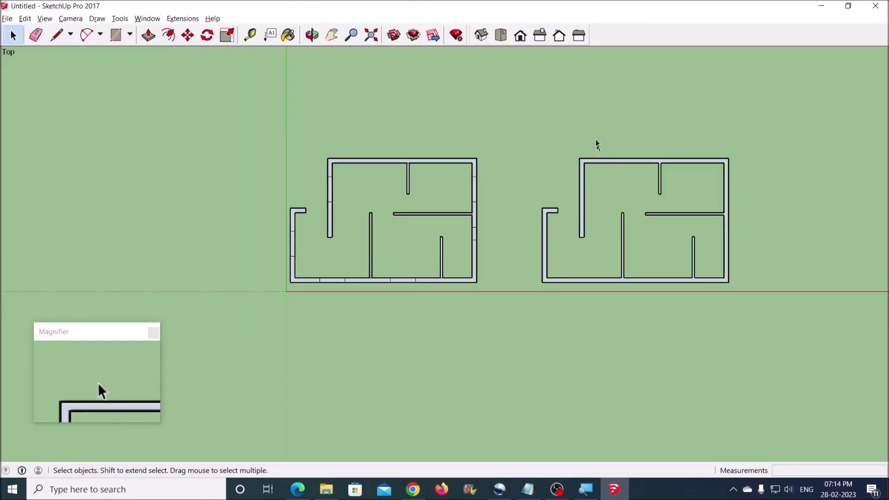
left_click(482, 35)
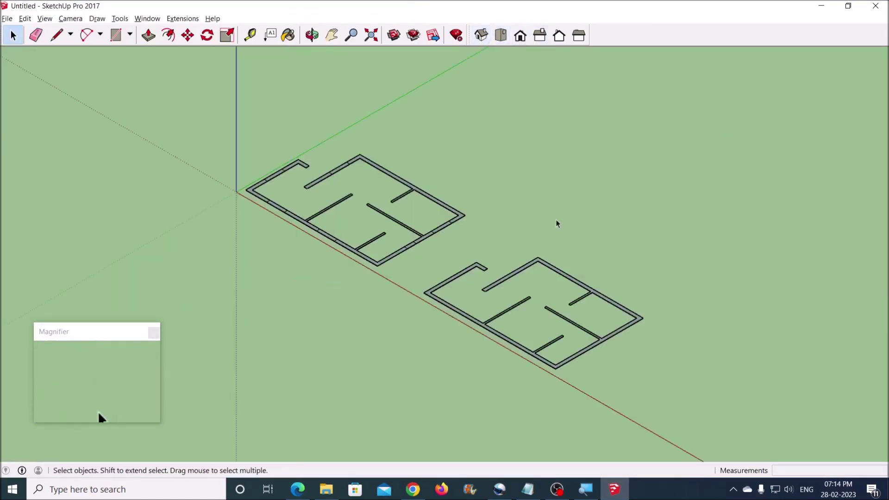
scroll(556, 280, "up", 3)
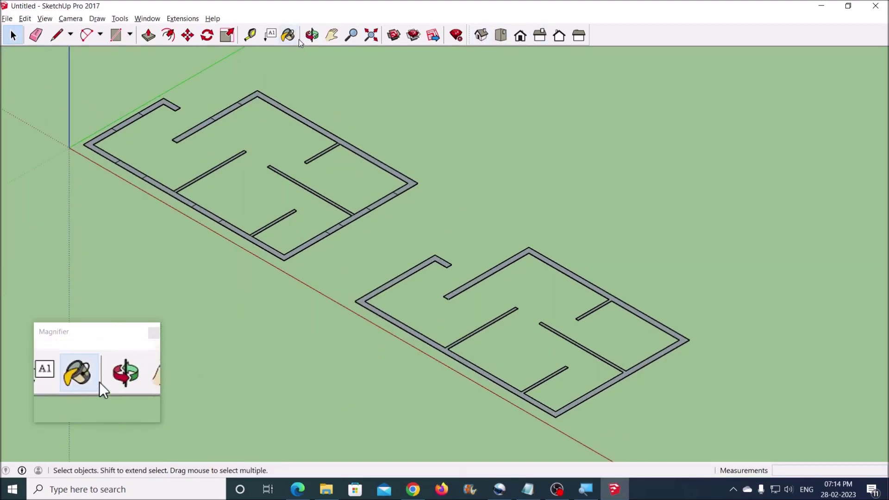
left_click(148, 35)
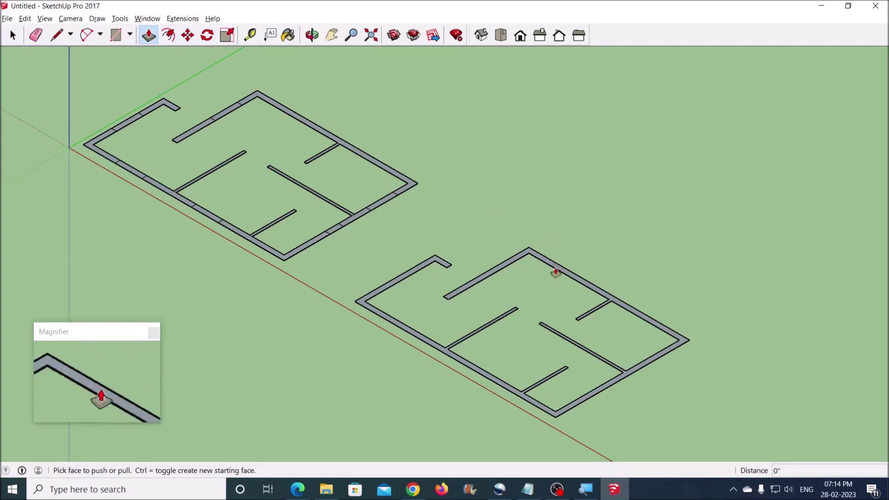
scroll(553, 271, "up", 2)
left_click(546, 261)
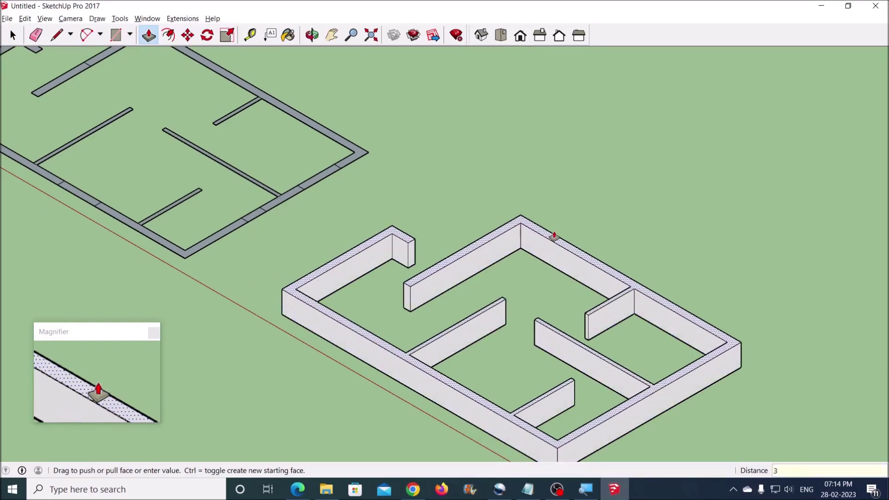
key("Return")
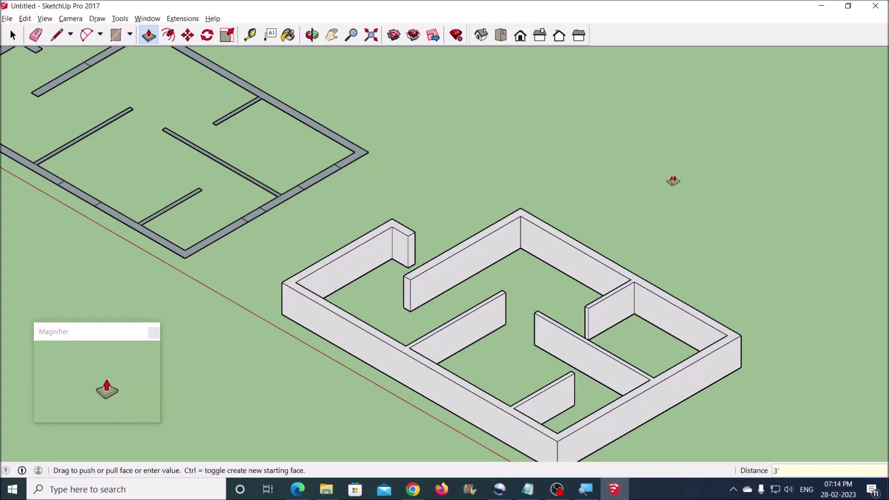
Import the SketchUp file "Sketchup 3D Models Free" and place it on the ground beside the raised walls
scroll(675, 180, "down", 2)
scroll(688, 278, "up", 3)
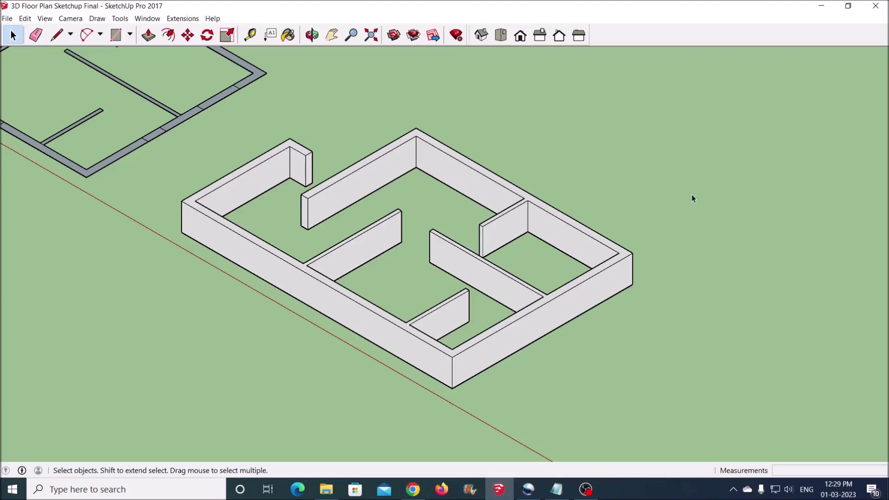
left_click(331, 35)
left_click_drag(590, 166, 340, 216)
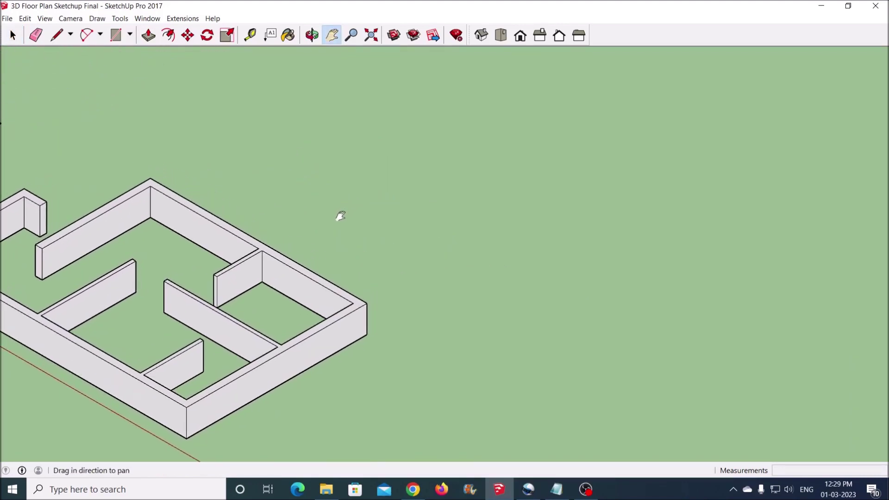
left_click(8, 19)
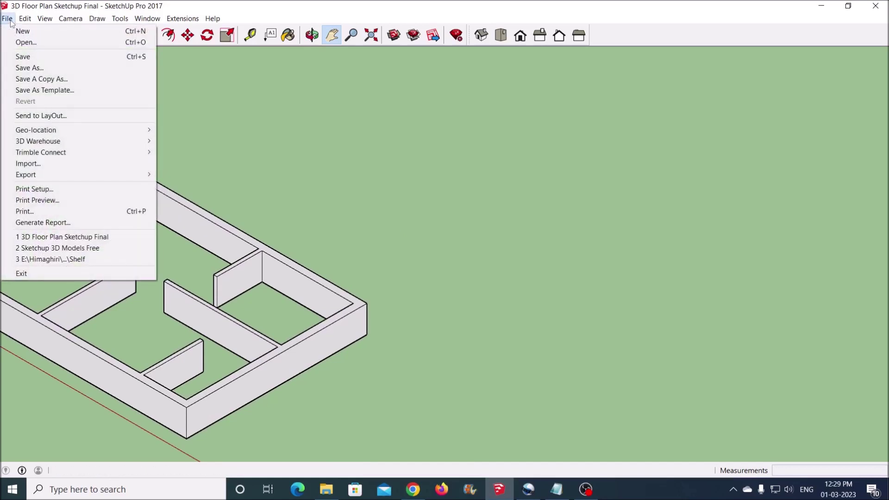
left_click(29, 164)
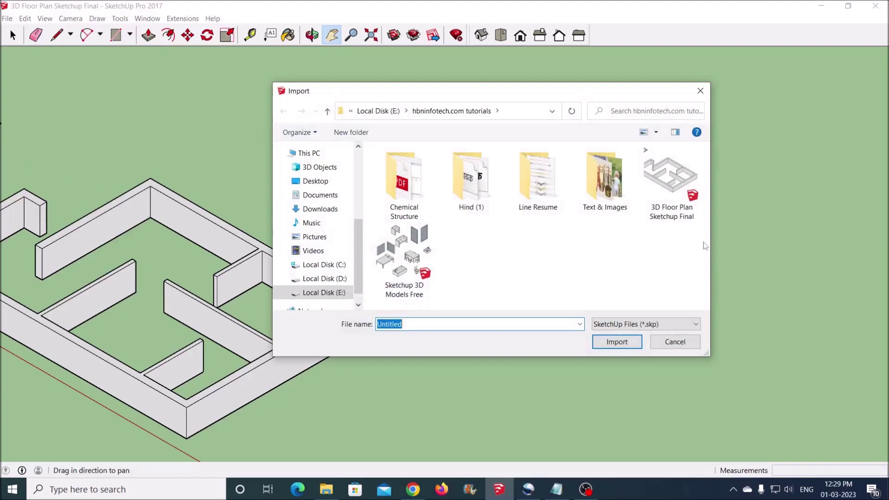
left_click(676, 203)
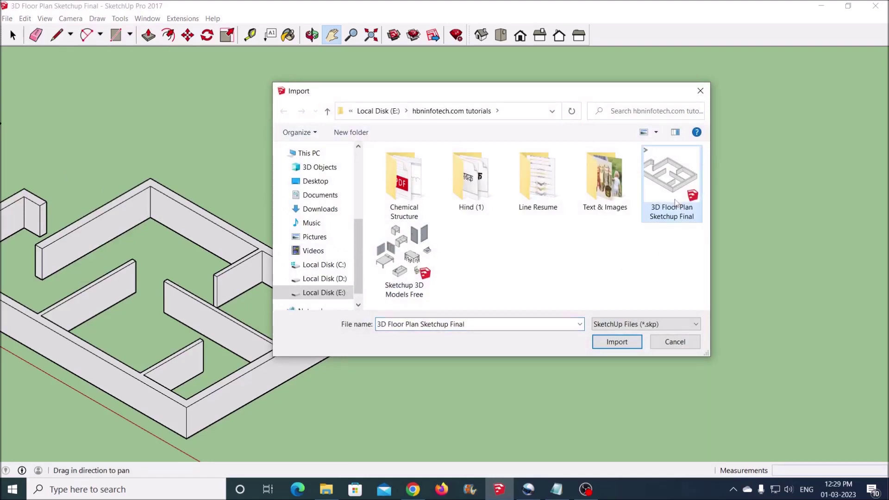
left_click(644, 327)
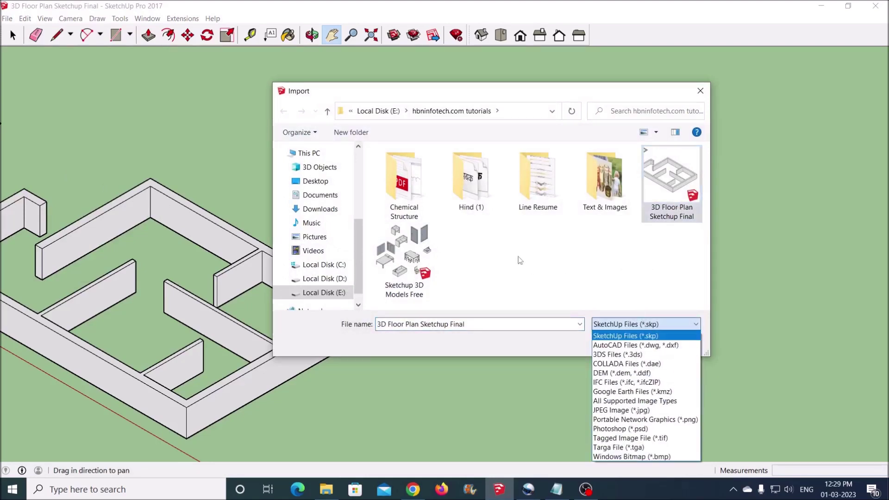
left_click(389, 254)
left_click(652, 327)
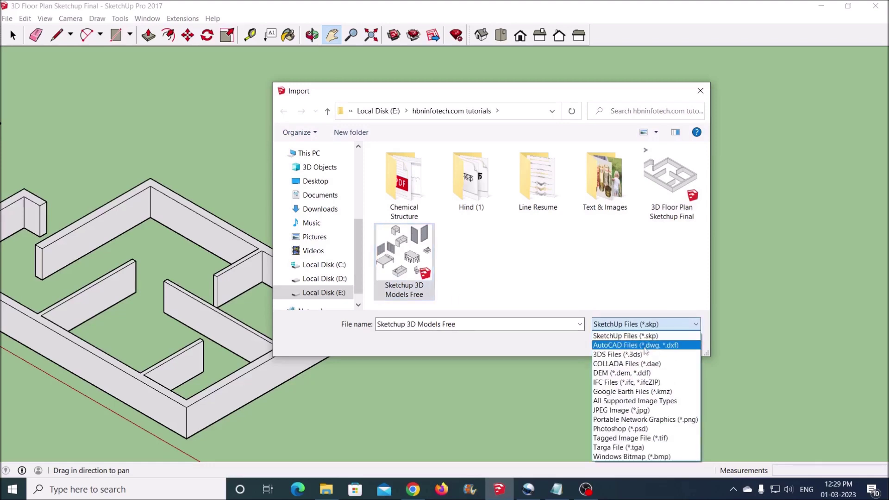
left_click(642, 337)
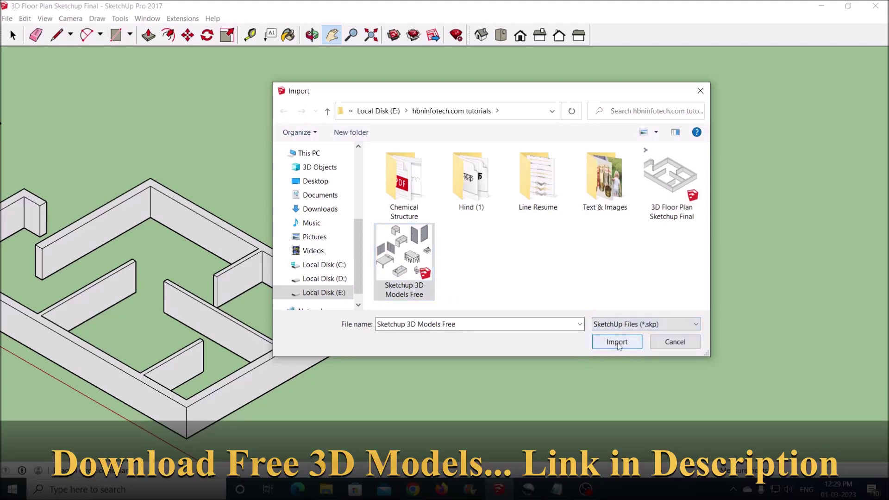
left_click(618, 343)
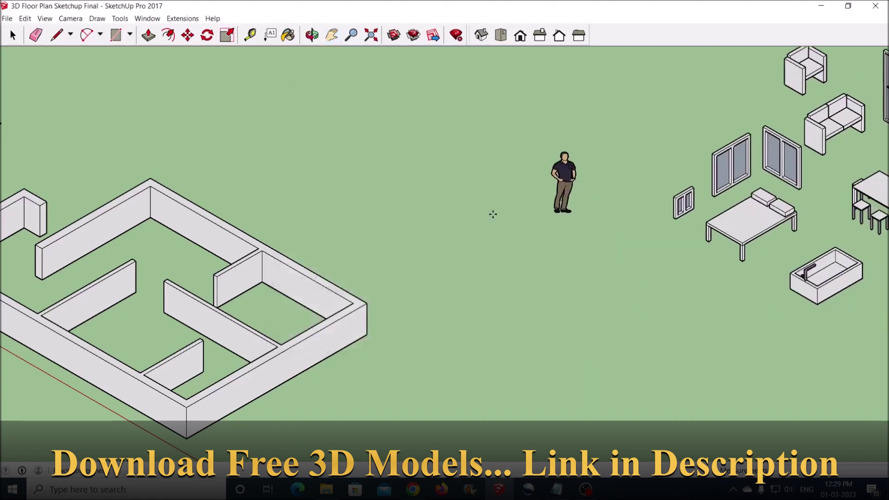
left_click(348, 230)
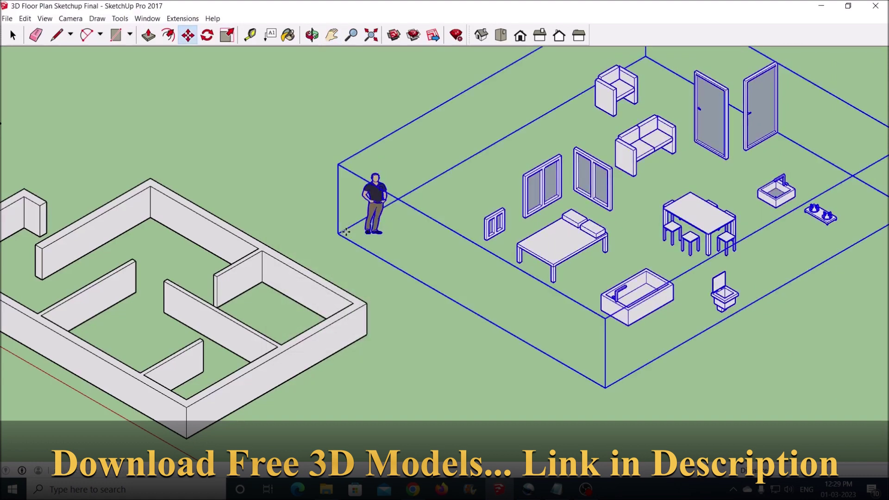
Explode the imported models component and delete the standing human figure
key("ctrl+t")
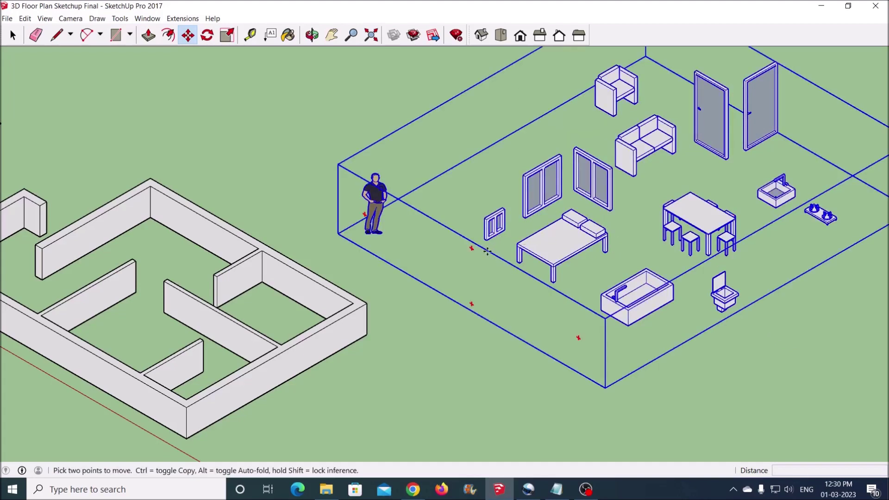
left_click_drag(488, 251, 485, 250)
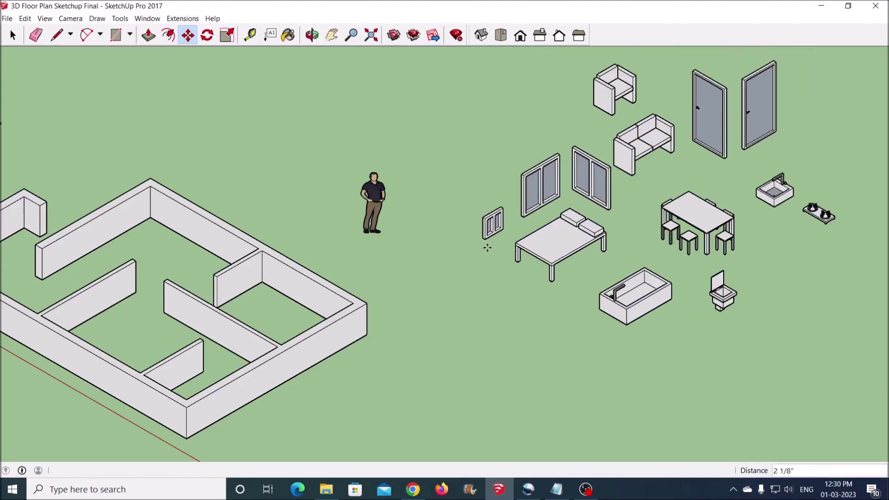
right_click(503, 226)
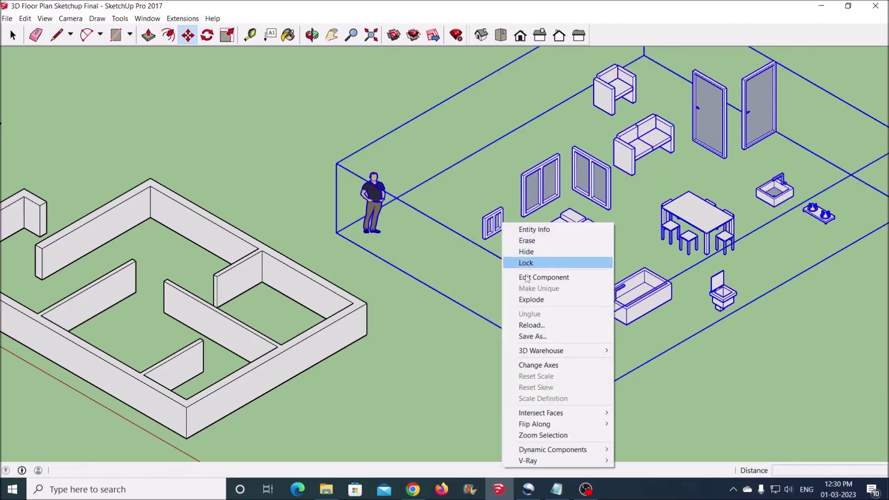
left_click(531, 300)
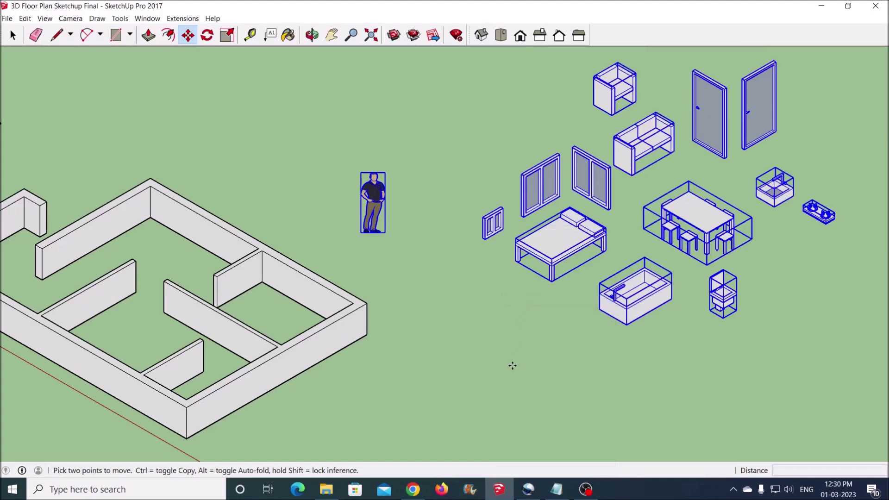
left_click(13, 36)
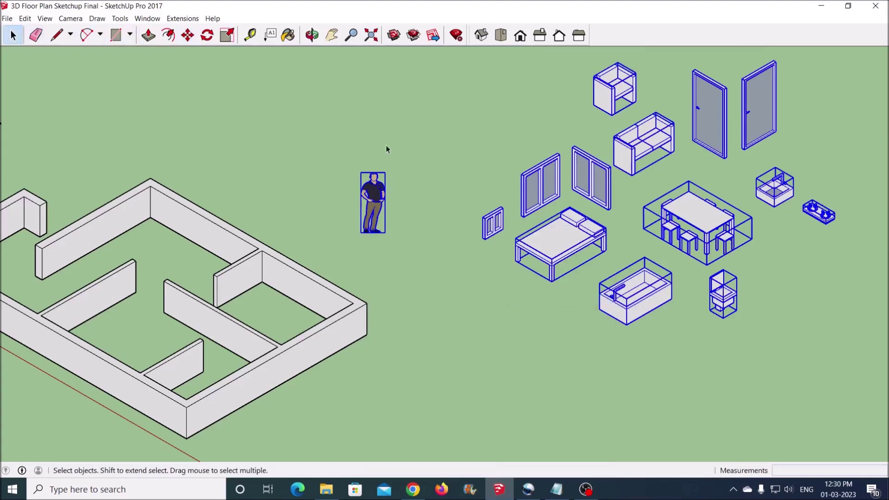
left_click(447, 135)
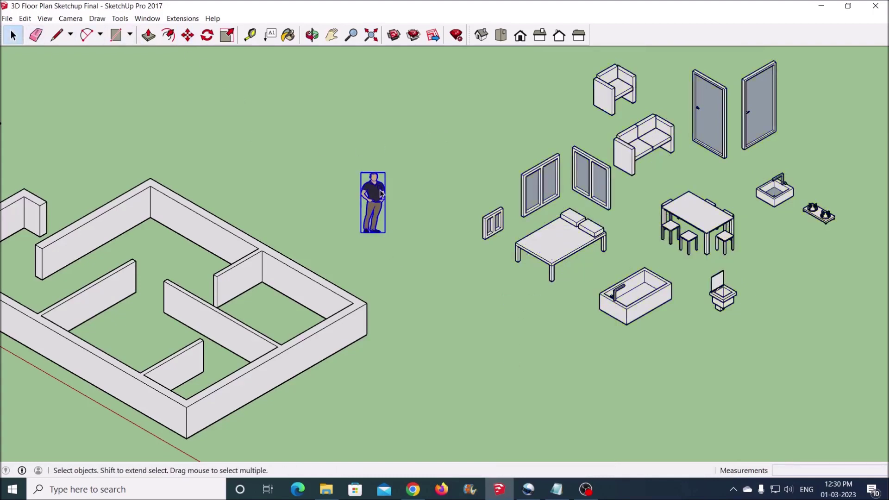
key("Delete")
Copy the large two-pane window parallel to the green axis onto the marked opening in the flat plan's lower-left outer wall
scroll(641, 244, "down", 3)
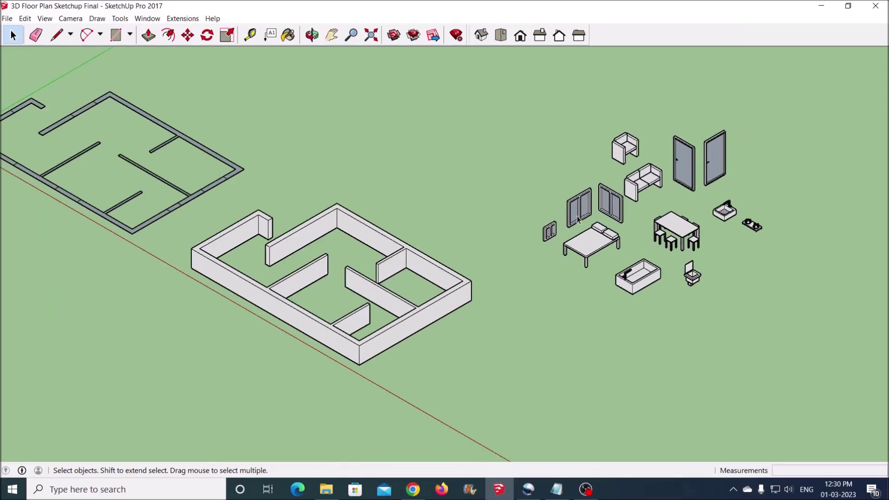
scroll(598, 211, "up", 3)
left_click(579, 214)
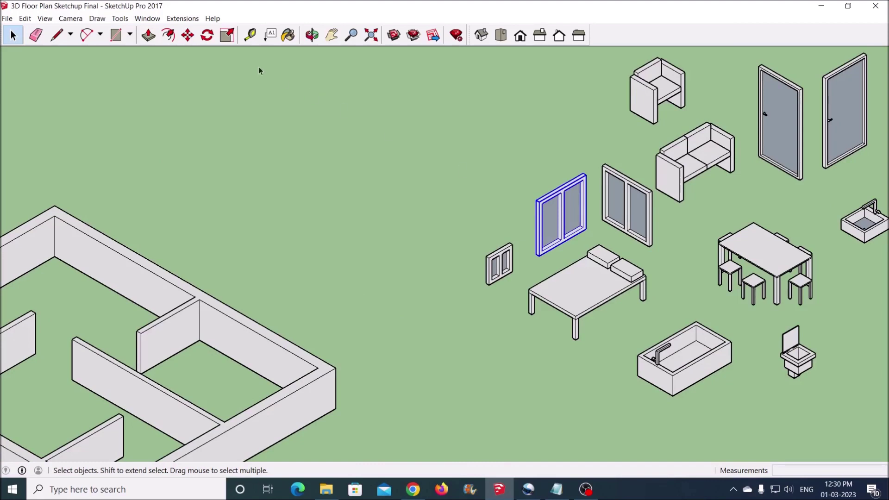
left_click(188, 35)
scroll(541, 250, "up", 4)
left_click(533, 240)
key("ctrl")
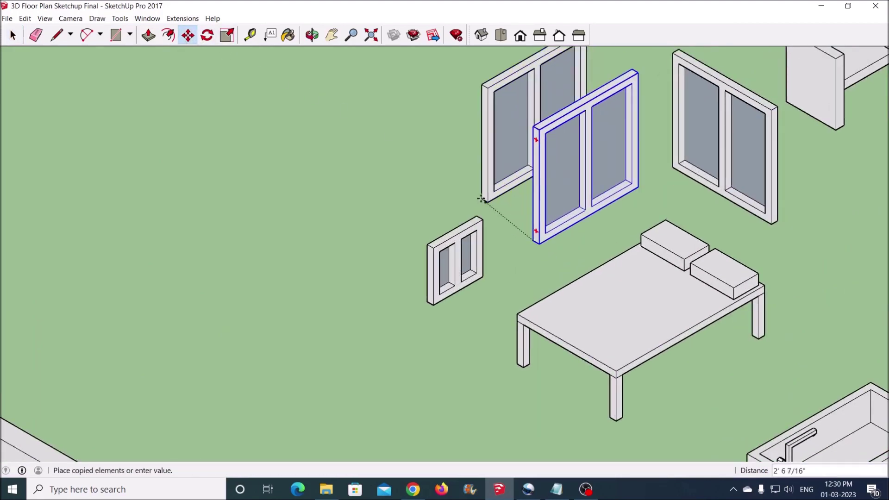
scroll(482, 198, "down", 5)
scroll(103, 139, "up", 3)
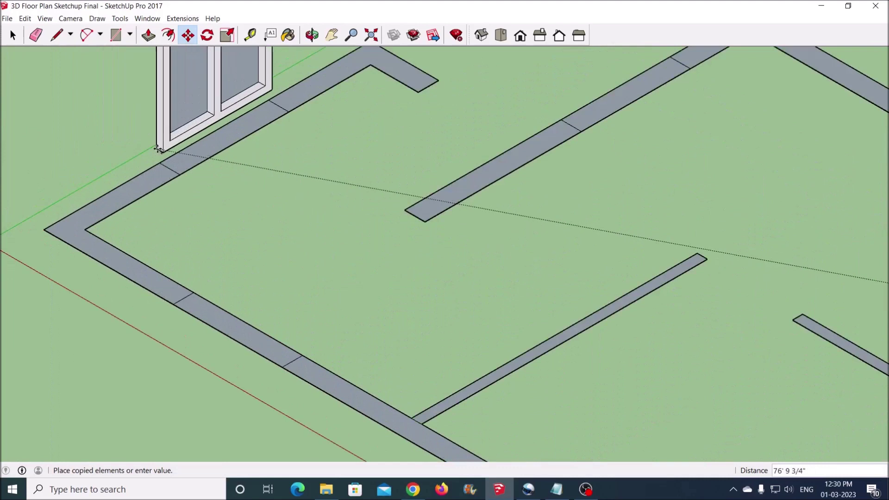
left_click(163, 160)
Copy the placed window onto the marked opening in the flat plan's upper-left outer wall
scroll(163, 153, "down", 3)
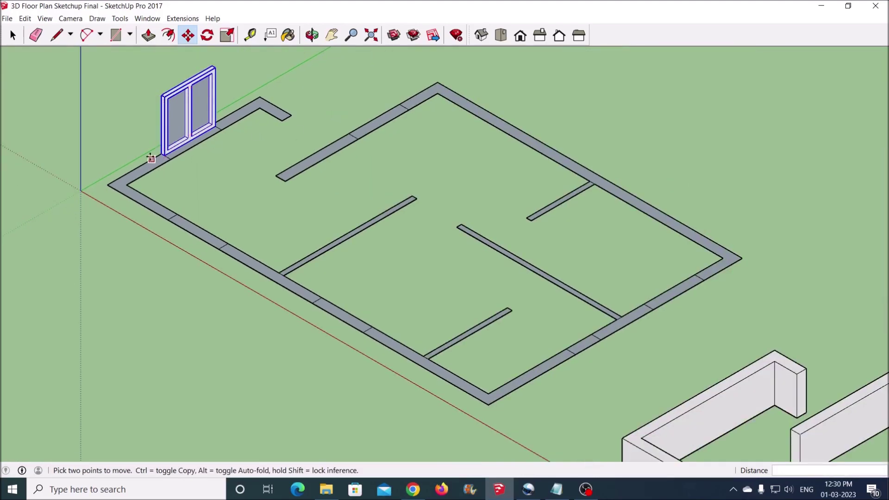
scroll(153, 158, "up", 3)
left_click(171, 151)
key("ctrl")
left_click(524, 114)
Copy the upper-left wall's window onto the upper marked opening of the right outer wall
scroll(463, 134, "down", 4)
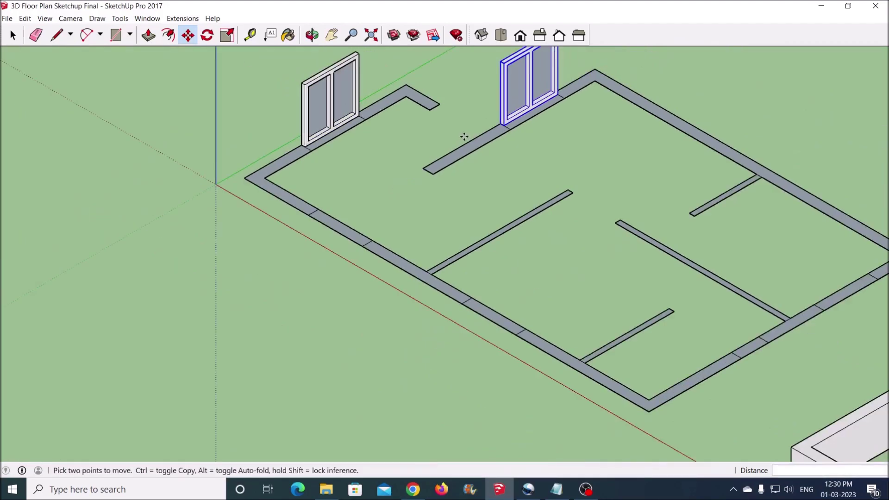
scroll(491, 121, "up", 4)
left_click(492, 118)
key("ctrl")
scroll(492, 118, "down", 4)
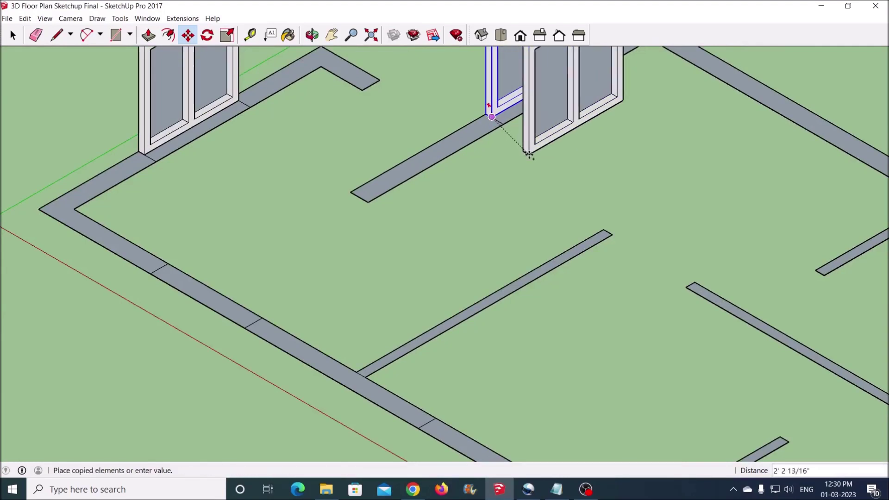
scroll(704, 260, "up", 4)
left_click(703, 268)
Copy the large two-pane window parallel to the red axis onto the first marked opening of the flat plan's front outer wall
scroll(468, 214, "down", 5)
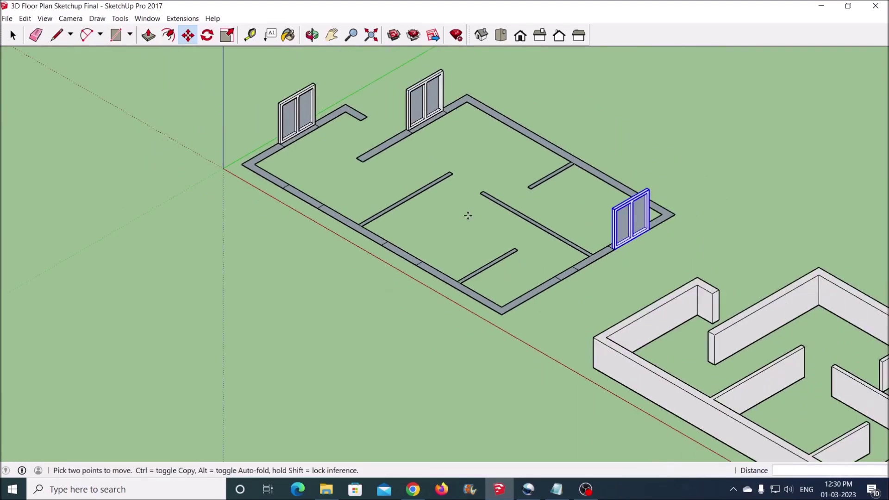
scroll(336, 104, "down", 3)
scroll(746, 196, "up", 6)
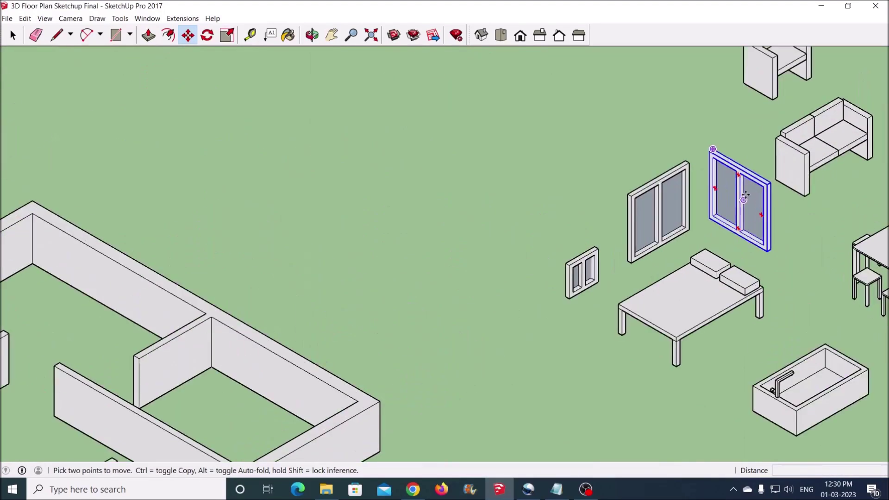
left_click(708, 218)
key("ctrl")
scroll(709, 218, "down", 6)
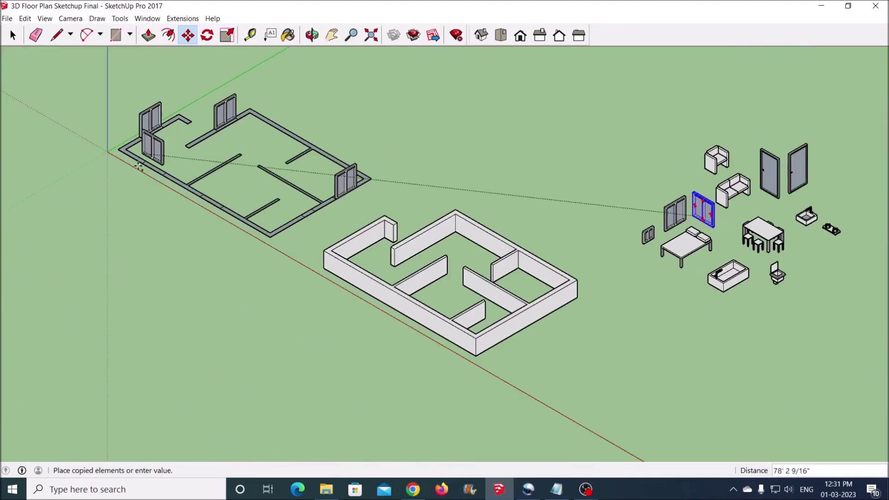
scroll(151, 164, "up", 6)
left_click(121, 163)
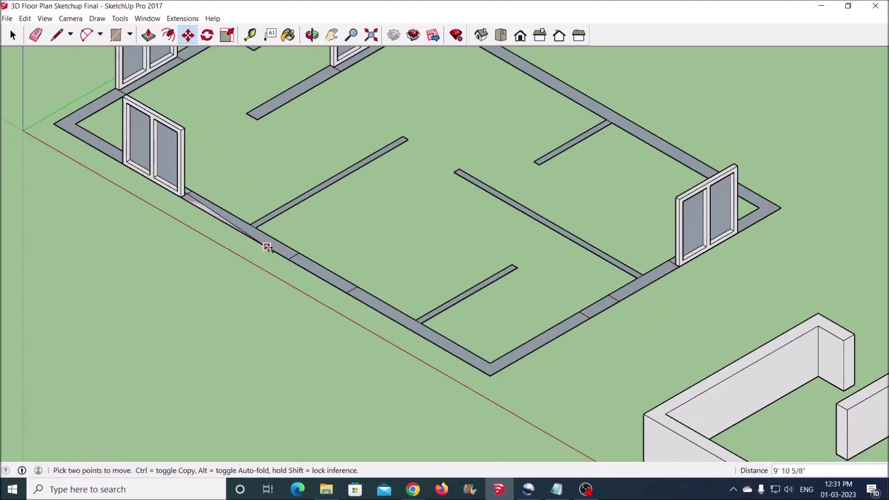
Copy the front wall's window onto the second marked opening of the same wall
left_click(121, 163)
scroll(324, 251, "up", 3)
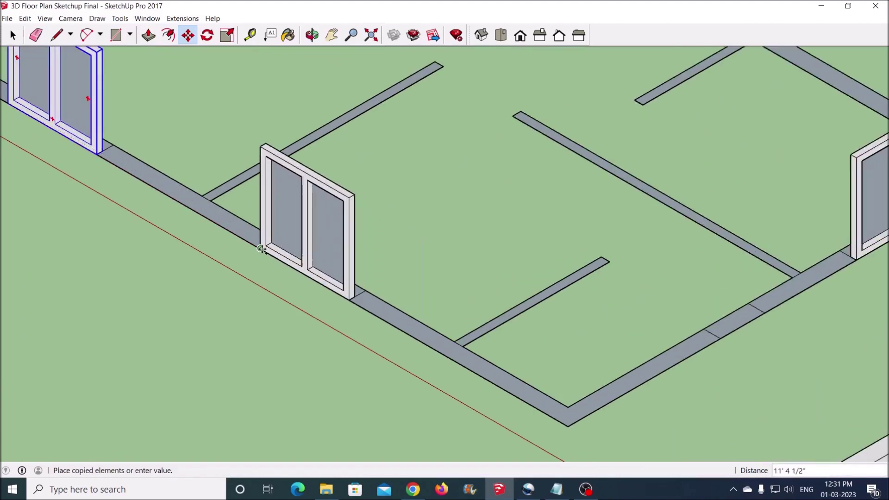
left_click(291, 260)
Select all five windows placed on the flat plan and move them up 3' along the blue axis
scroll(291, 259, "down", 3)
key("space")
middle_click_drag(267, 59, 207, 75, "shift")
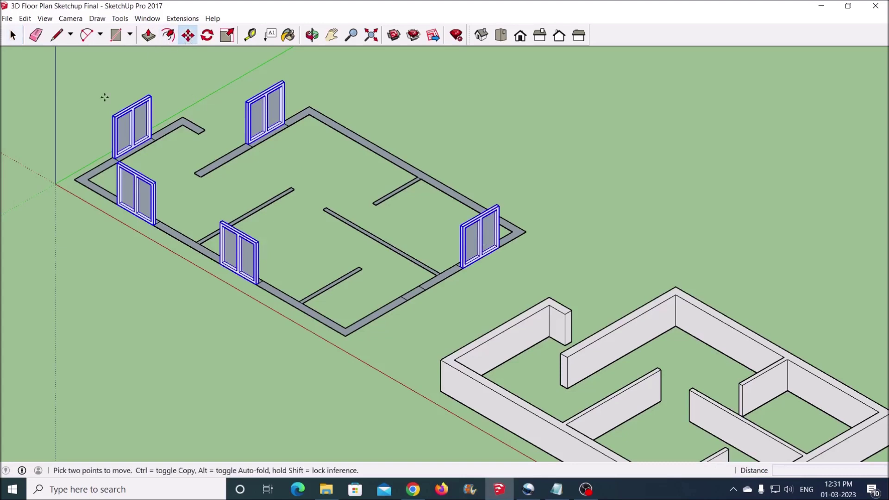
scroll(111, 155, "up", 3)
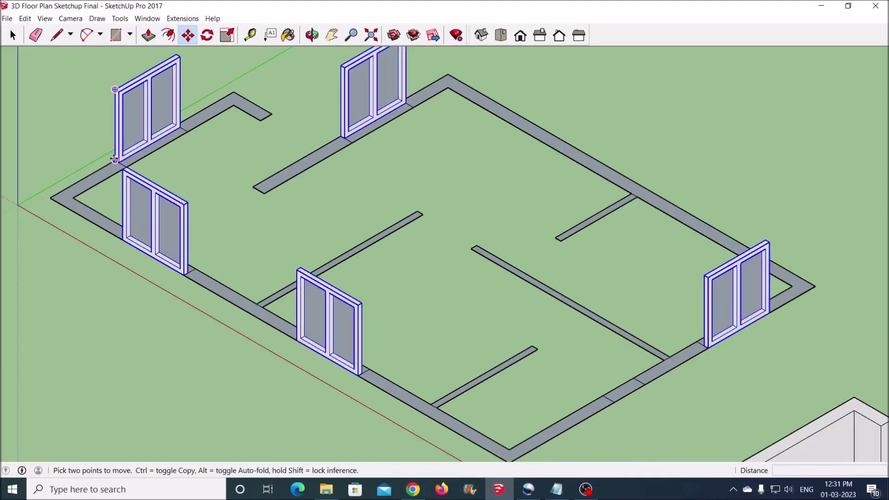
left_click(114, 160)
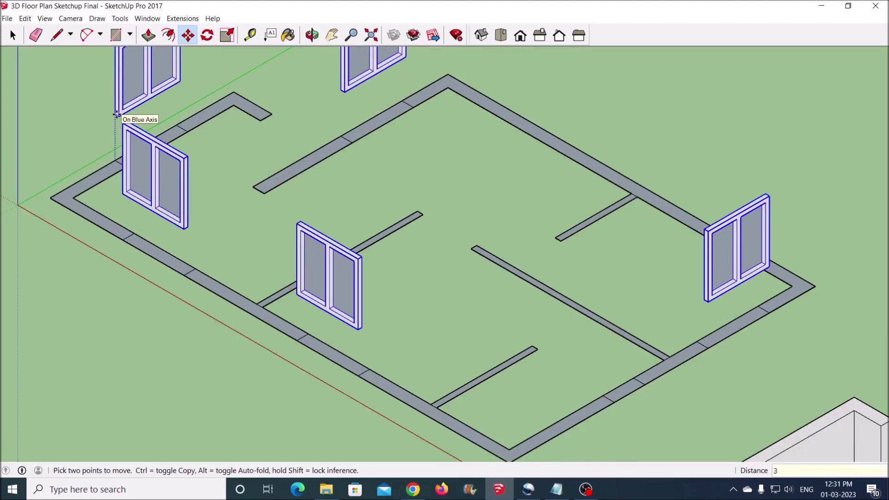
left_click(117, 114)
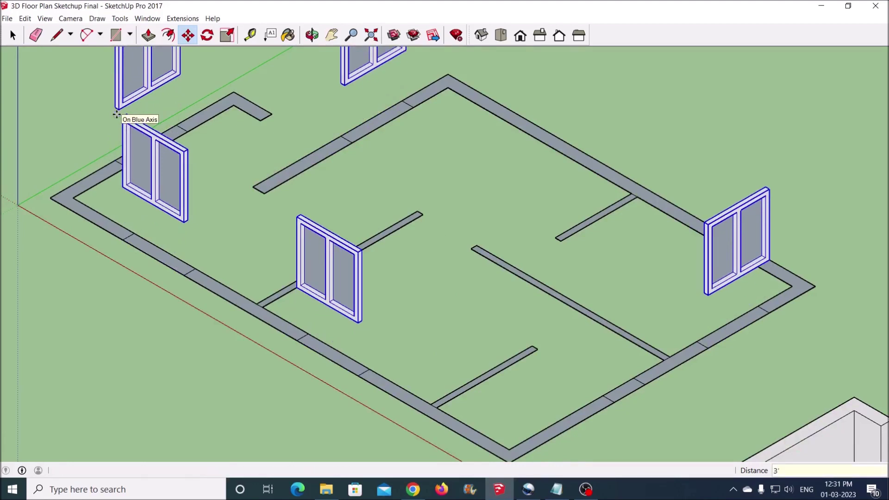
Move the five selected windows from the flat plan onto the raised walls, aligning the plans by their matching front outer corners
scroll(150, 203, "down", 5)
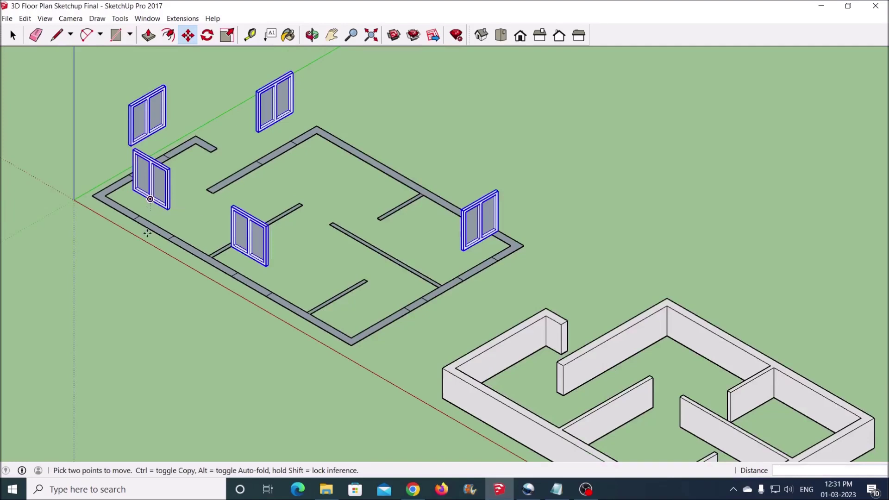
scroll(179, 224, "down", 3)
scroll(297, 321, "up", 4)
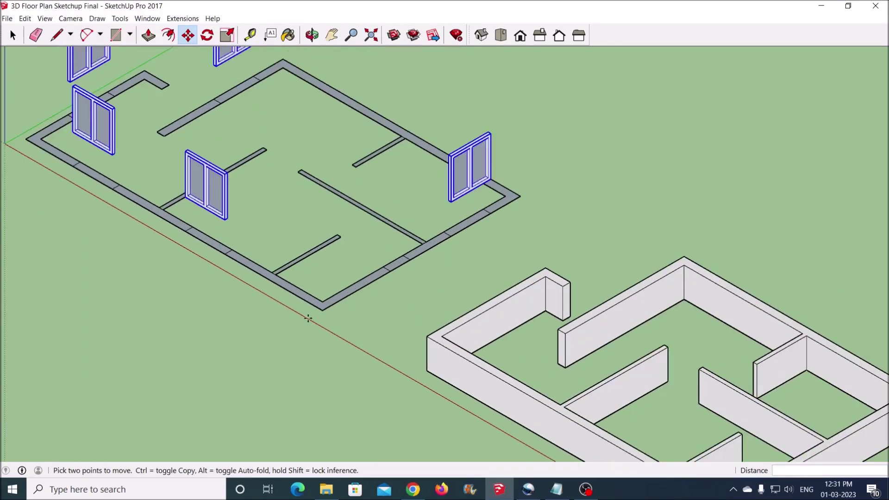
left_click(323, 311)
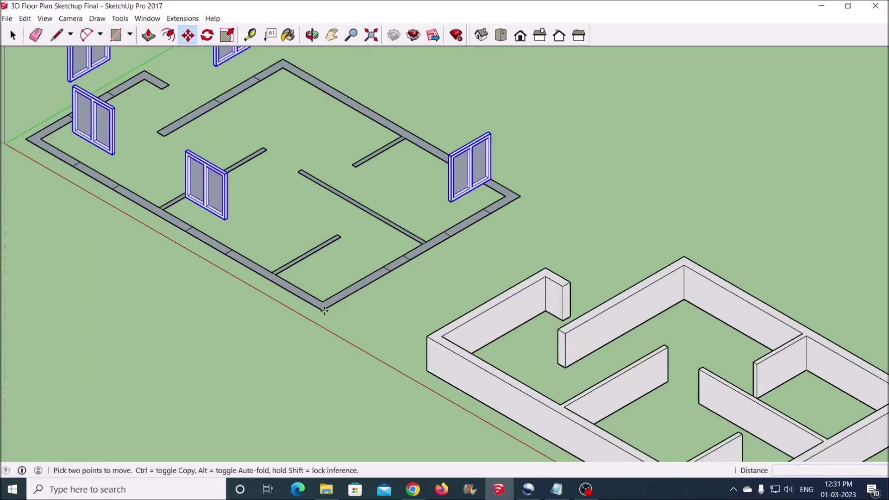
scroll(323, 308, "down", 5)
scroll(495, 401, "up", 6)
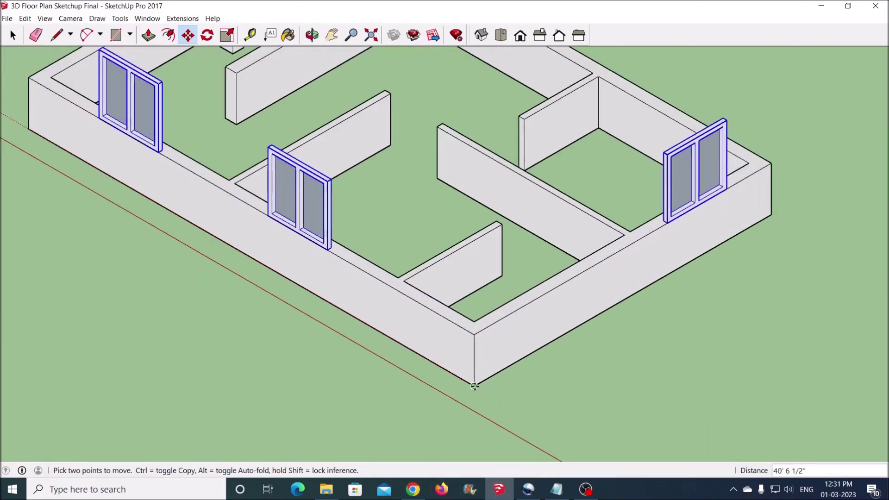
scroll(540, 418, "down", 2)
left_click(533, 413)
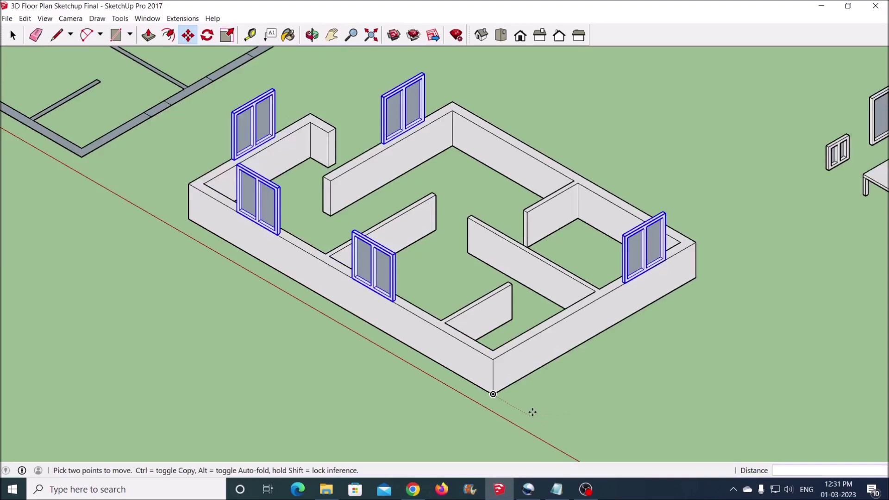
Copy the imported door parallel to the green axis into the small front room's opening between the short partition and the long interior wall
scroll(251, 335, "down", 1)
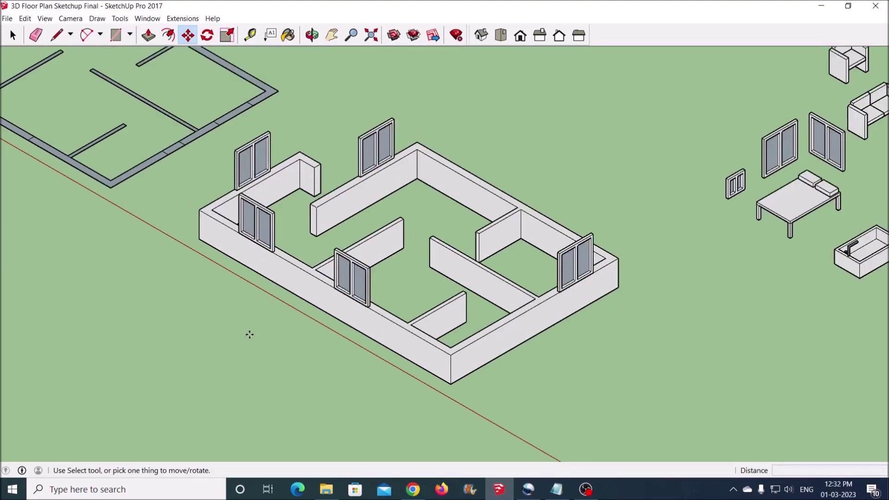
scroll(736, 334, "down", 3)
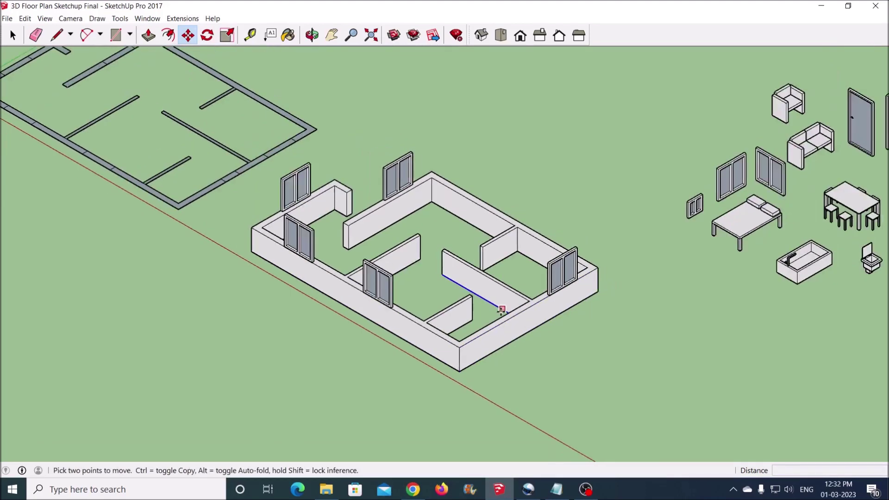
scroll(783, 204, "up", 1)
scroll(782, 204, "up", 1)
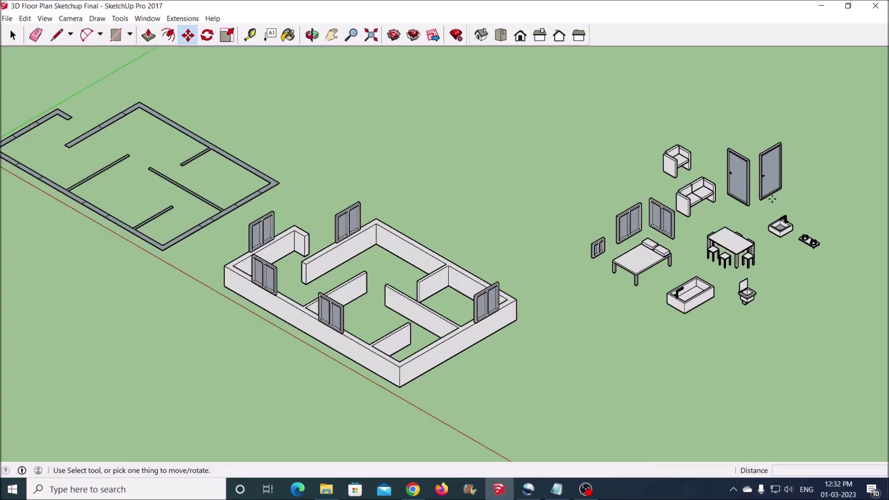
scroll(741, 202, "up", 2)
scroll(729, 203, "up", 1)
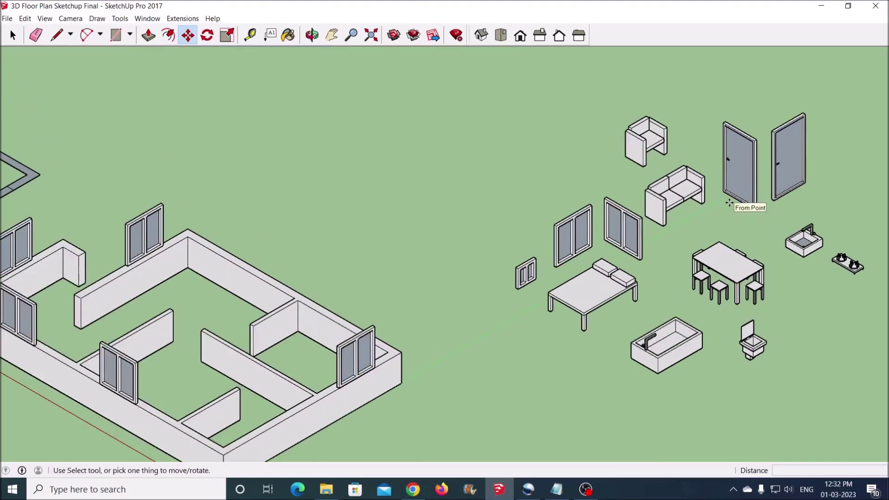
scroll(728, 206, "up", 1)
scroll(729, 204, "down", 1)
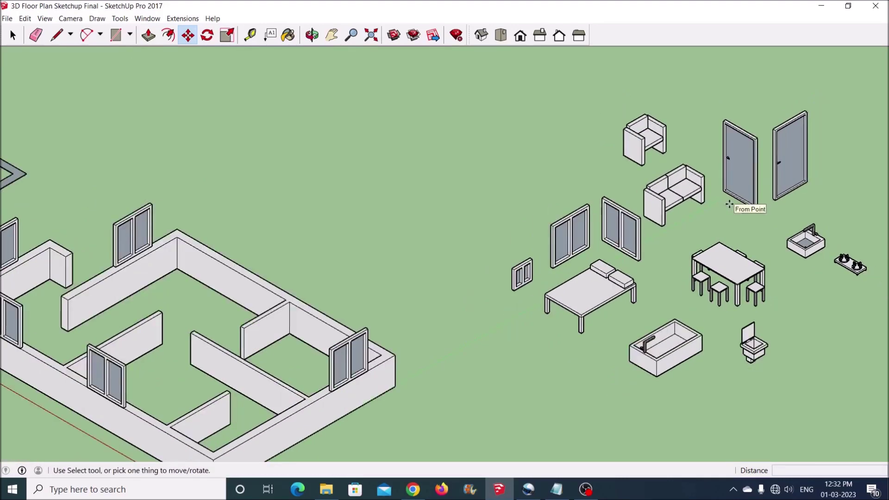
scroll(777, 216, "up", 1)
scroll(774, 193, "down", 2)
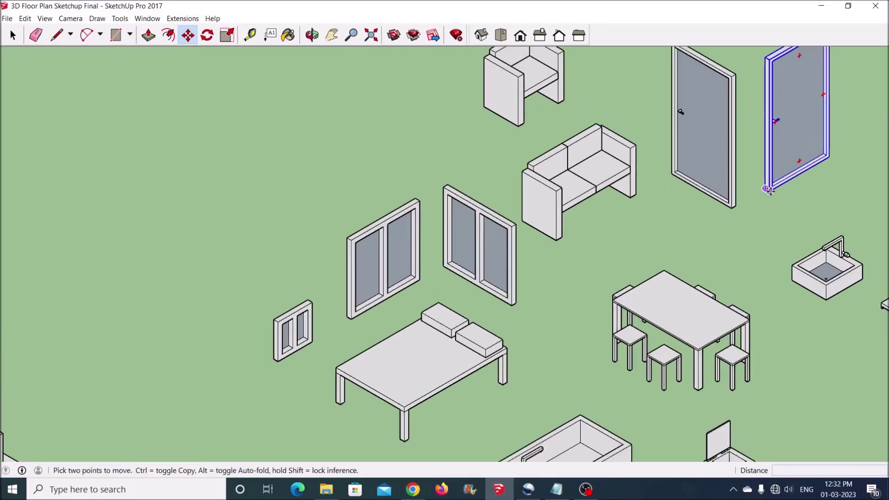
left_click(773, 193)
scroll(769, 190, "down", 2)
scroll(425, 316, "up", 3)
scroll(425, 316, "up", 3)
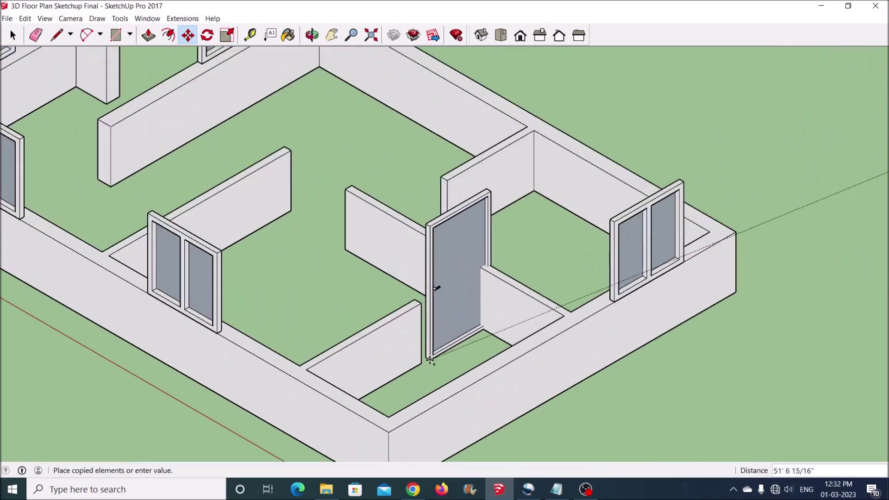
left_click(428, 366)
Copy the imported door parallel to the red axis into the entrance gap beside the outer wall's short return
scroll(428, 366, "down", 3)
scroll(516, 195, "down", 2)
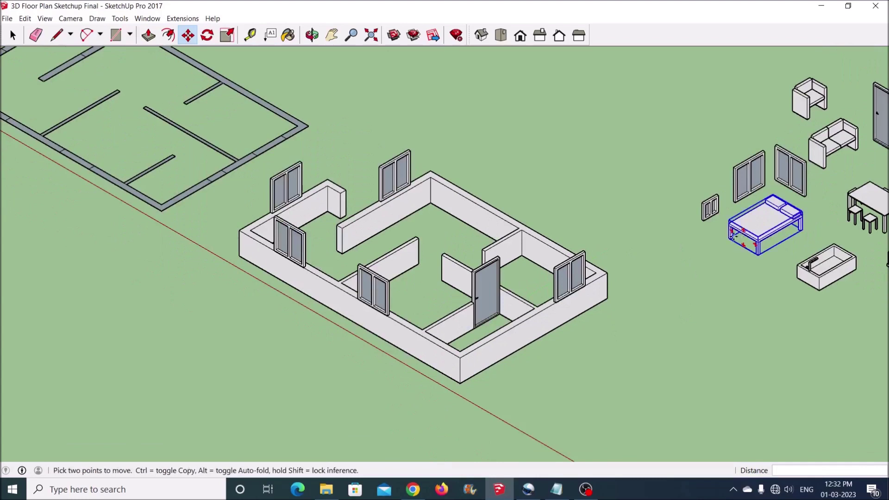
scroll(832, 175, "up", 5)
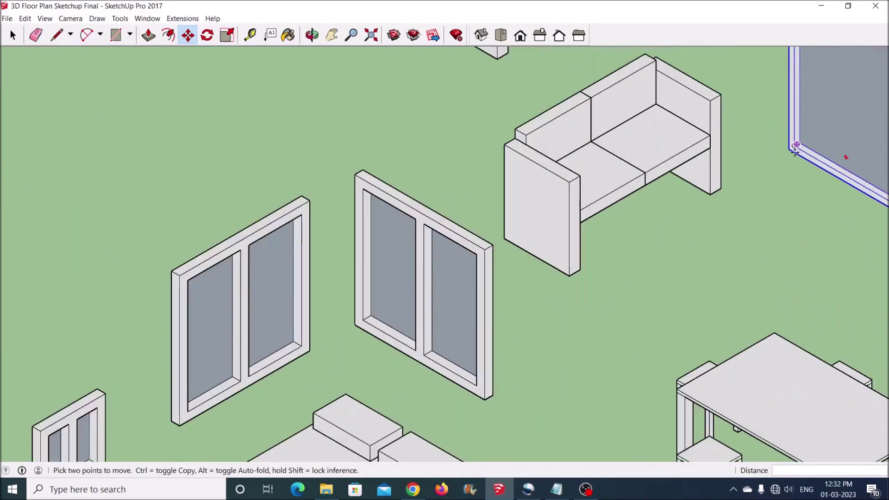
left_click(788, 149)
scroll(788, 150, "down", 6)
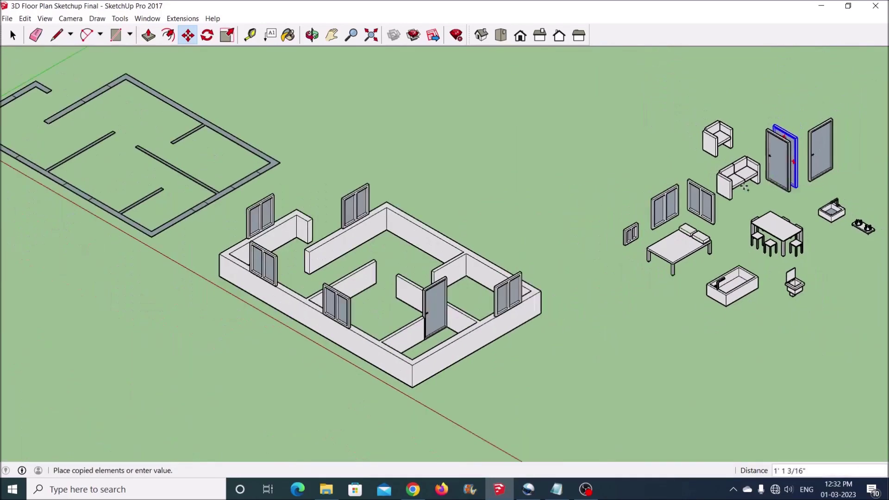
scroll(332, 218, "up", 3)
scroll(332, 217, "up", 2)
left_click(298, 205)
middle_click_drag(298, 205, 476, 246)
left_click(635, 335)
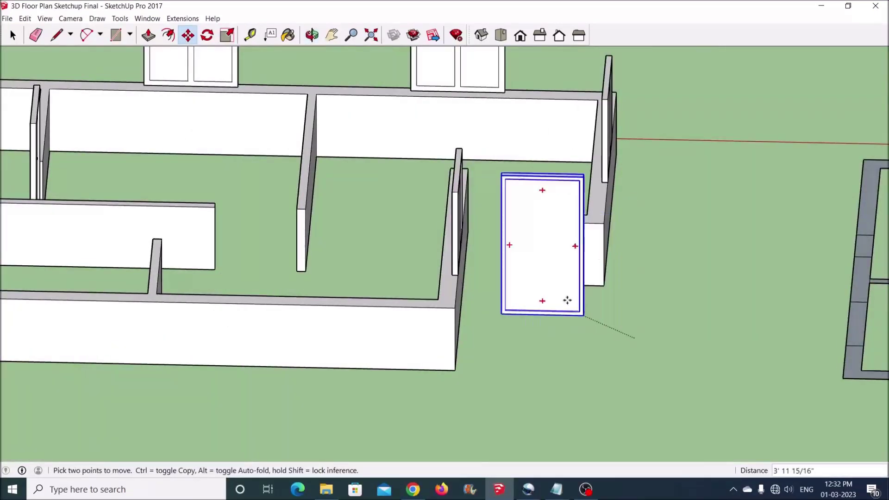
scroll(609, 323, "up", 5)
left_click(542, 285)
Copy the entrance door into the interior opening between the long interior wall and the end of the neighbouring partition
middle_click_drag(596, 329, 772, 274)
scroll(708, 307, "down", 4)
middle_click_drag(709, 308, 458, 258)
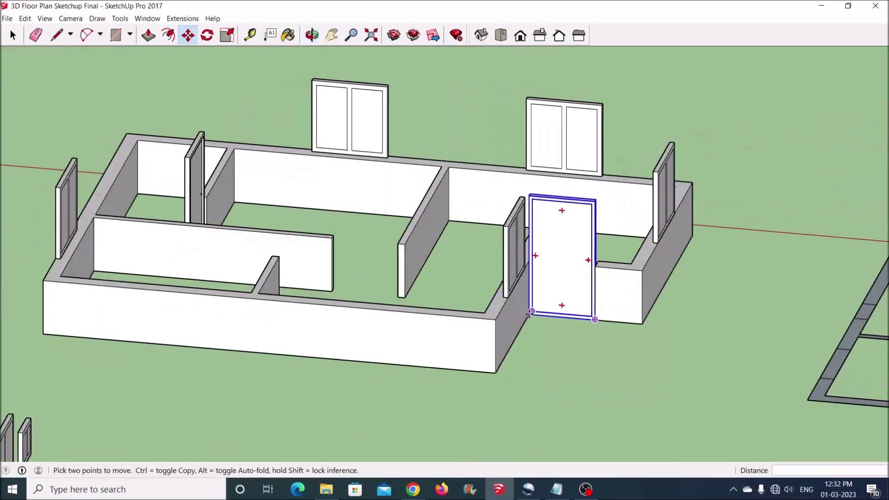
scroll(528, 314, "up", 5)
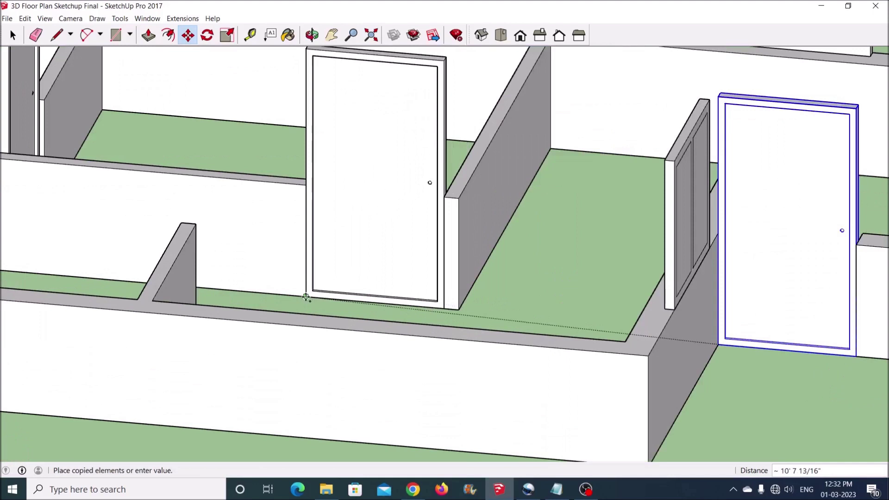
scroll(424, 258, "down", 8)
middle_click_drag(359, 323, 526, 348)
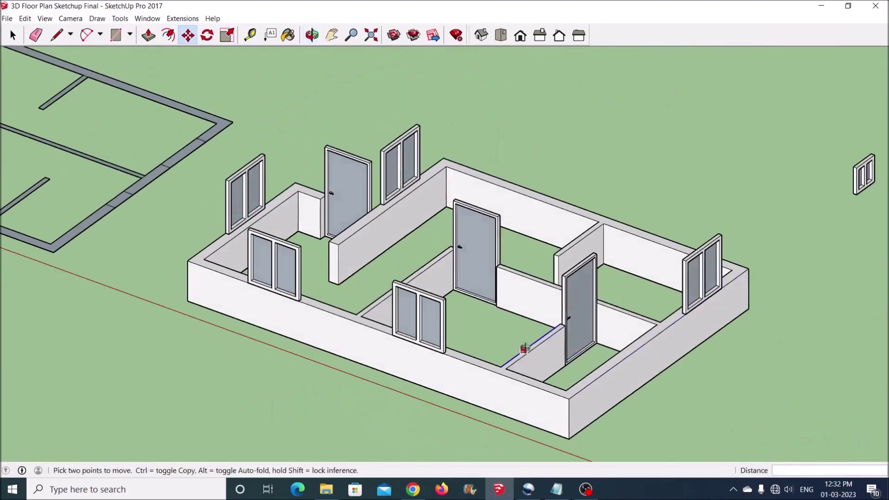
Place guides 2' apart across the small room's outer wall and draw a 2' by 9" rectangle between them on the wall top
scroll(516, 340, "down", 5)
scroll(651, 329, "up", 2)
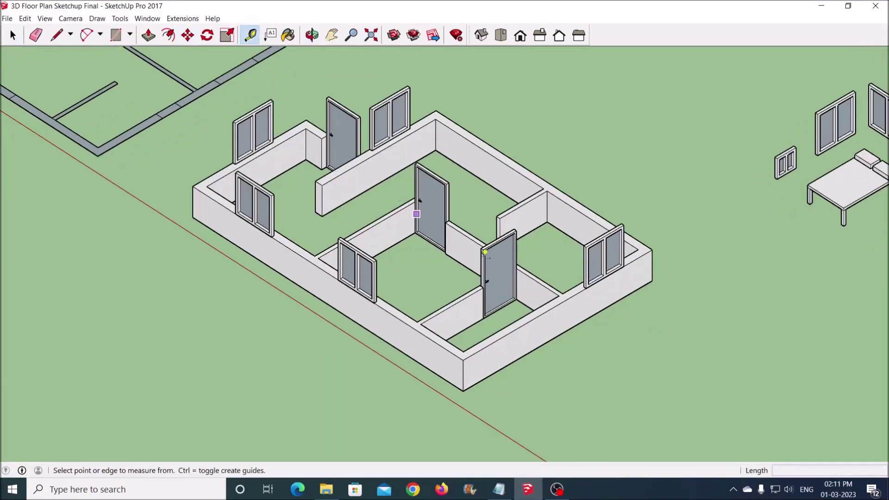
scroll(556, 311, "up", 5)
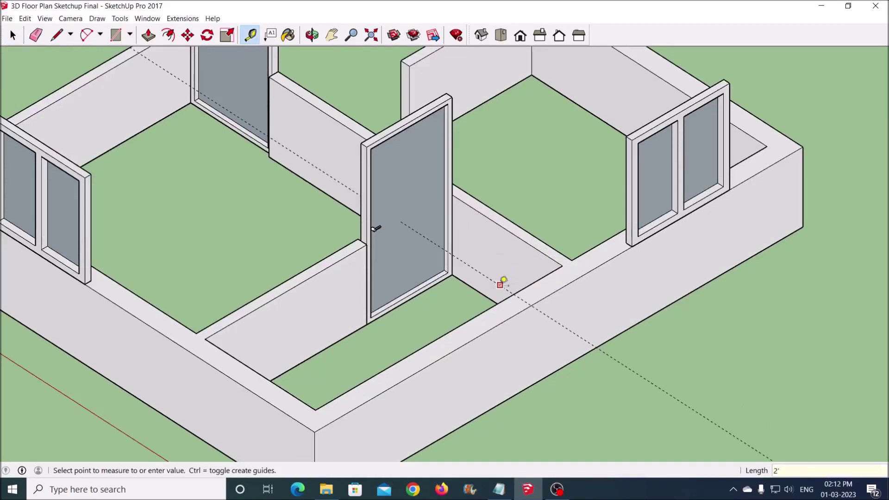
key("Return")
key("r")
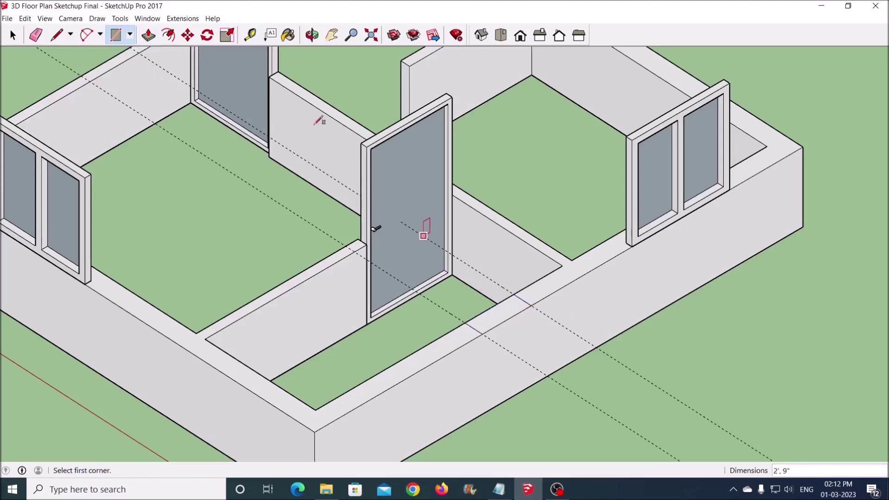
Push/Pull the 2' by 9" rectangle upward into a raised wall block and delete all guides
left_click(148, 34)
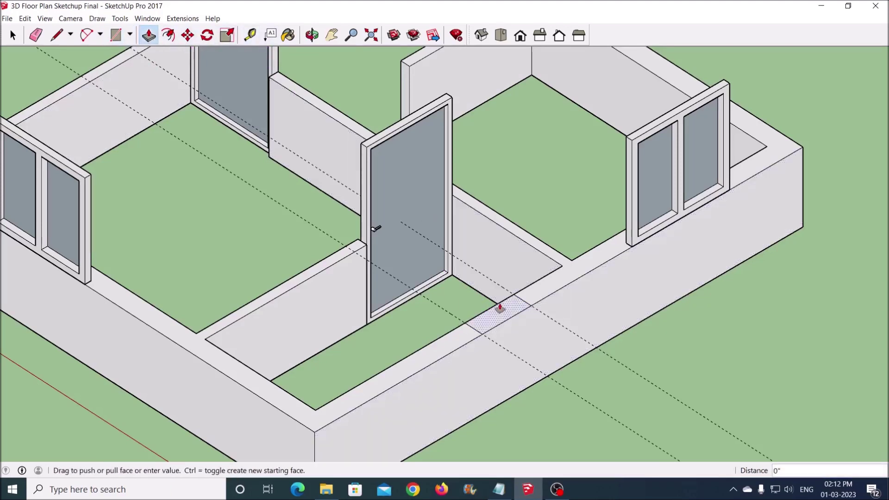
key("Return")
key("space")
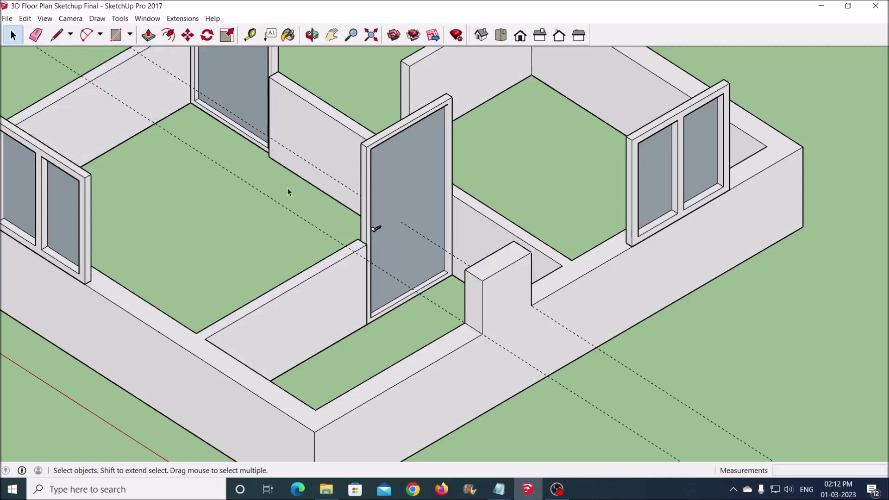
left_click(25, 18)
left_click(37, 113)
Move the small imported window onto the raised block of the outer wall, aligning their outer bottom corners
scroll(327, 261, "down", 3)
scroll(692, 112, "up", 2)
scroll(693, 113, "up", 2)
left_click(664, 113)
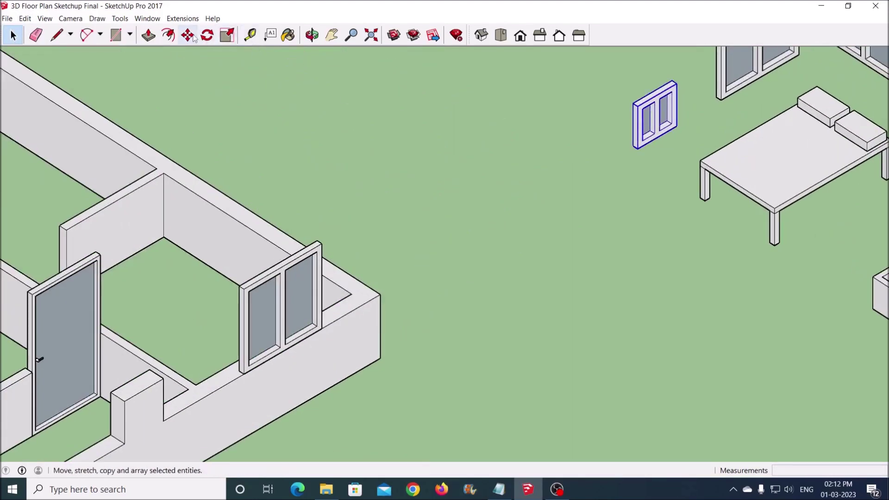
left_click(644, 155)
scroll(408, 274, "down", 5)
scroll(403, 278, "up", 5)
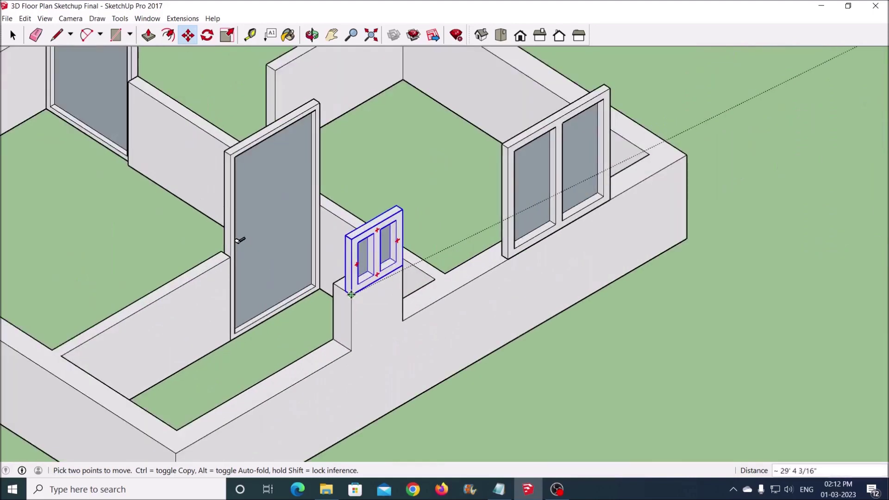
scroll(430, 329, "down", 1)
key("space")
Rotate the imported bathtub so that its long side runs parallel to the red axis
scroll(578, 260, "down", 1)
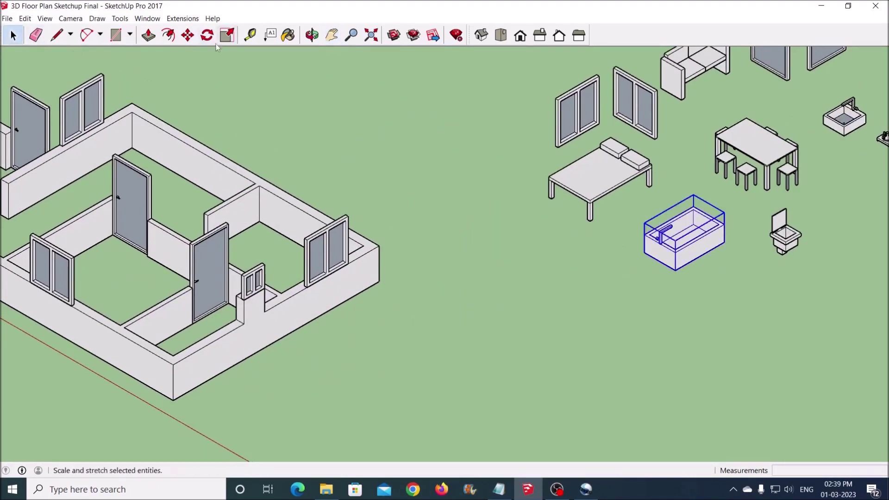
key("q")
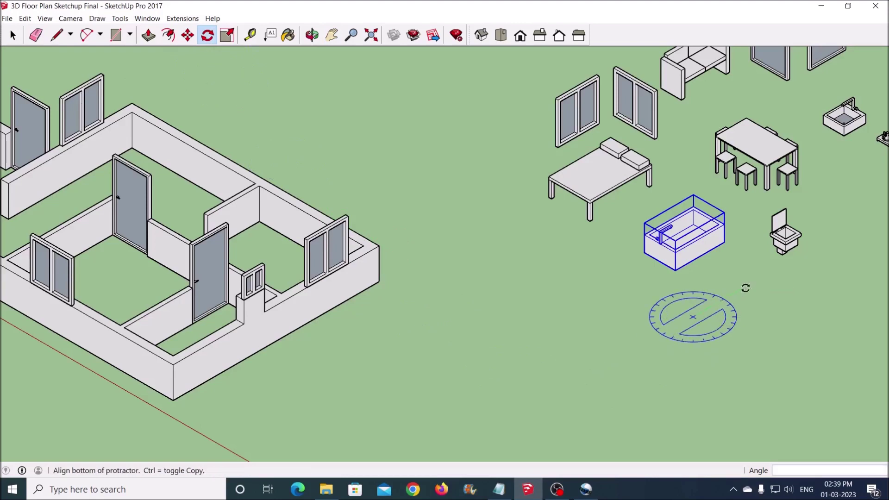
left_click(746, 288)
left_click(632, 278)
Move the bathtub by its bottom corner into the small room's inner corner where the two outer walls meet
key("m")
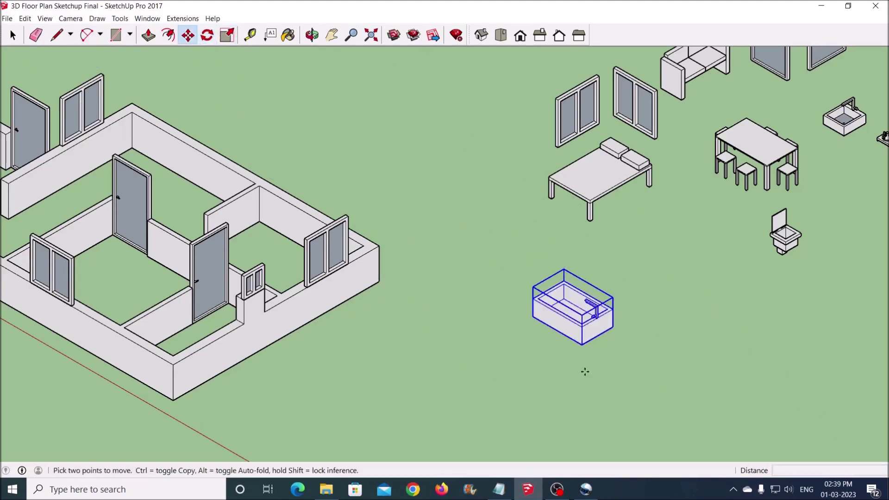
left_click(583, 345)
middle_click_drag(583, 345, 476, 153)
scroll(417, 111, "up", 10)
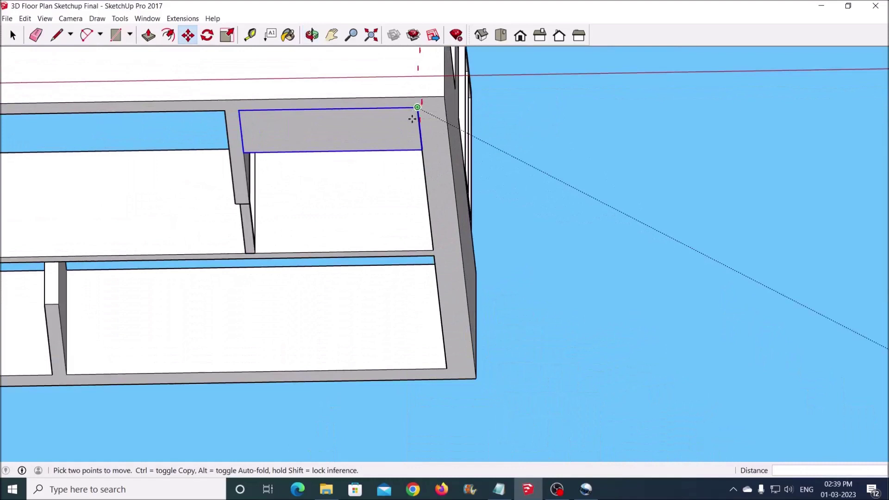
left_click(419, 101)
key("space")
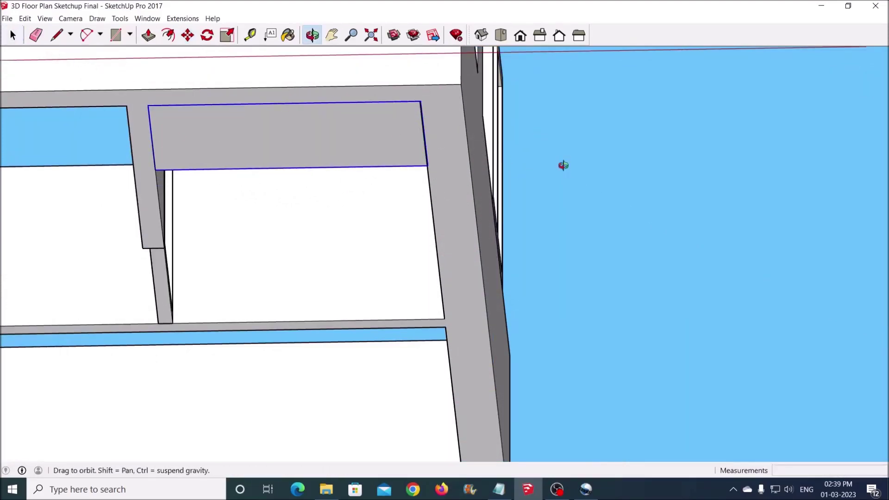
middle_click_drag(564, 169, 139, 387)
scroll(551, 345, "down", 5)
middle_click_drag(552, 345, 207, 410)
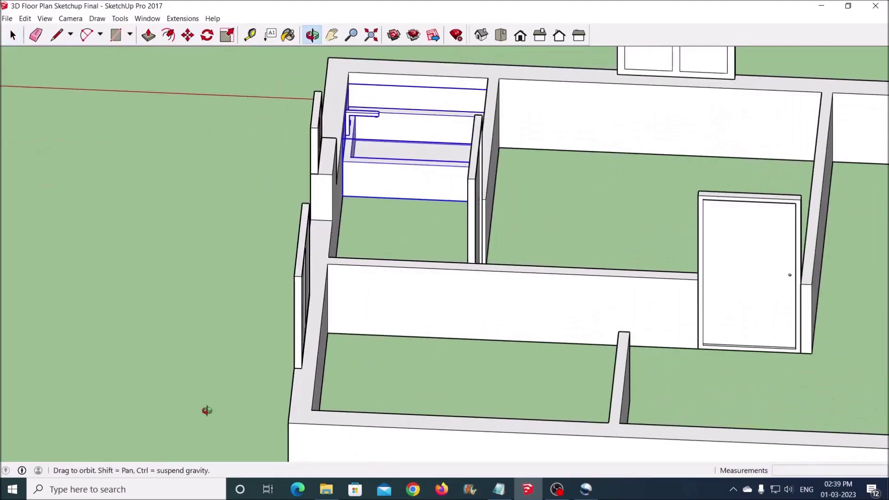
Move the toilet by its bottom back corner into the bathroom, against the partition wall between the bathtub and the door
scroll(463, 324, "up", 5)
scroll(807, 410, "down", 6)
scroll(820, 413, "up", 8)
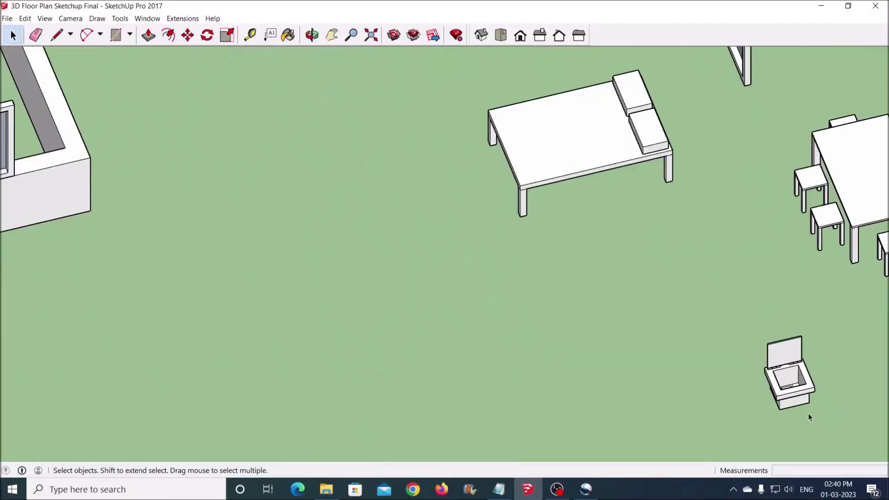
middle_click_drag(859, 311, 843, 307)
scroll(757, 290, "up", 5)
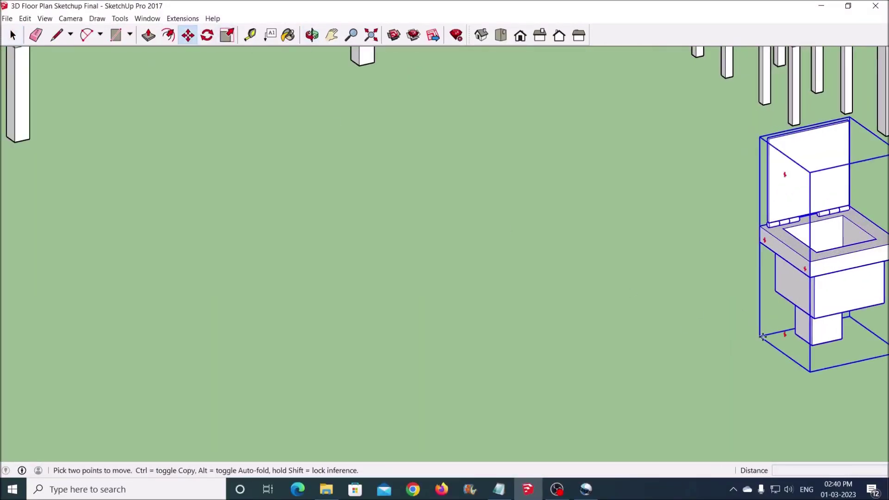
scroll(763, 337, "up", 5)
scroll(688, 139, "up", 2)
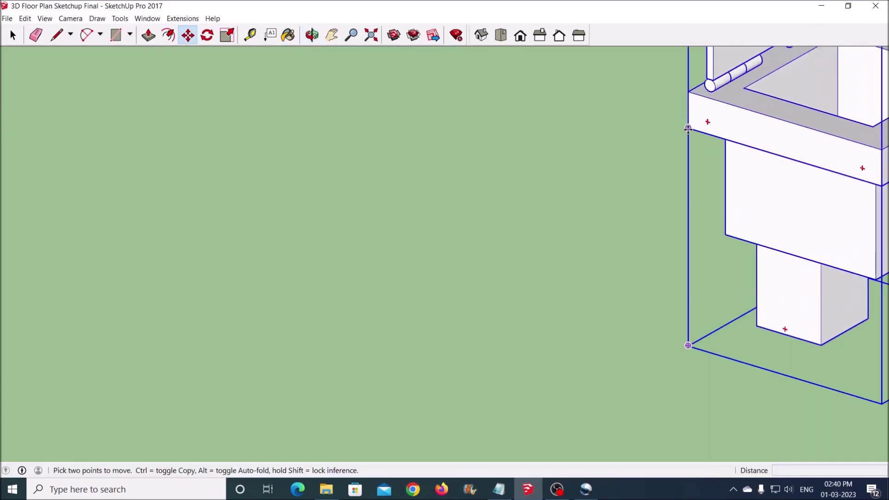
left_click(695, 334)
scroll(695, 333, "down", 10)
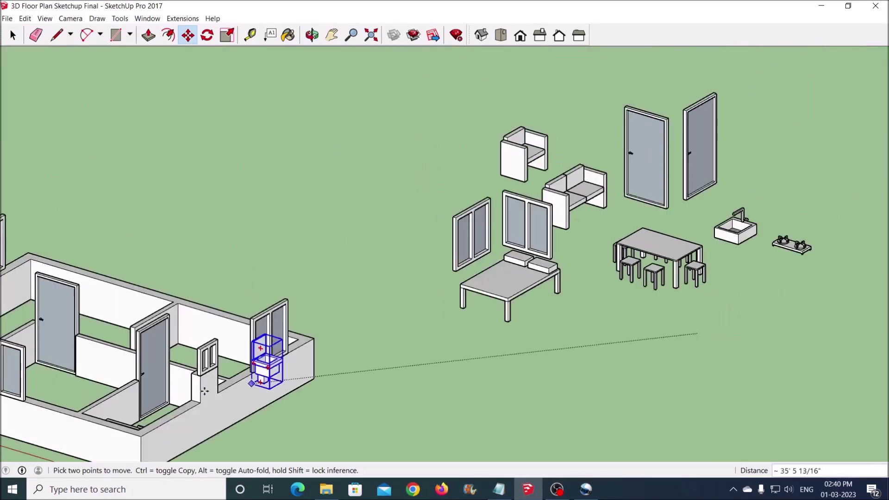
middle_click_drag(315, 224, 451, 97)
scroll(87, 321, "up", 8)
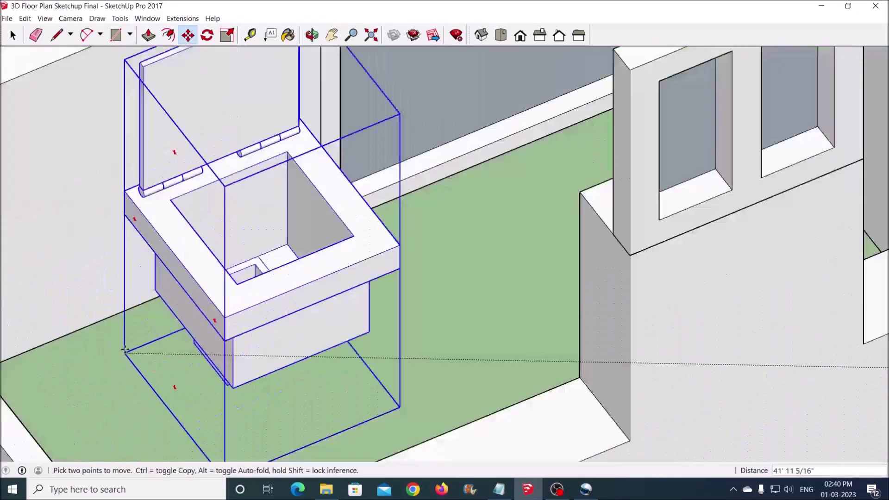
middle_click_drag(76, 324, 518, 258)
scroll(518, 257, "down", 5)
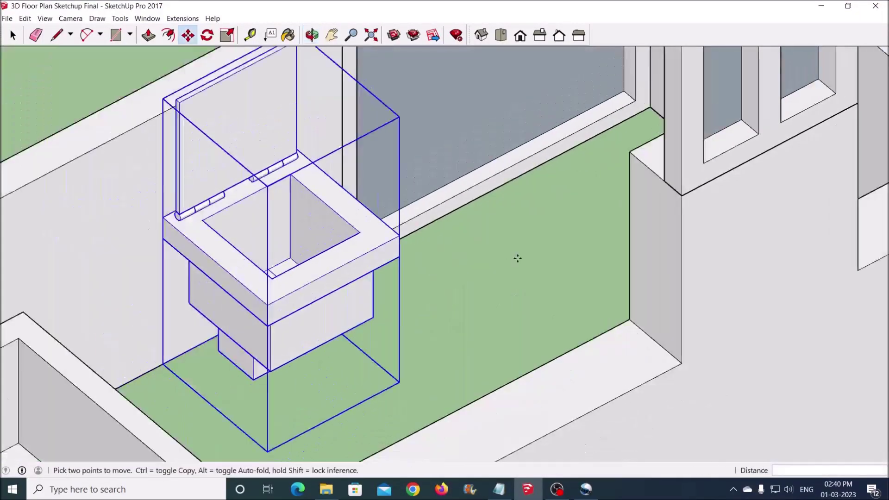
Shift the toilet along the red axis to adjust its gap from the bathroom partition wall
scroll(399, 321, "up", 2)
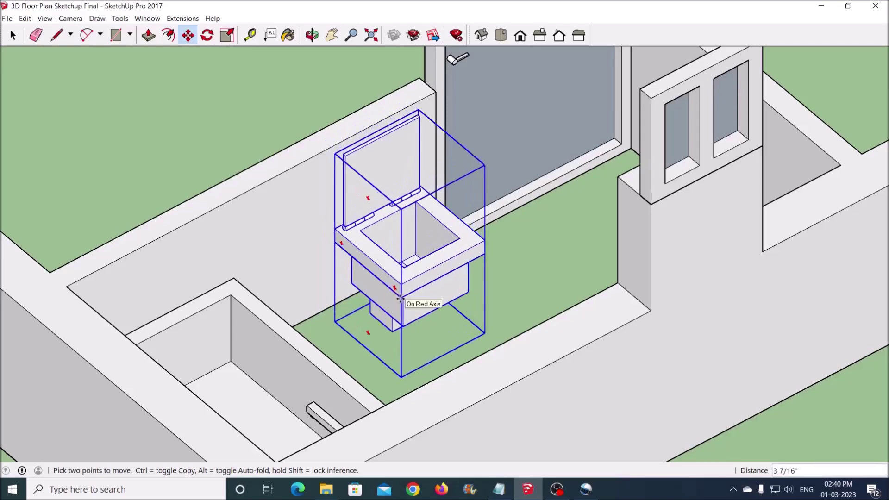
middle_click_drag(494, 283, 800, 308)
scroll(515, 333, "down", 5)
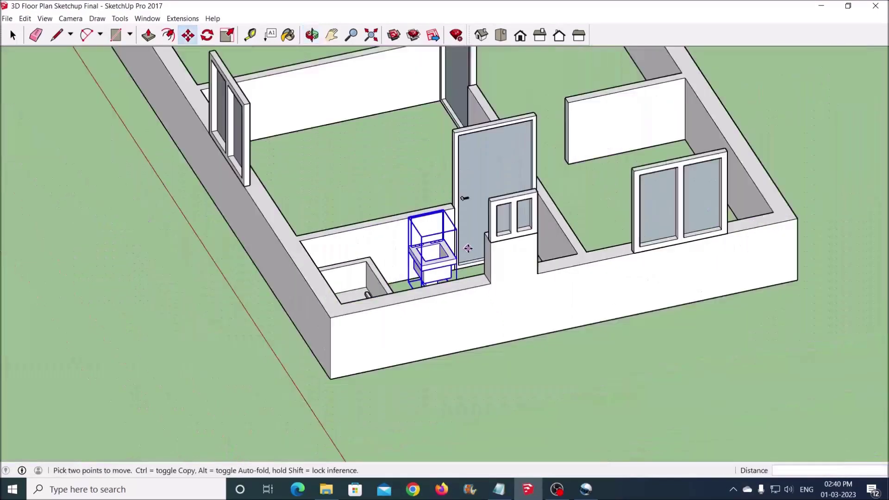
left_click(516, 333)
middle_click_drag(516, 333, 605, 375)
scroll(577, 373, "down", 5)
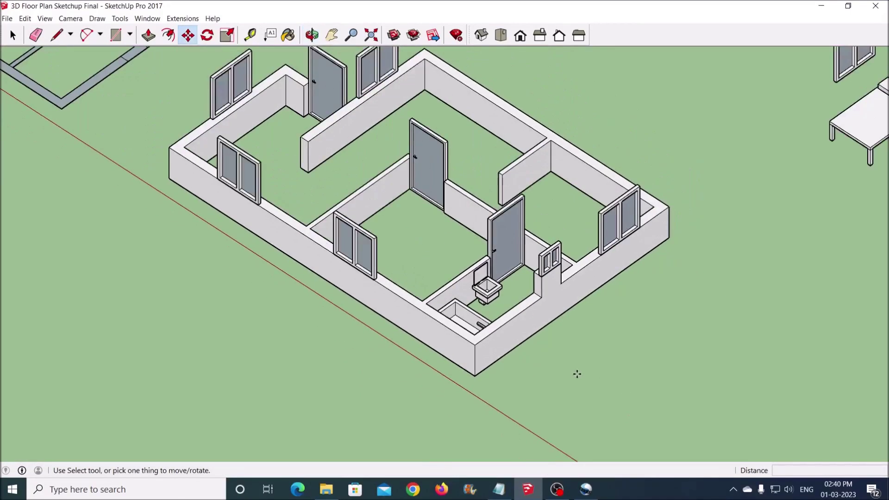
Move the bed by its bottom headboard corner into the bedroom, with the pillow end against the inner wall beside the door
scroll(672, 301, "up", 2)
scroll(579, 264, "down", 4)
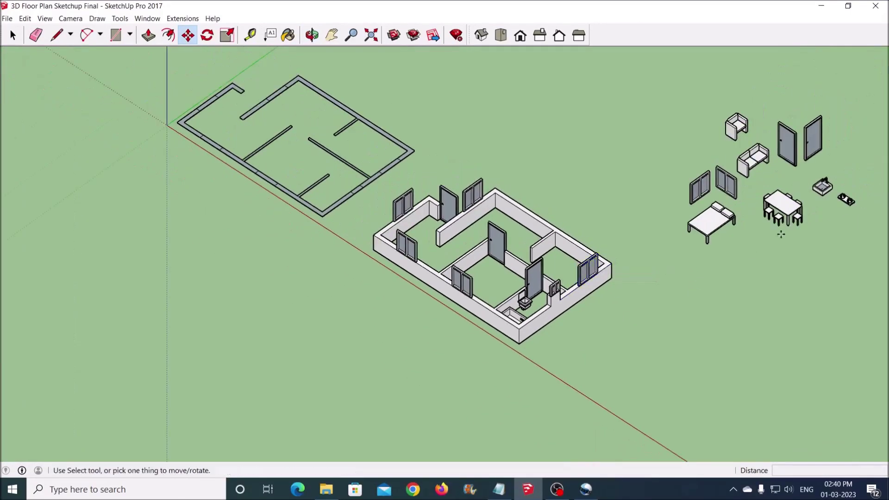
scroll(819, 193, "up", 3)
scroll(698, 261, "up", 3)
middle_click_drag(585, 288, 780, 298)
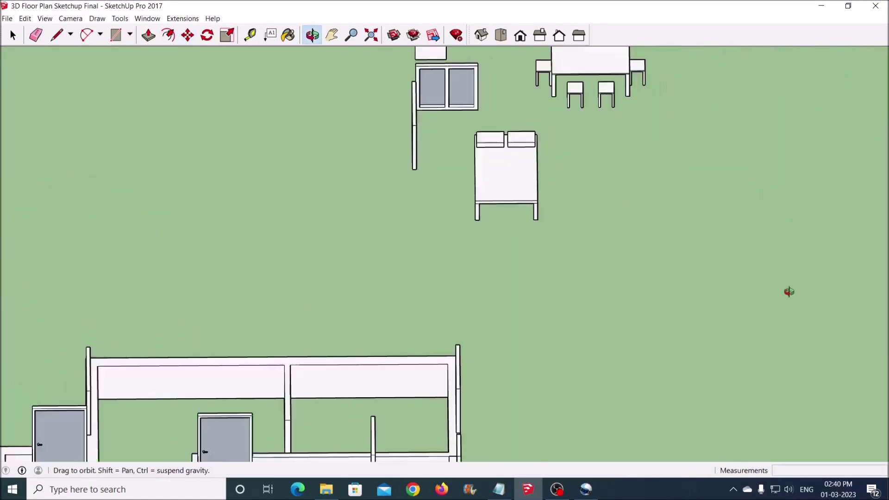
scroll(444, 197, "up", 4)
middle_click_drag(445, 196, 448, 172)
scroll(383, 153, "up", 3)
key("m")
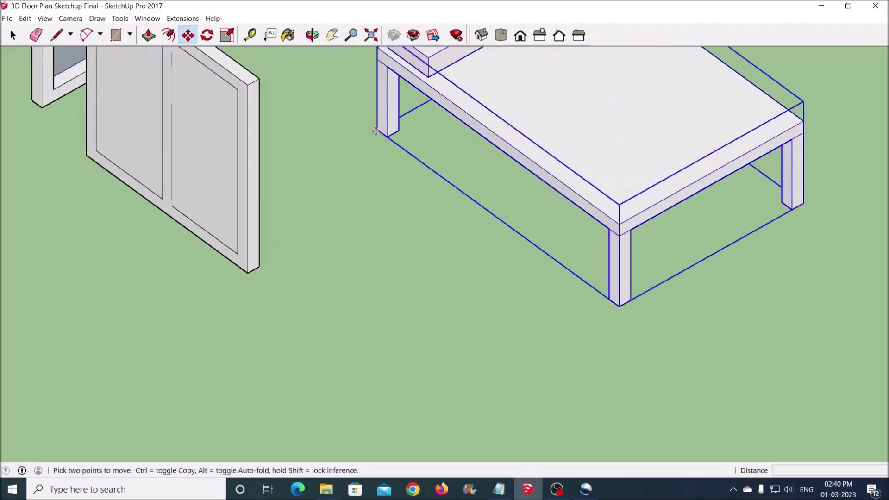
left_click(377, 129)
scroll(441, 145, "down", 5)
scroll(487, 184, "up", 1)
scroll(565, 357, "up", 5)
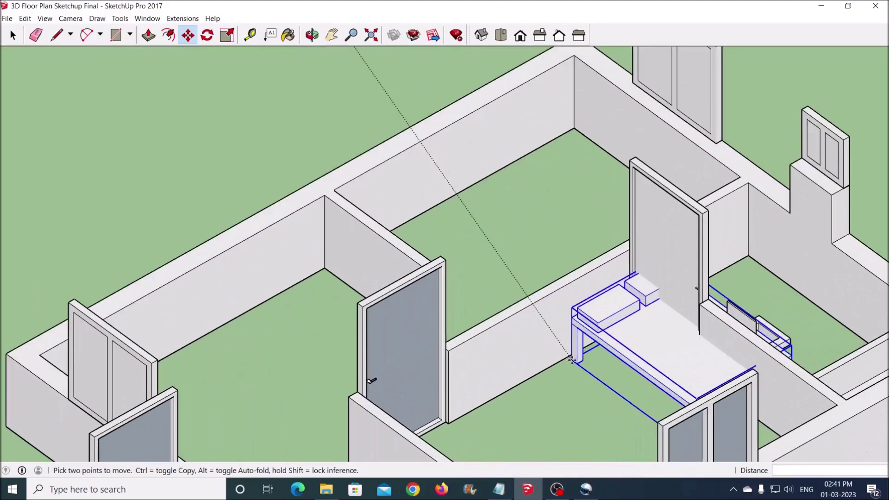
left_click(491, 398)
Shift the bed about 8 inches along its headboard wall, away from the bathroom partition
scroll(491, 398, "down", 4)
mouse_move(491, 399)
middle_mouse_down()
mouse_move(605, 426)
mouse_move(498, 413)
middle_mouse_up()
scroll(498, 414, "down", 4)
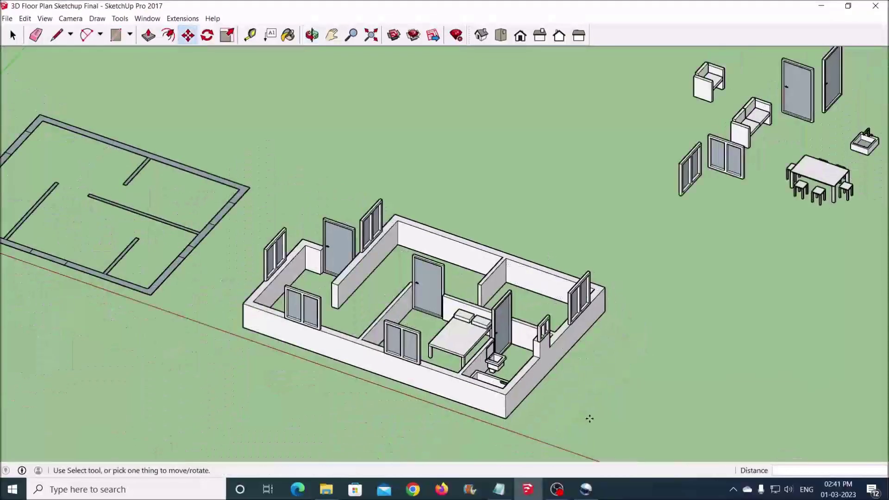
scroll(416, 364, "up", 6)
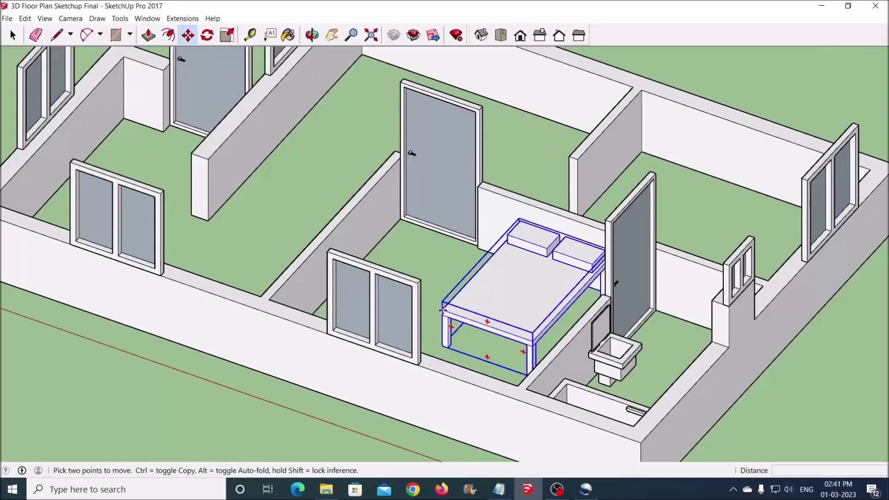
left_click(443, 309)
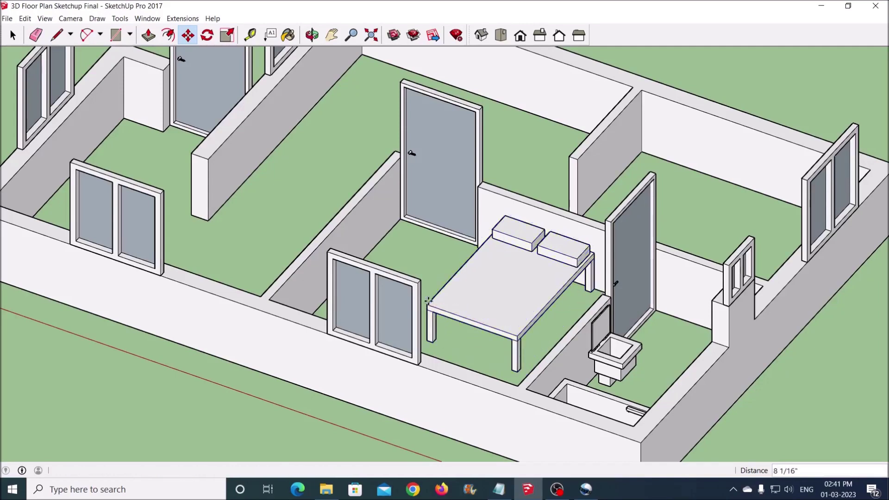
left_click(428, 301)
scroll(507, 413, "down", 3)
middle_click_drag(506, 413, 655, 356)
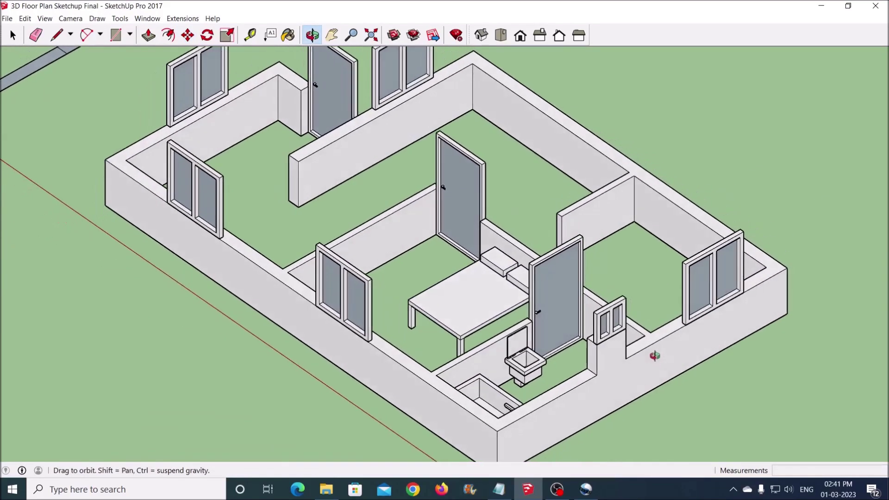
scroll(655, 356, "down", 3)
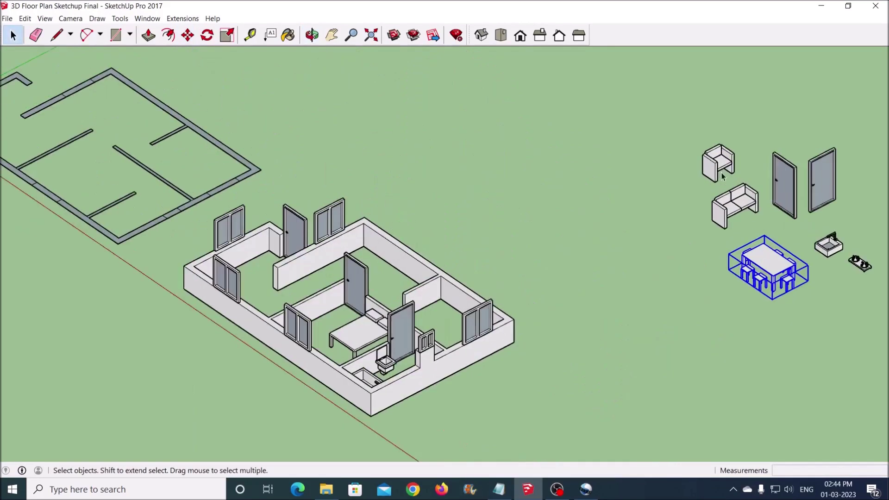
scroll(695, 187, "up", 3)
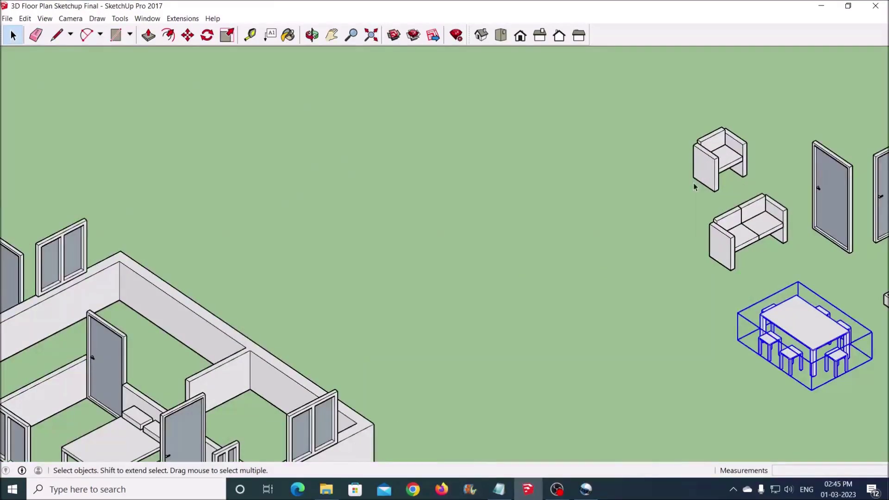
left_click(693, 178)
scroll(693, 177, "down", 5)
key("Escape")
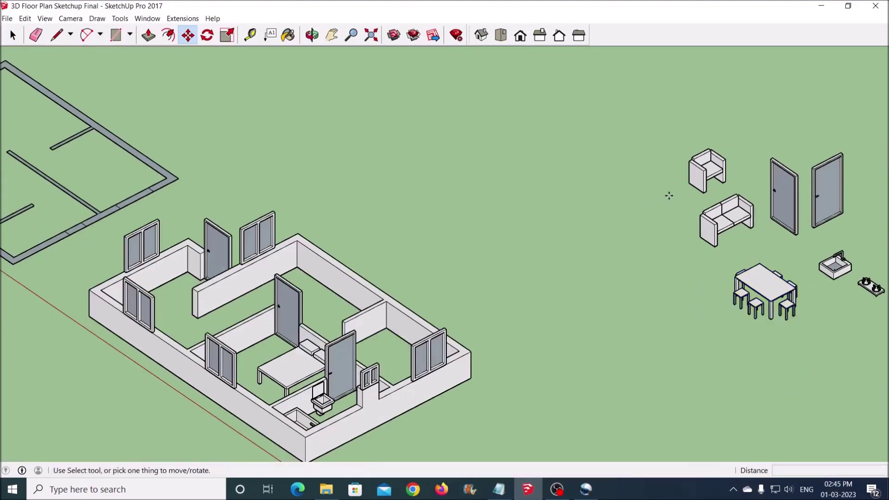
Move the armchair by its bottom back corner to the base of the free-ending wall beside the main door
scroll(688, 183, "up", 2)
left_click(689, 184)
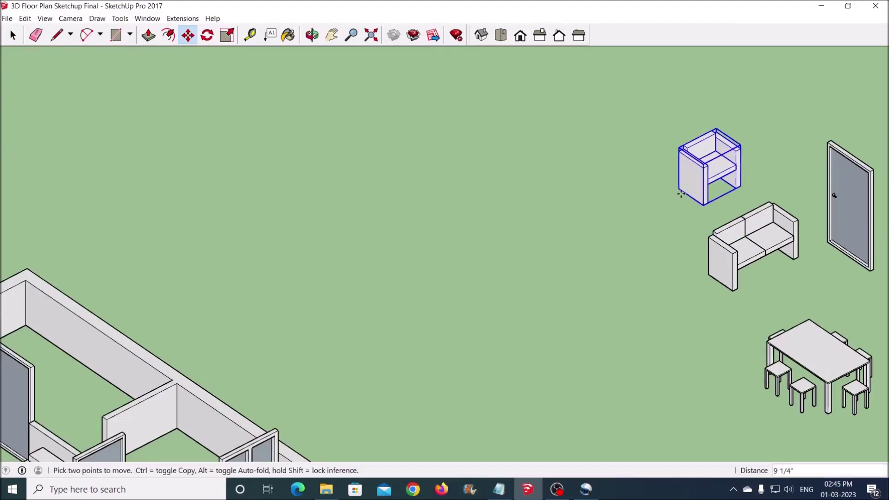
scroll(403, 242, "down", 5)
scroll(385, 272, "up", 6)
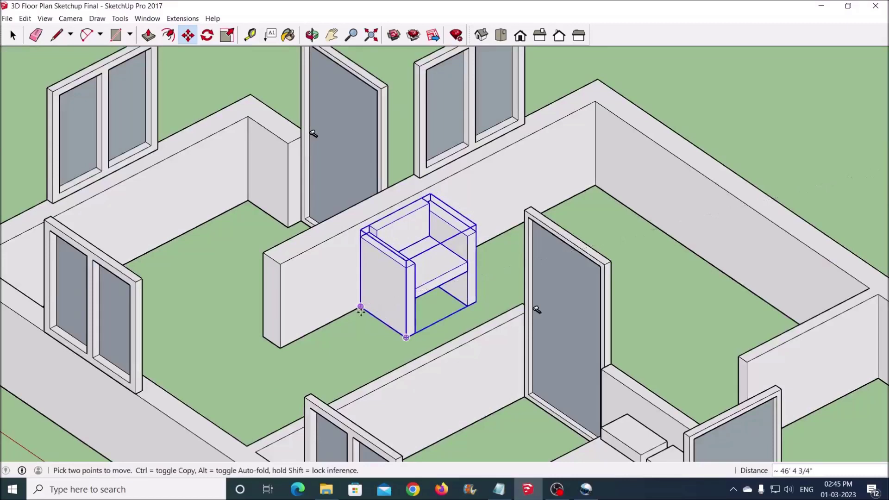
left_click(361, 311)
Shift the armchair along the red axis, slightly away from the wall behind it
scroll(371, 301, "down", 3)
left_click(395, 319)
scroll(395, 330, "up", 2)
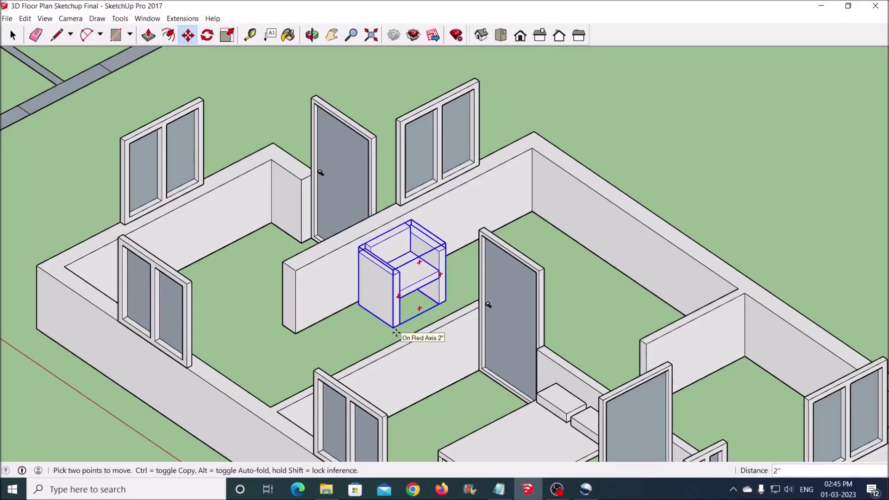
scroll(395, 332, "up", 2)
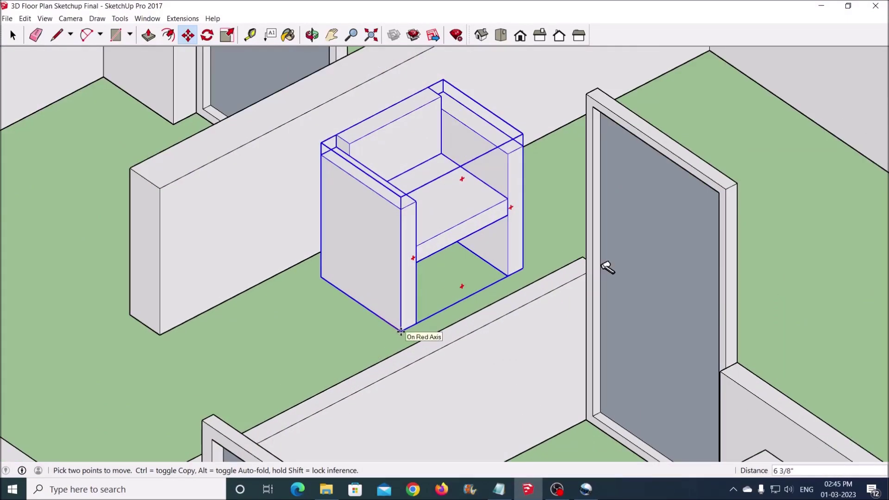
left_click(401, 332)
Move the two-seat sofa into the living room, with its back against the end wall below the window
scroll(399, 324, "down", 6)
scroll(752, 211, "up", 3)
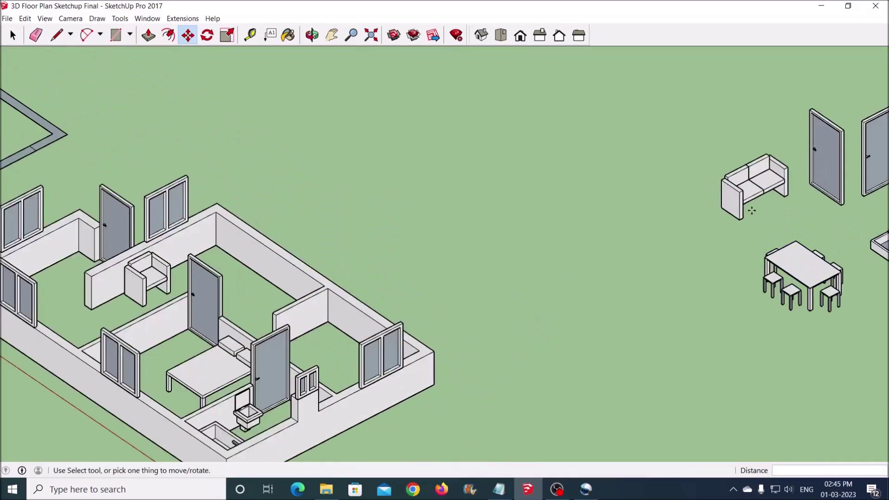
scroll(752, 211, "up", 2)
scroll(701, 206, "down", 6)
scroll(291, 287, "up", 6)
middle_click_drag(292, 287, 298, 444)
left_click(253, 245)
Shift the sofa 3 inches away from the end wall along the red axis
middle_click_drag(372, 339, 423, 215)
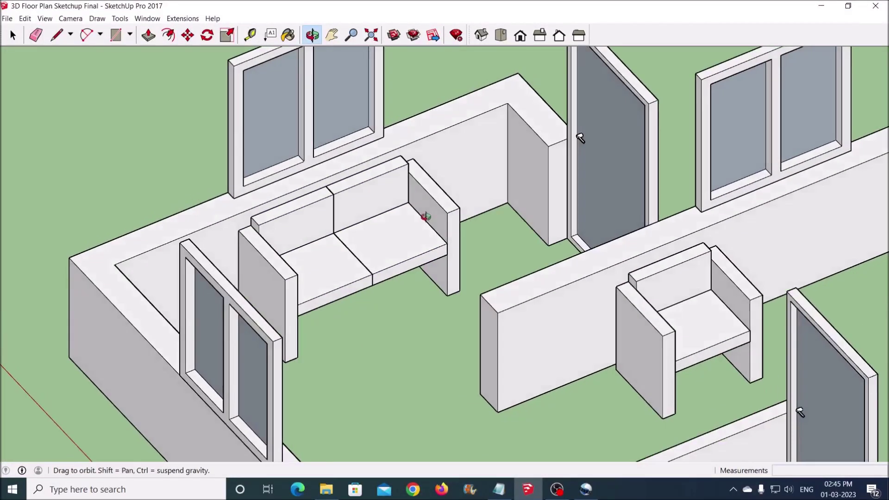
left_click(300, 358)
left_click(317, 373)
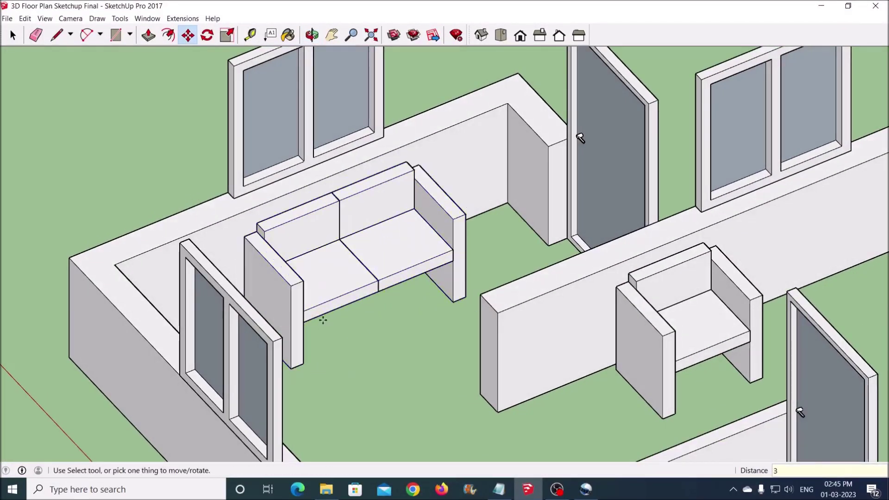
Move the dining table set into the dining area, placing the outer stool's leg at the base of the long outer wall
scroll(321, 311, "down", 6)
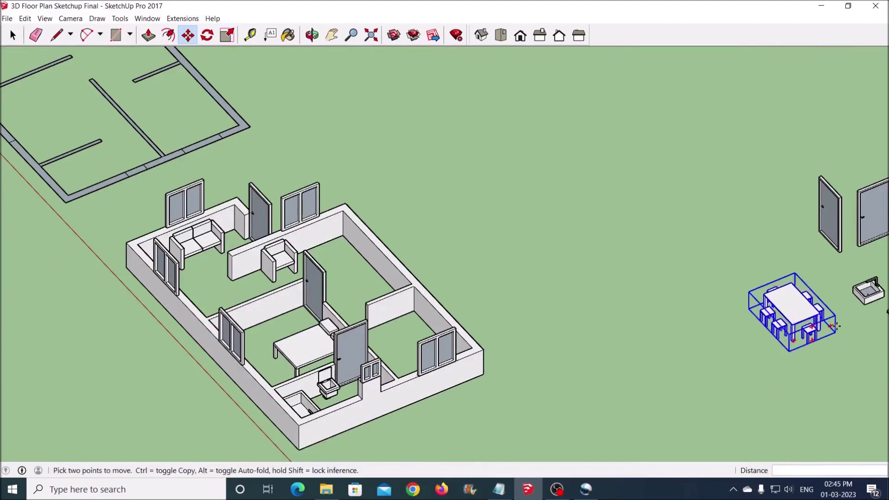
scroll(816, 313, "up", 8)
left_click(774, 333)
scroll(775, 334, "down", 5)
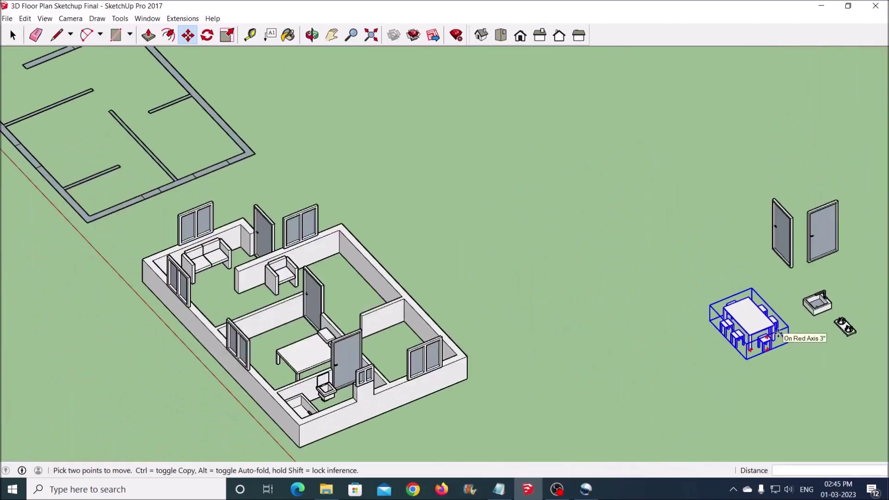
scroll(371, 296, "up", 8)
left_click(397, 295)
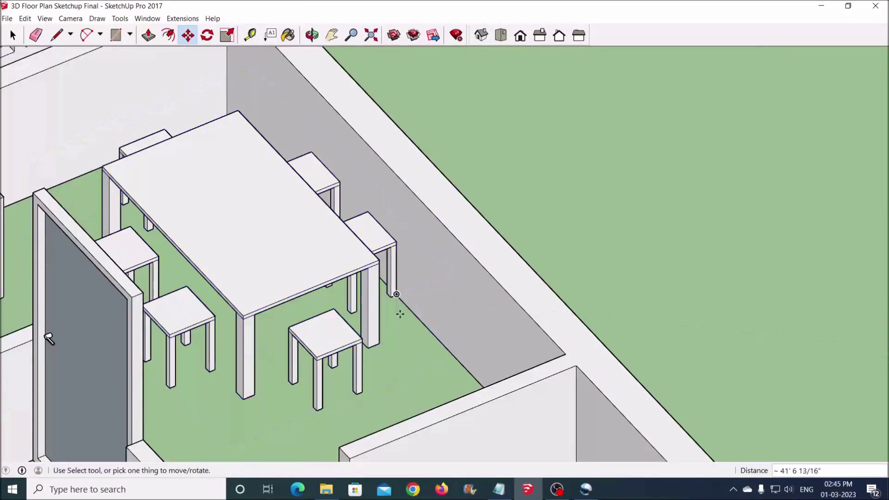
Reposition the dining set along the red and green axes so that it stands clear of the surrounding walls
scroll(410, 308, "down", 3)
middle_click_drag(411, 307, 456, 296)
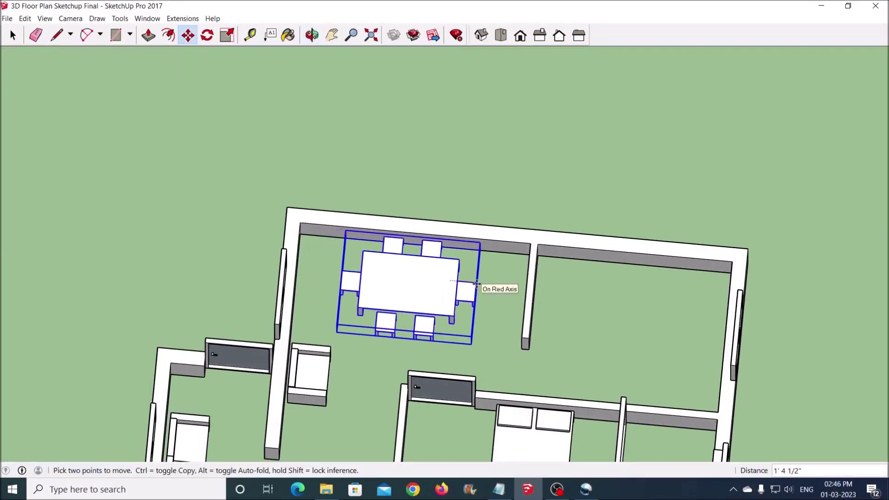
middle_click_drag(440, 338, 412, 268)
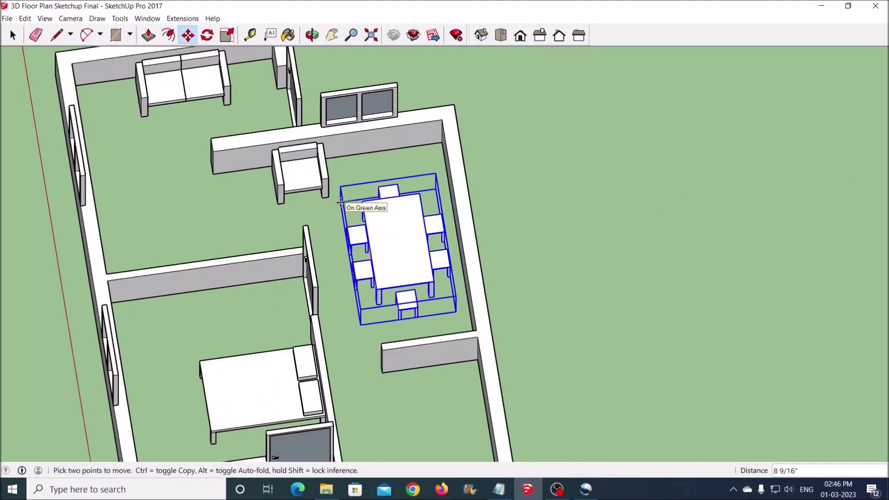
middle_click_drag(282, 226, 682, 260)
scroll(449, 235, "down", 3)
scroll(720, 238, "down", 2)
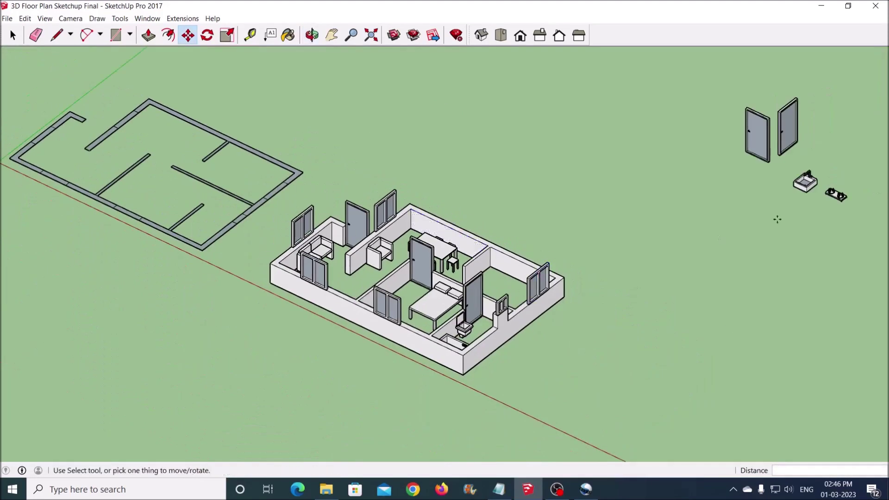
Move the sink into the kitchen, placing its back corner in the corner between the partition and the long outer wall
scroll(819, 176, "up", 5)
scroll(819, 176, "up", 5)
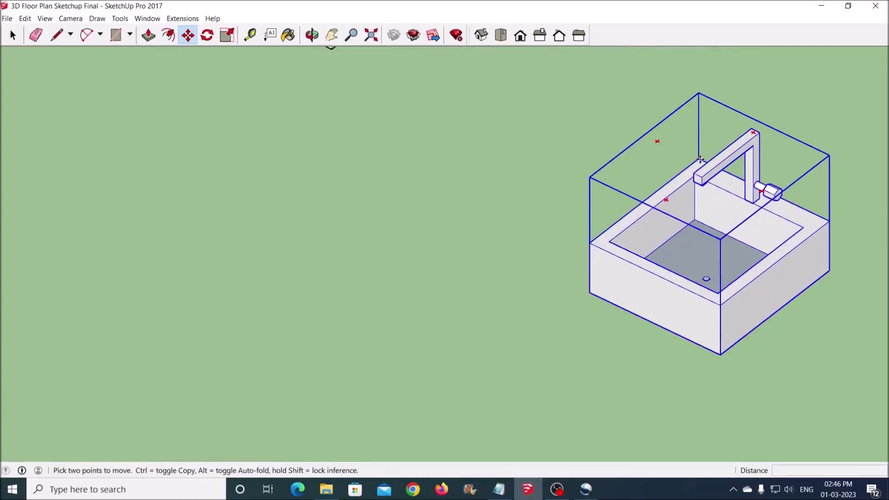
left_click(700, 158)
scroll(699, 158, "down", 5)
scroll(297, 287, "up", 3)
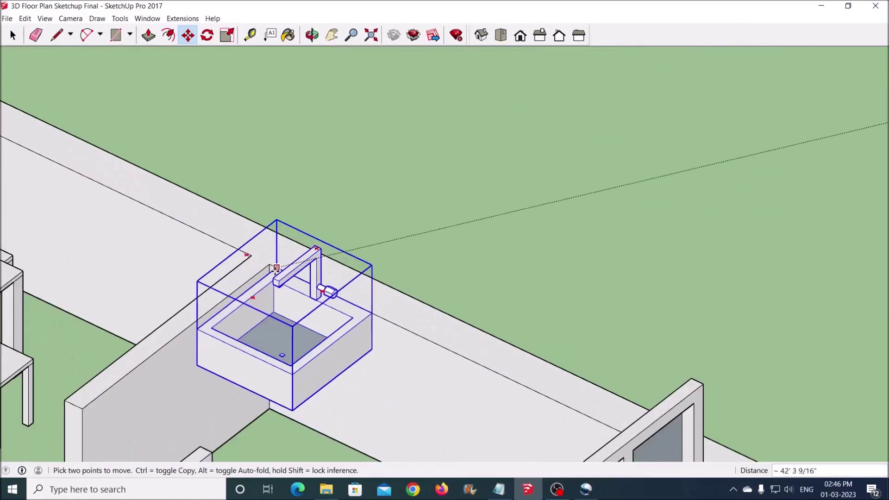
left_click(314, 291)
Lower the sink 6 inches along the partition wall from the wall's top edge
scroll(314, 291, "down", 2)
scroll(276, 306, "up", 2)
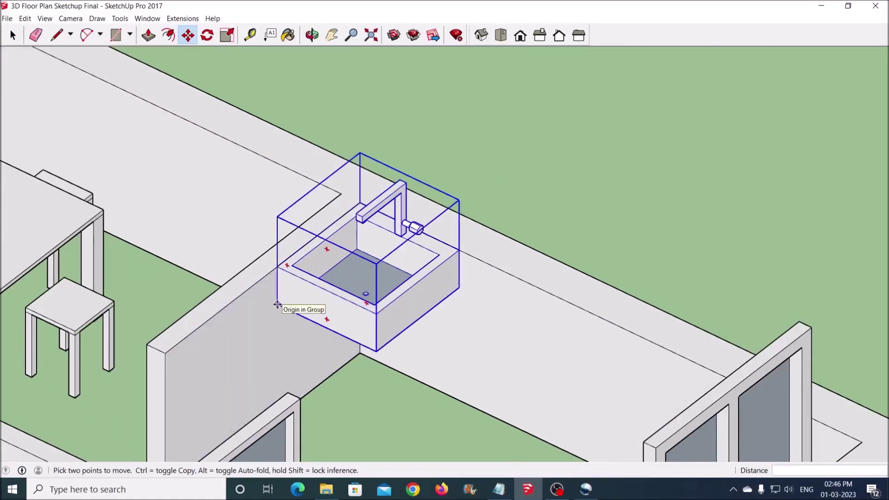
left_click(277, 305)
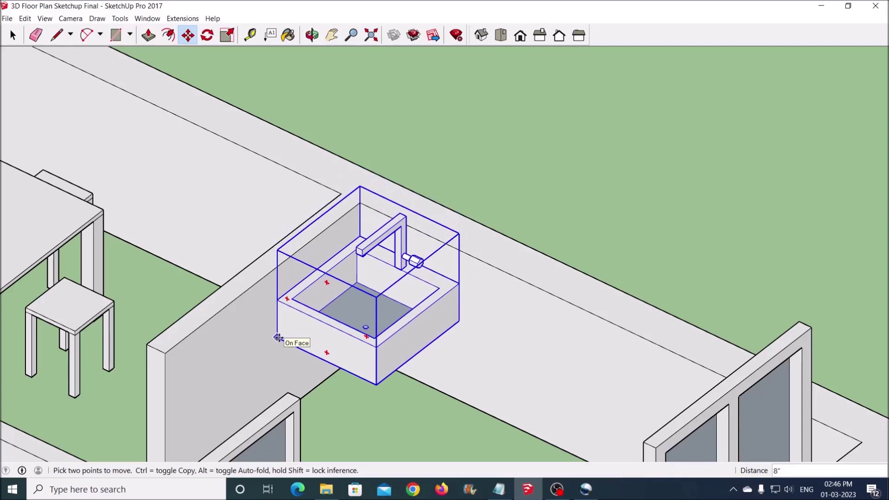
type("6")
key("Return")
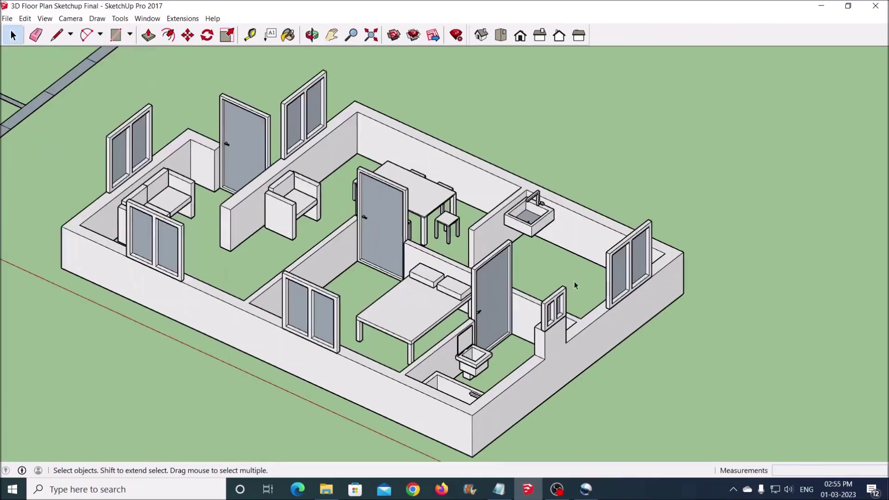
Outline a countertop face about 8' 1 1/2" long from the sink's side to the kitchen's end wall, matching the sink's depth
scroll(574, 281, "up", 5)
middle_click_drag(572, 256, 756, 254)
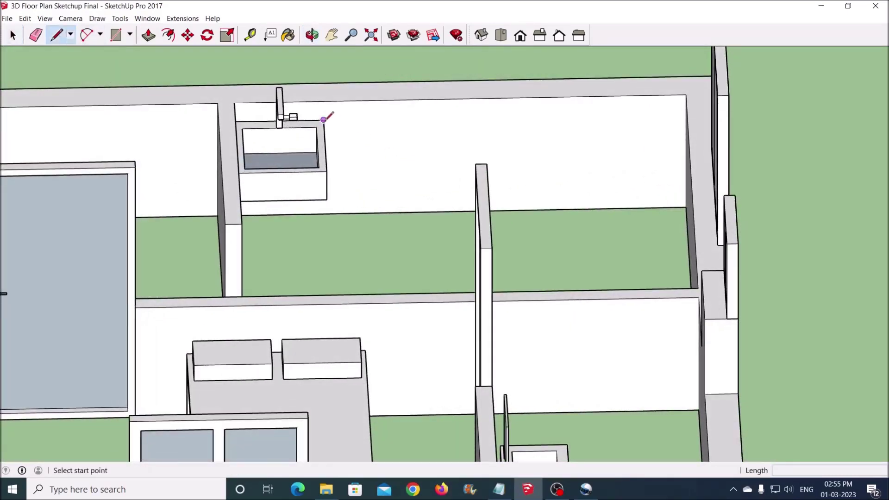
left_click(324, 119)
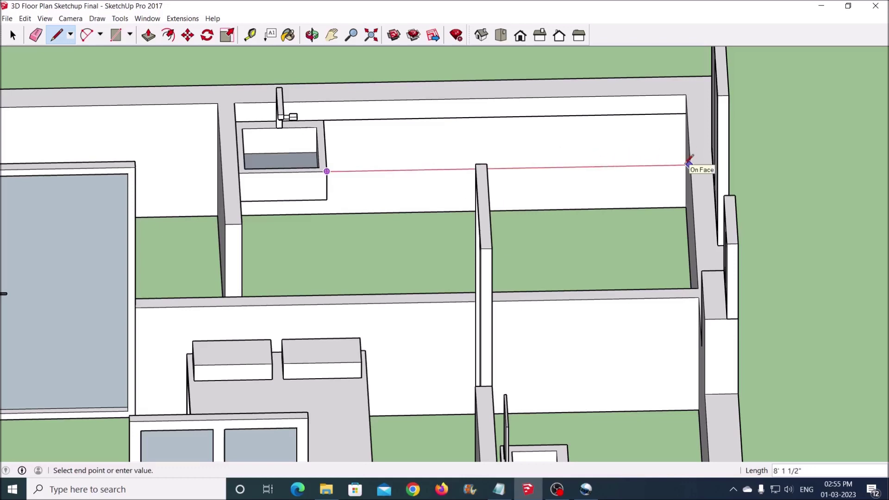
left_click(687, 110)
middle_click_drag(687, 111, 631, 171)
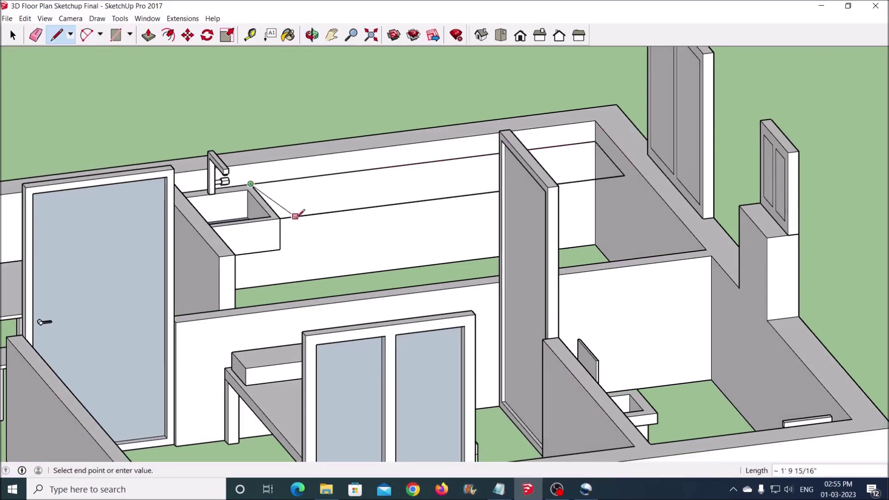
left_click(280, 218)
Extrude the countertop face with Push/Pull to a thickness of 1 inch
left_click(148, 36)
left_click_drag(363, 183, 363, 200)
middle_click_drag(363, 201, 704, 287)
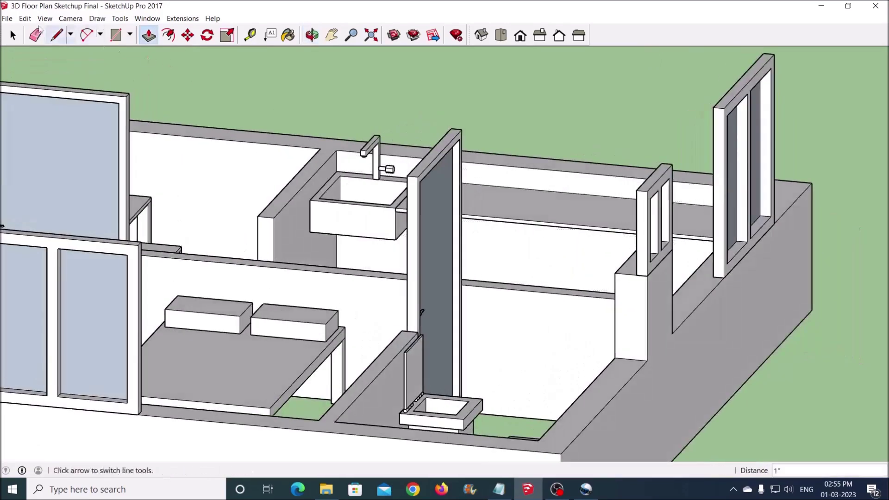
key("space")
Move the two-burner gas stove from outside the plan onto the kitchen countertop
scroll(724, 311, "down", 8)
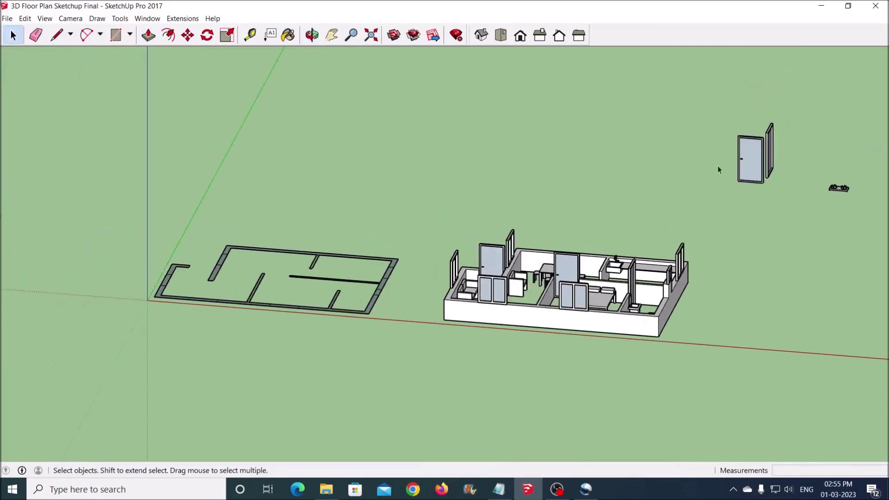
scroll(842, 217, "up", 4)
middle_click_drag(808, 207, 617, 104)
scroll(617, 104, "up", 2)
scroll(637, 182, "up", 2)
left_click(637, 182)
left_click(187, 36)
scroll(633, 193, "up", 2)
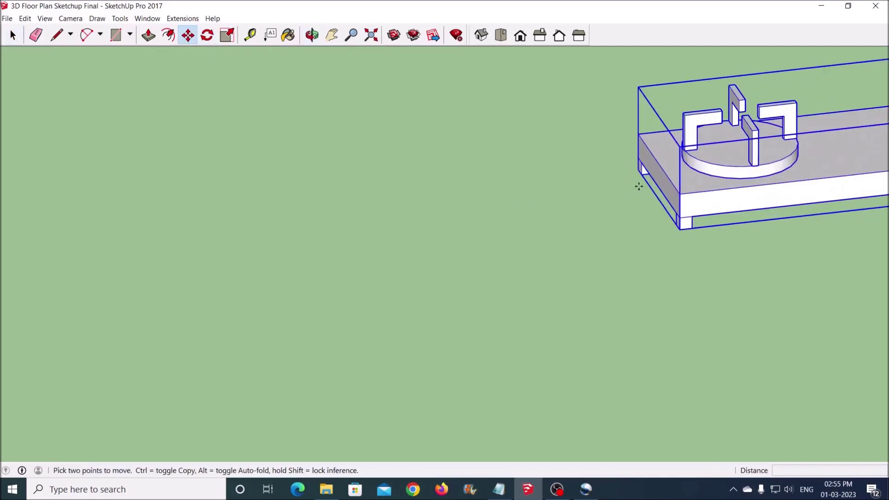
left_click(655, 174)
scroll(654, 175, "down", 6)
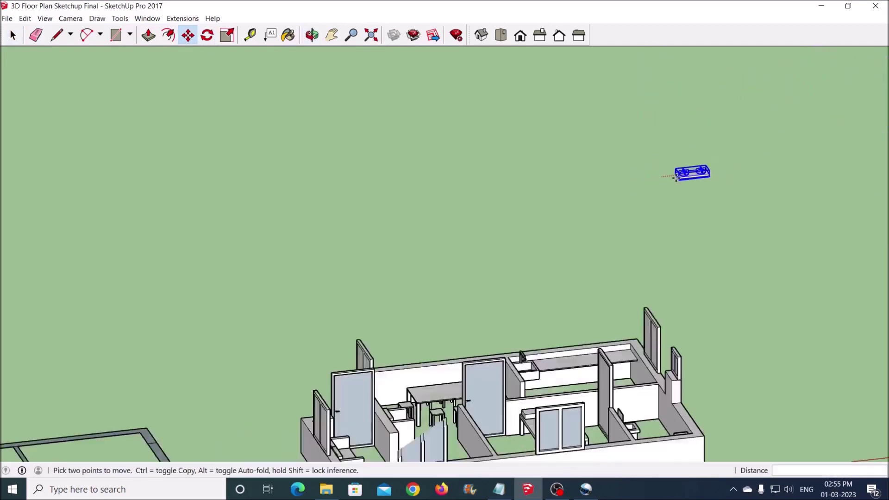
scroll(613, 314, "up", 5)
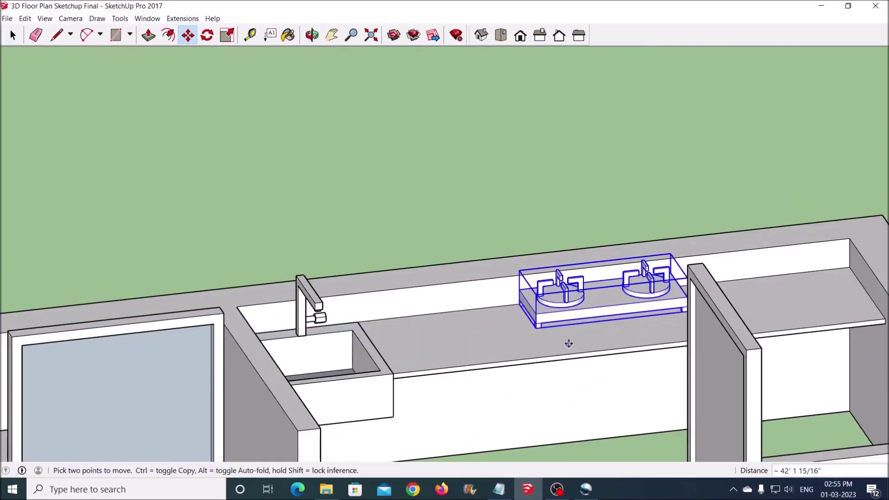
middle_click_drag(547, 326, 528, 315)
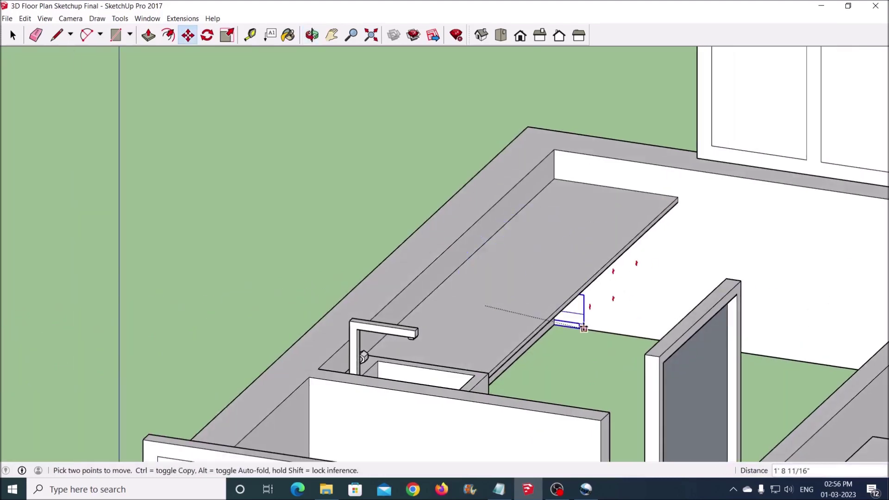
left_click(507, 309)
Shift the gas stove along the countertop toward the sink, following the red axis
middle_click_drag(511, 318, 496, 287)
key("m")
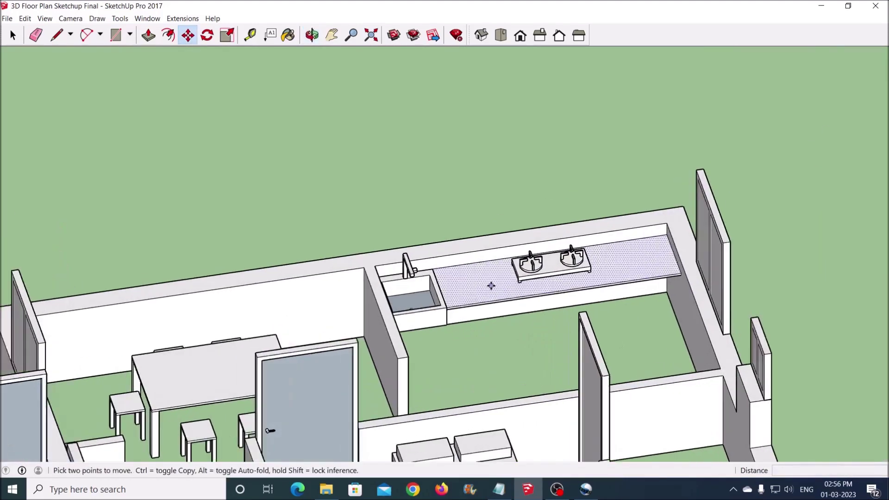
scroll(526, 252, "up", 5)
left_click(527, 222)
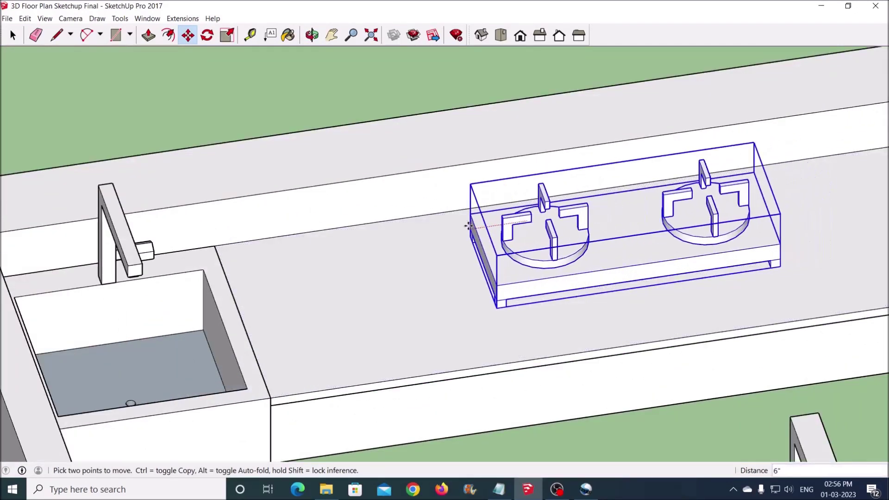
left_click(429, 224)
Delete the flat 2D floor plan beside the 3D model, including its leftover edges and faces
scroll(259, 186, "down", 5)
middle_click_drag(259, 186, 523, 95)
scroll(593, 281, "down", 3)
left_click(482, 35)
scroll(704, 391, "down", 3)
middle_click_drag(370, 217, 466, 245, "shift")
left_click(13, 36)
scroll(196, 108, "down", 2)
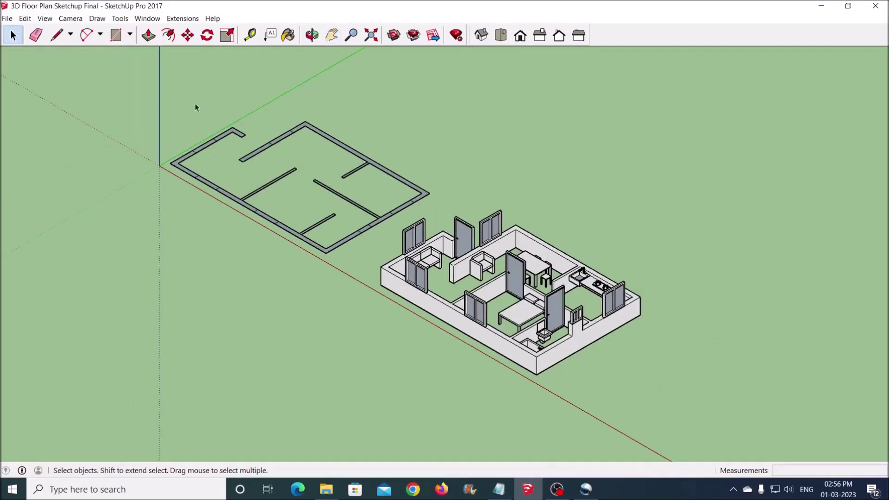
key("h")
key("Delete")
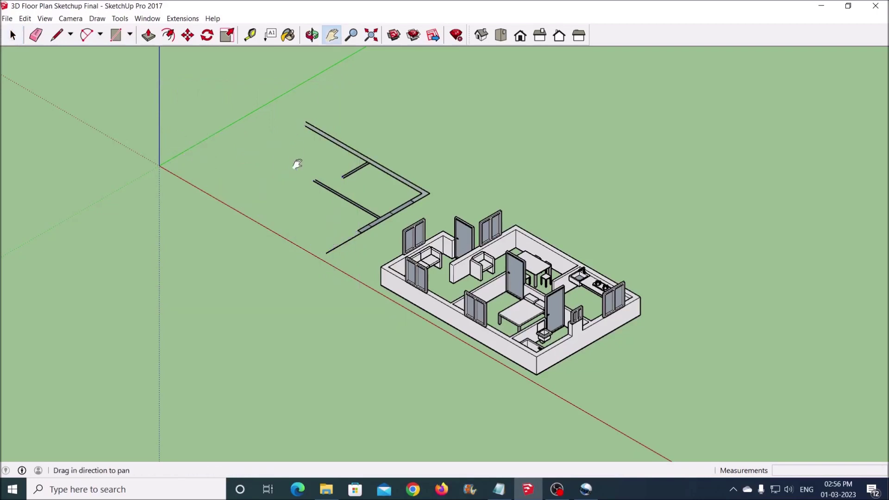
scroll(292, 116, "up", 2)
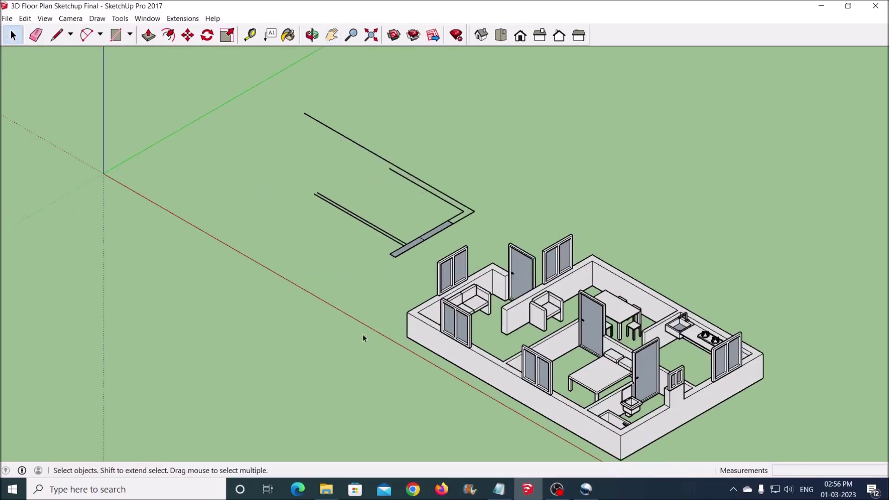
middle_click_drag(363, 334, 73, 107)
left_click_drag(125, 139, 386, 320)
key("Delete")
Move the bedroom's two-panel window onto the kitchen's long outer wall behind the gas stove
middle_click_drag(386, 320, 628, 399)
scroll(609, 351, "up", 5)
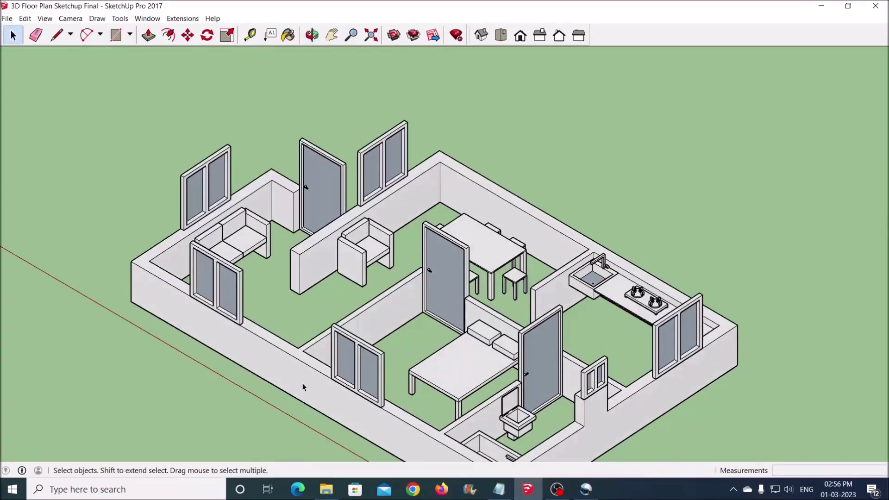
scroll(303, 387, "up", 2)
left_click(188, 35)
scroll(422, 416, "up", 2)
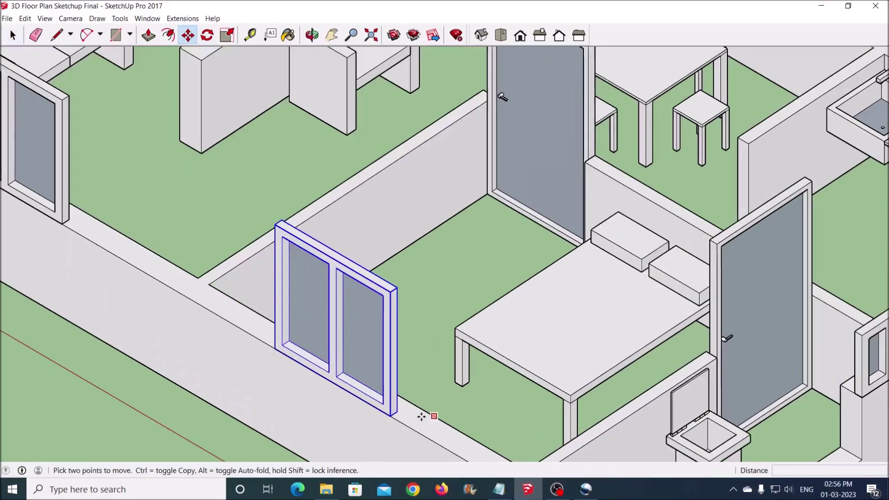
left_click(397, 410)
scroll(397, 398, "down", 4)
scroll(672, 259, "up", 6)
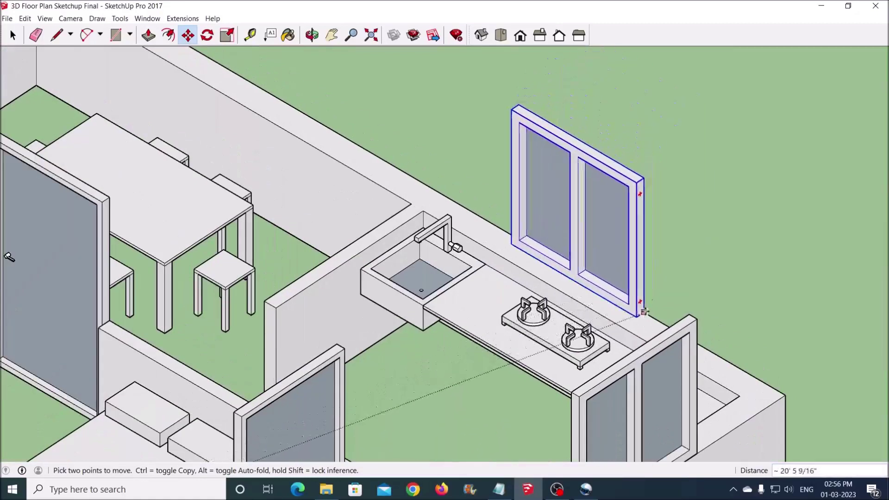
left_click(645, 314)
middle_click_drag(645, 314, 625, 208)
scroll(625, 208, "up", 3)
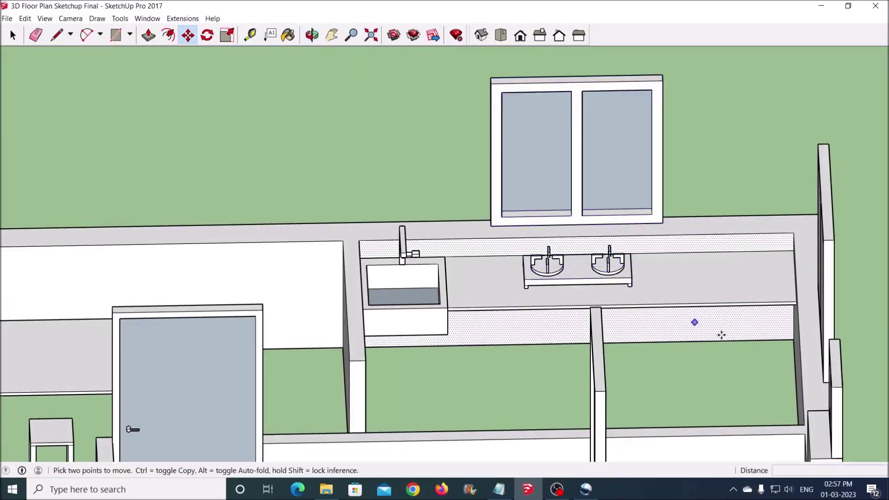
Add a scene that frames the whole floor plan in the isometric view
middle_click_drag(721, 334, 525, 400)
scroll(525, 199, "down", 6)
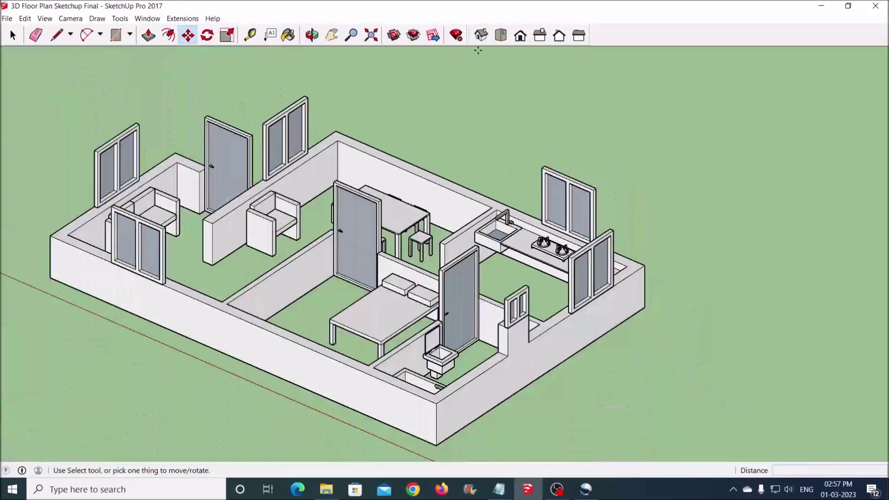
middle_click_drag(459, 53, 532, 126, "shift")
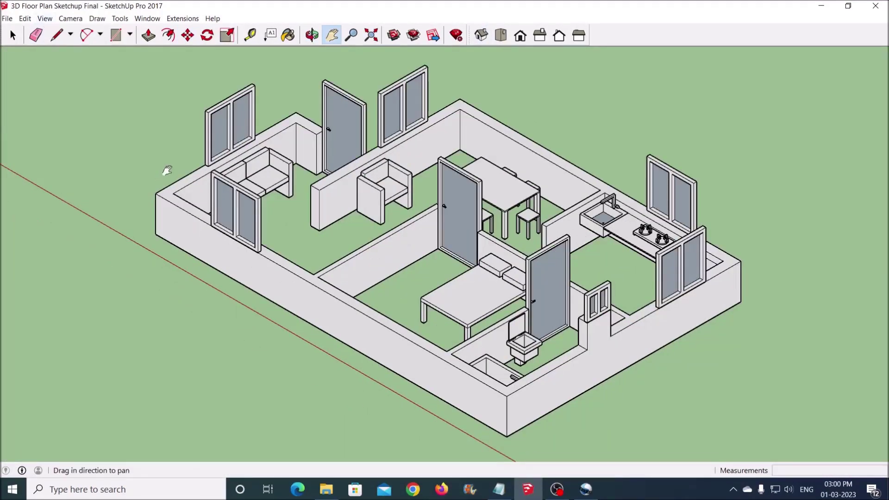
scroll(166, 172, "down", 3)
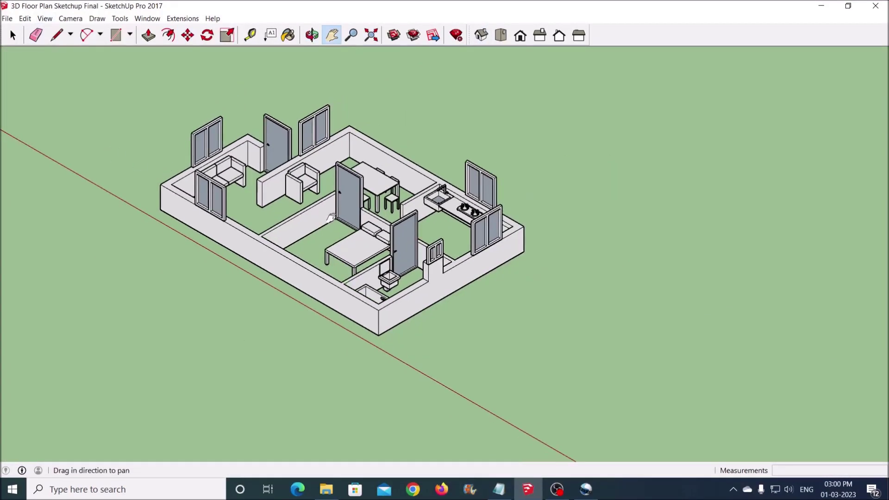
left_click_drag(318, 213, 366, 227)
left_click(45, 19)
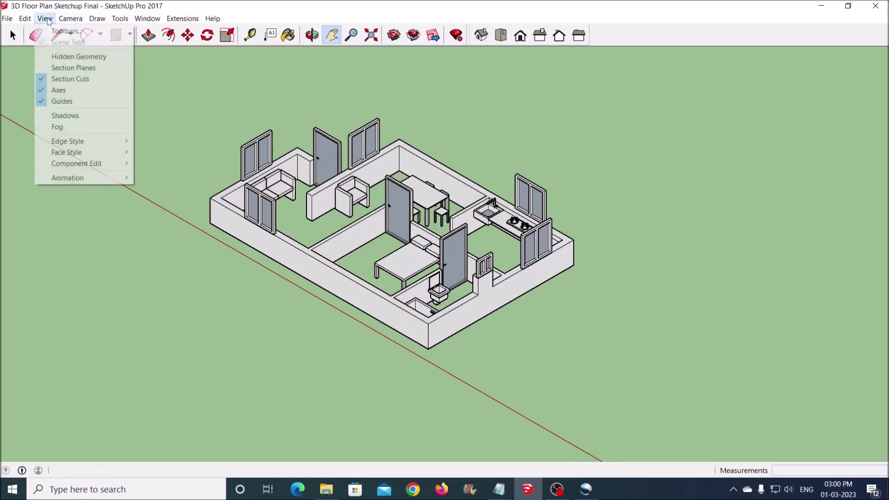
mouse_move(68, 178)
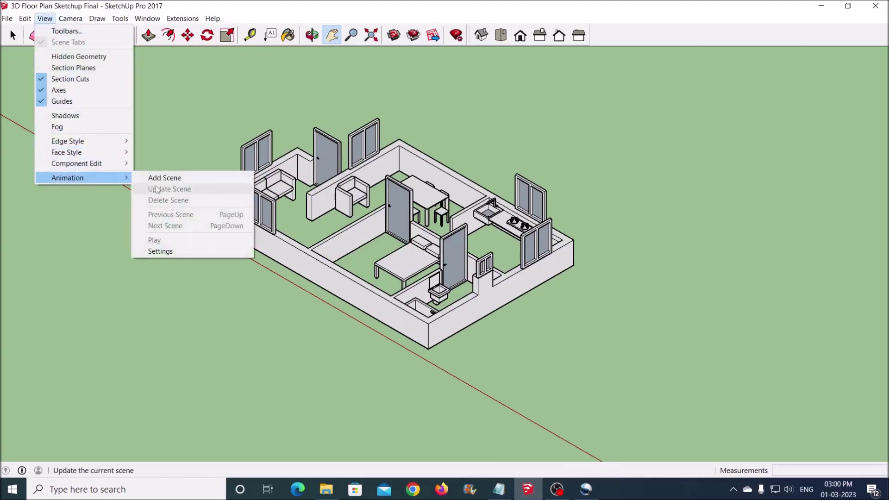
left_click(169, 180)
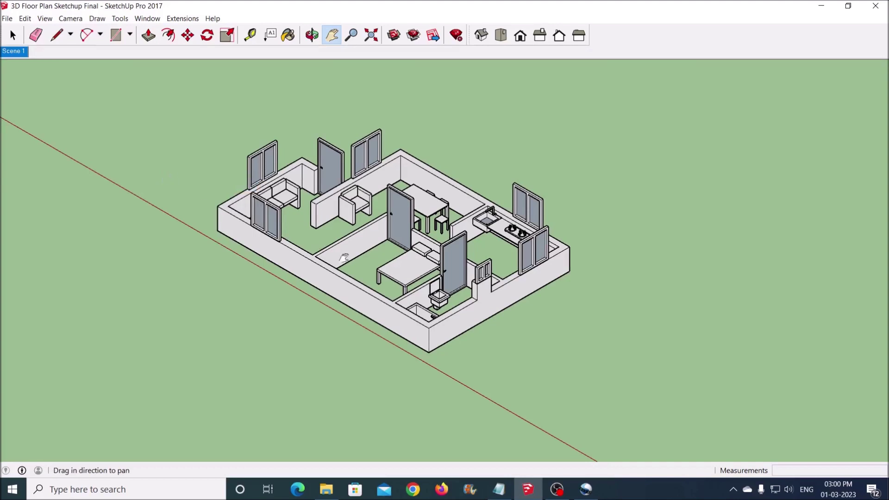
Add a second scene with a closer isometric view of the floor plan
scroll(484, 251, "up", 3)
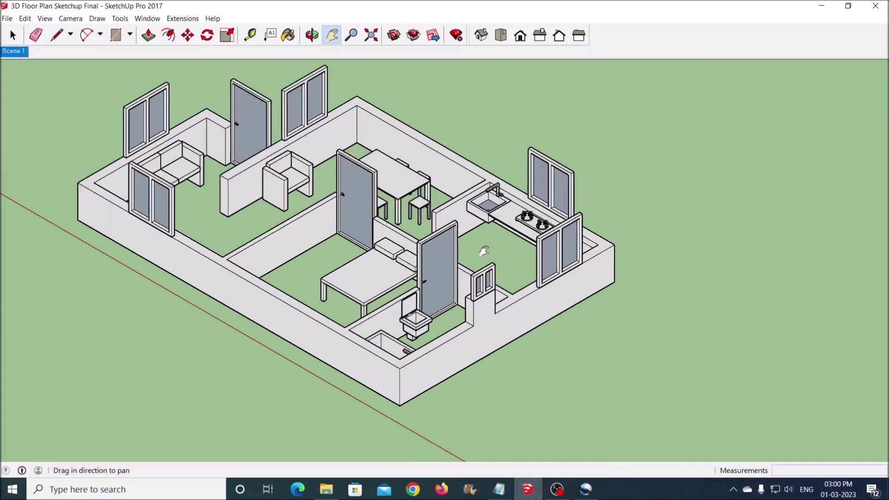
scroll(512, 269, "up", 2)
scroll(406, 252, "up", 1)
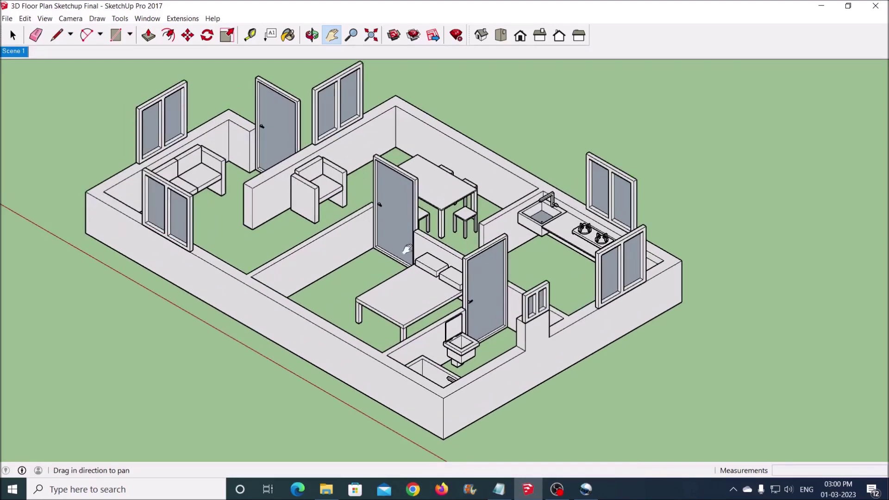
left_click(45, 19)
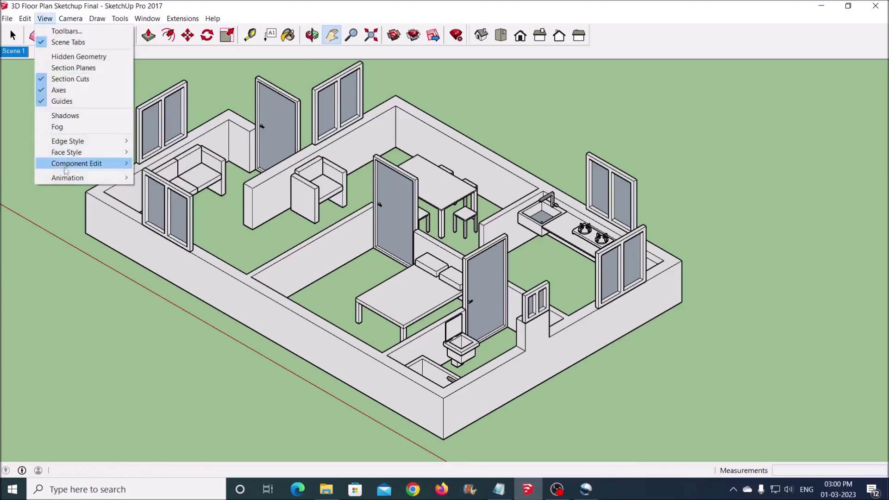
mouse_move(130, 183)
left_click(173, 177)
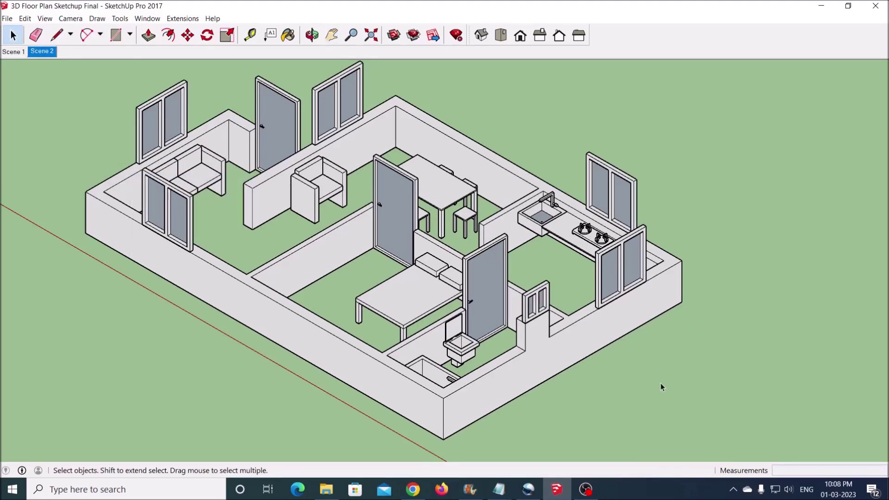
Orbit around the floor plan to view it from the kitchen and bathroom end
scroll(657, 367, "down", 3)
key("o")
left_click_drag(663, 381, 302, 388)
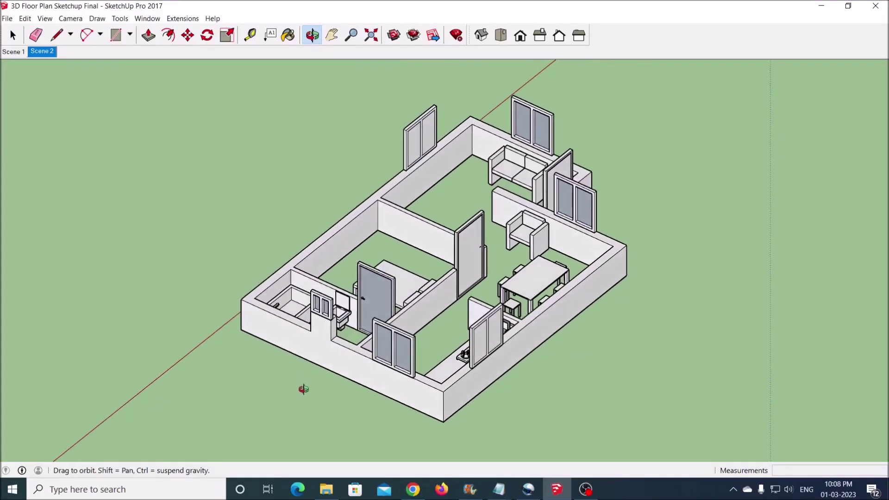
key("space")
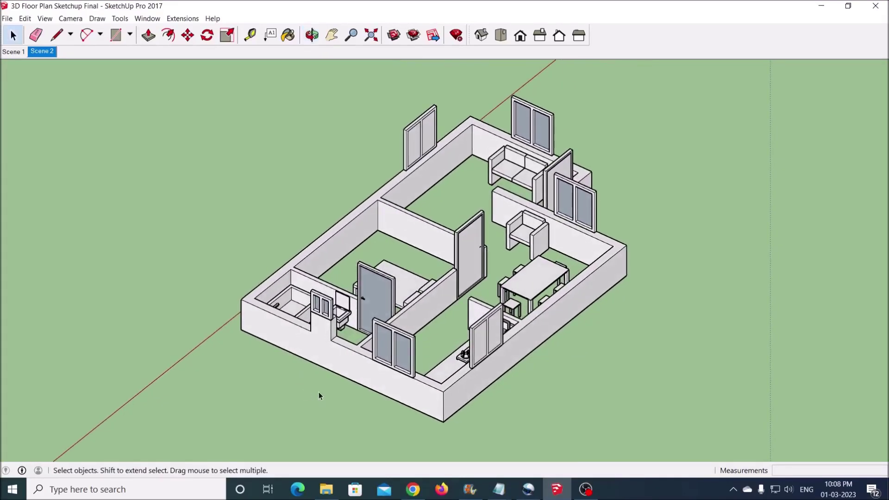
Add a third scene from the current view of the floor plan's kitchen and bathroom end
left_click(48, 20)
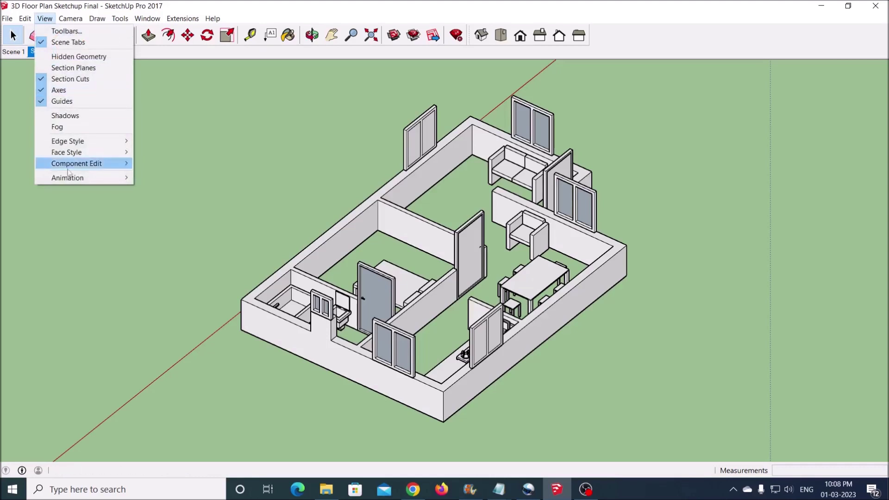
mouse_move(68, 177)
left_click(167, 180)
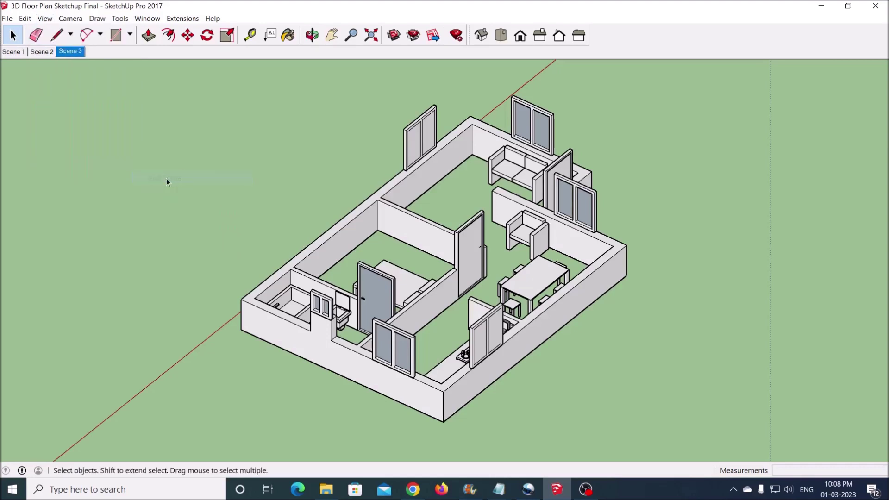
Add a fourth scene that views the floor plan from the bathroom corner, with the long bedroom wall facing the camera
middle_click_drag(396, 425, 675, 412)
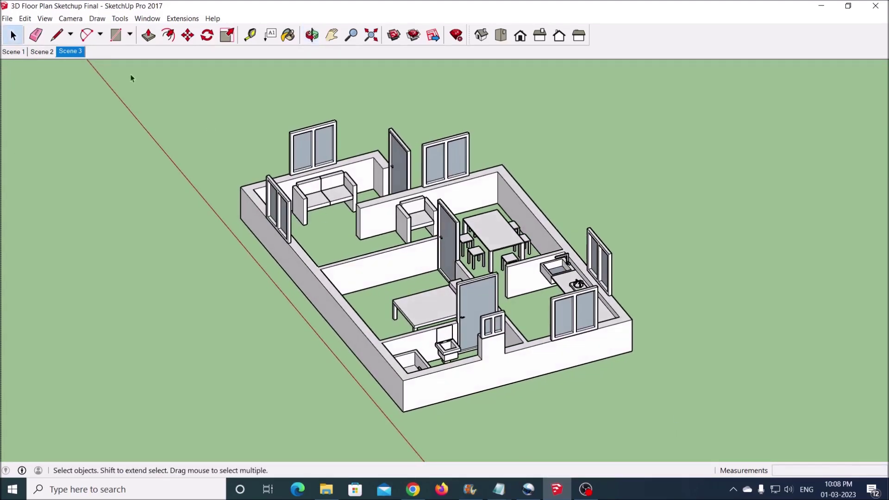
left_click(45, 19)
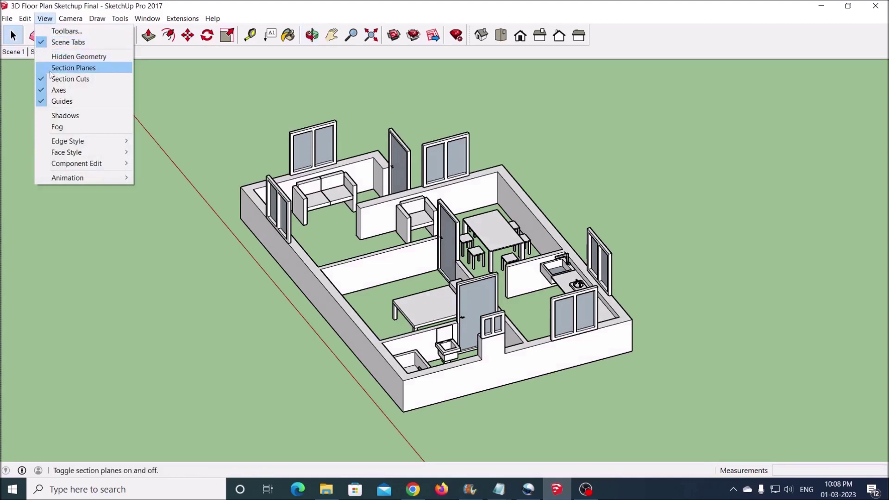
mouse_move(78, 180)
left_click(175, 179)
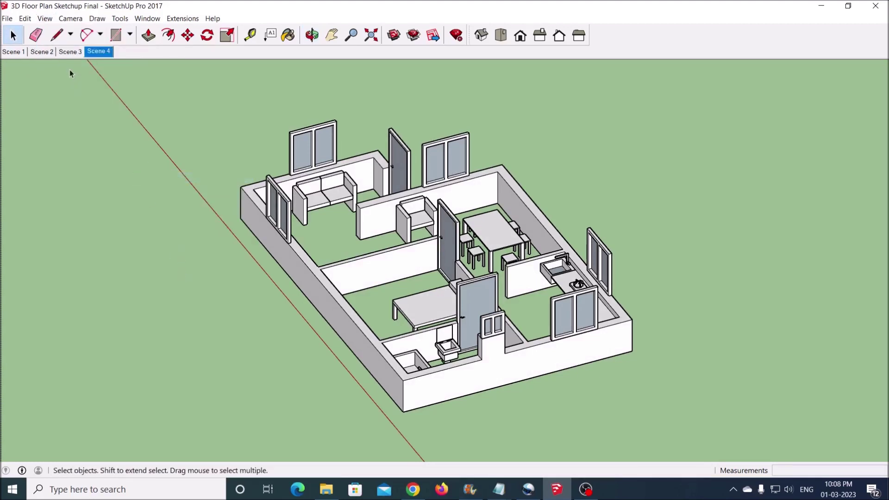
Play the scene animation of the floor plan
left_click(45, 18)
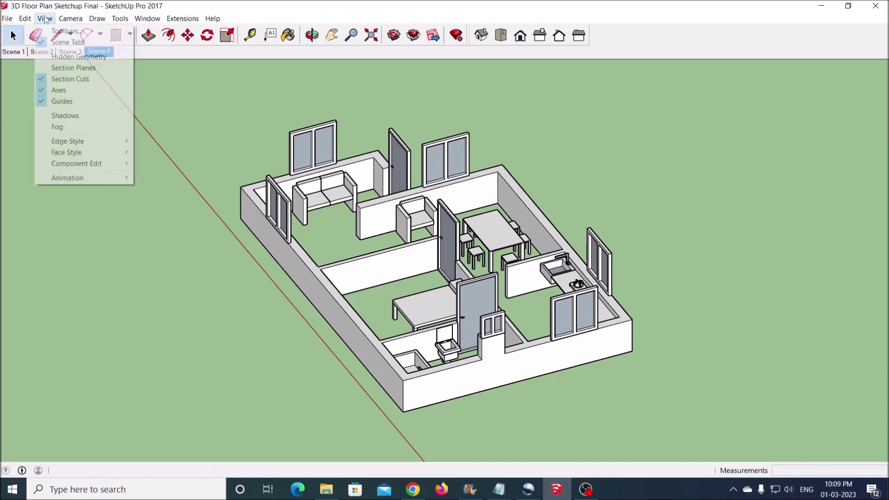
mouse_move(58, 180)
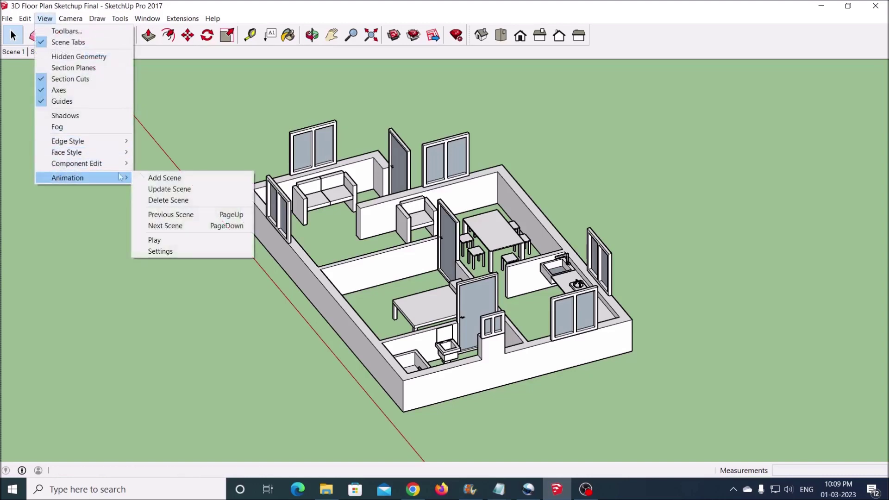
left_click(183, 239)
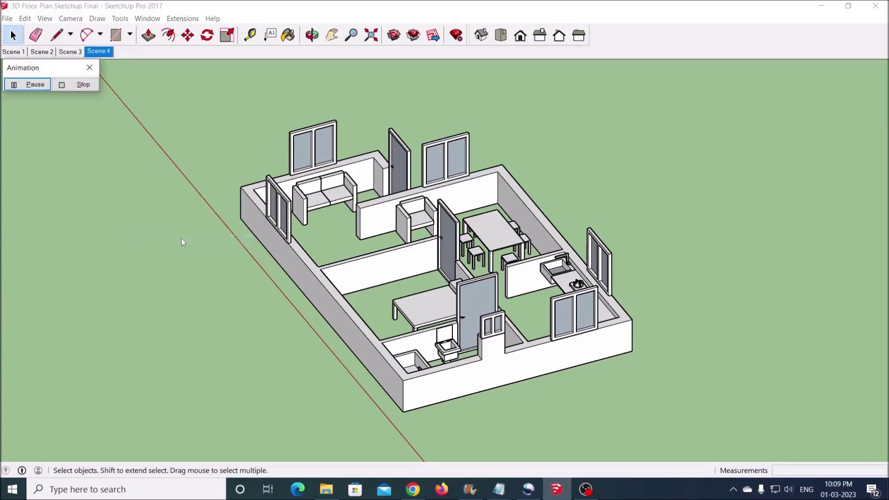